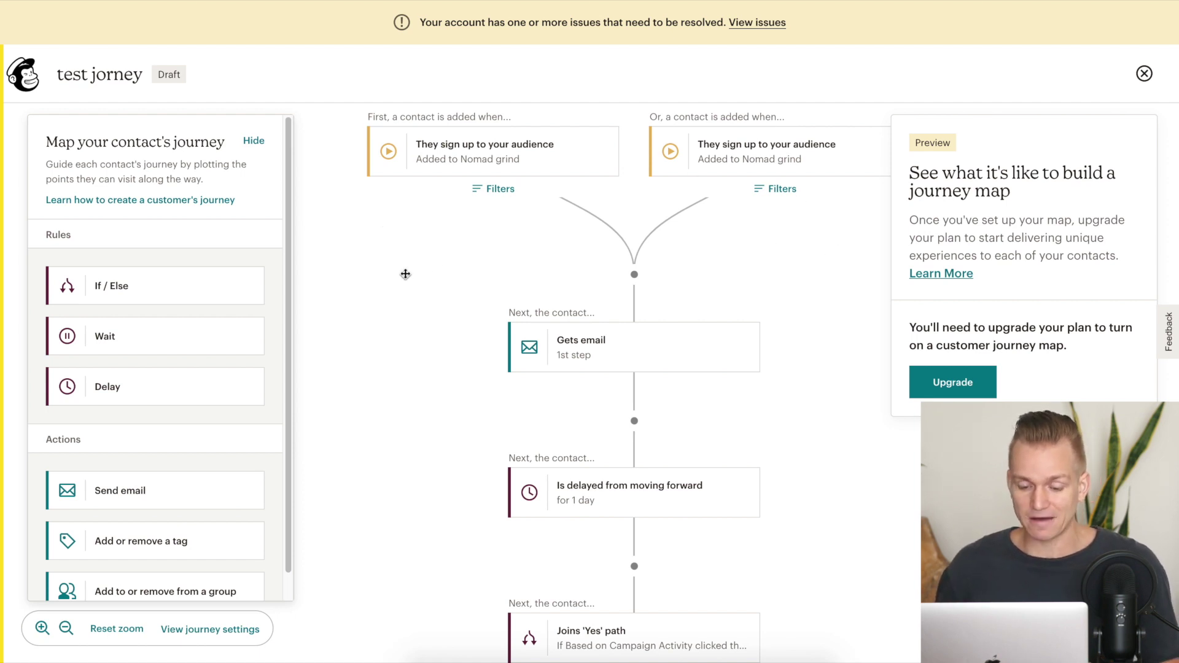
- Examine the journey map from the sign-up triggers through the email, the delay and the Yes/No paths to the contact exits
drag(439, 266, 458, 145)
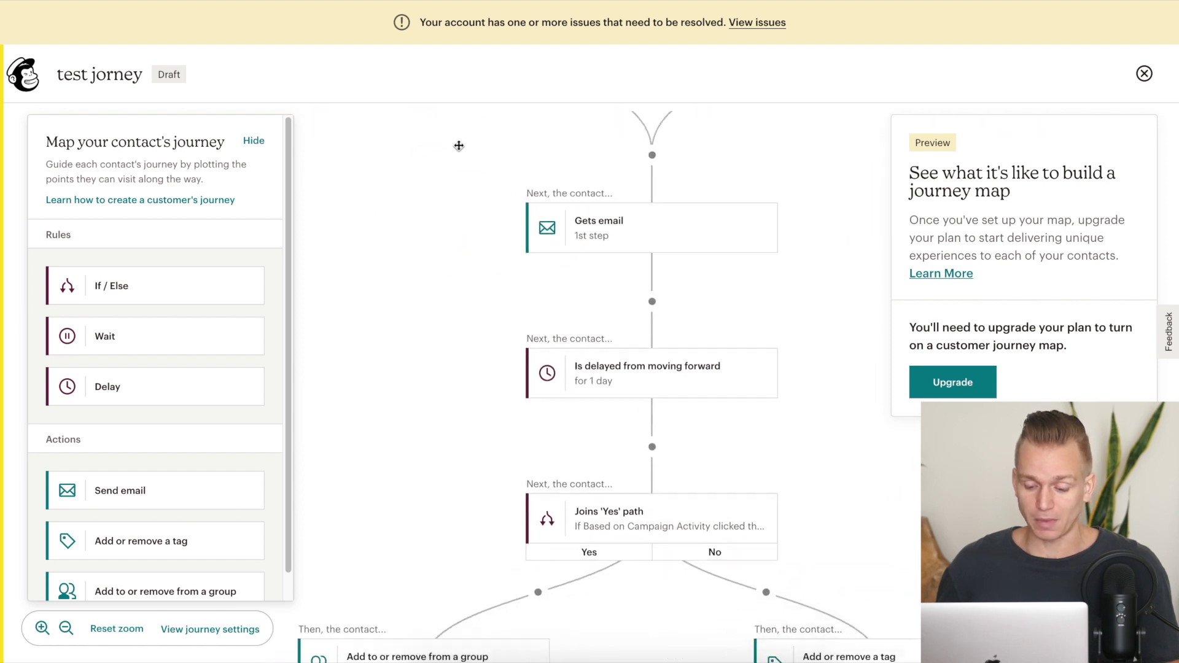
scroll(431, 163, down, 4)
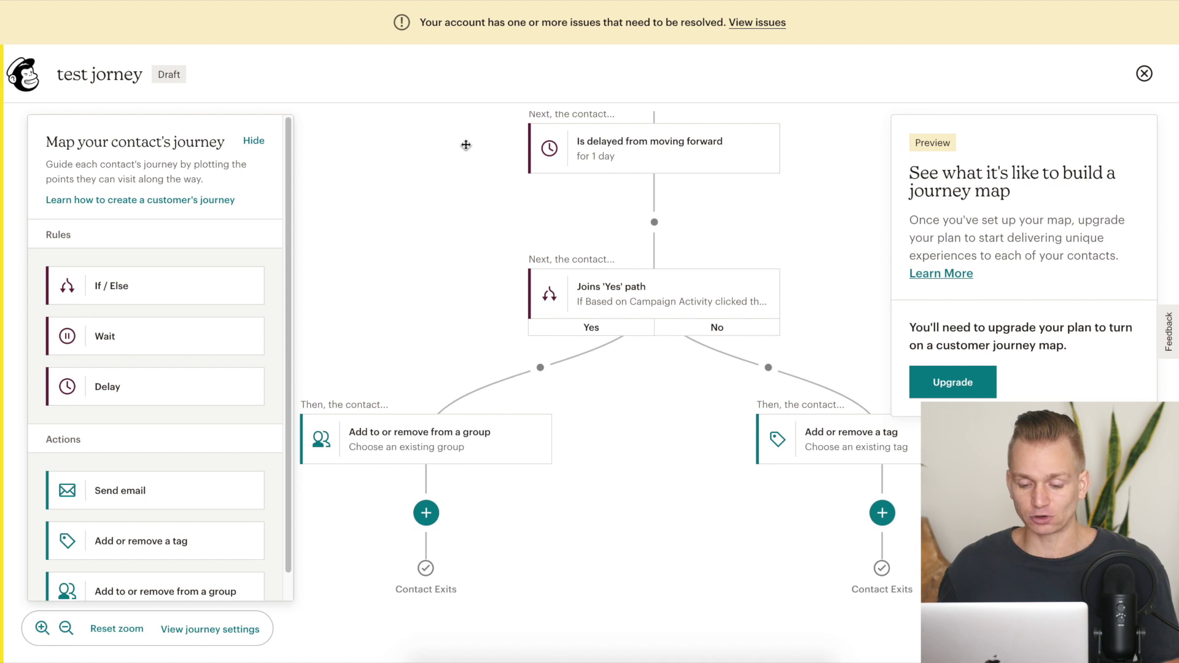
drag(463, 145, 473, 534)
drag(460, 379, 424, 423)
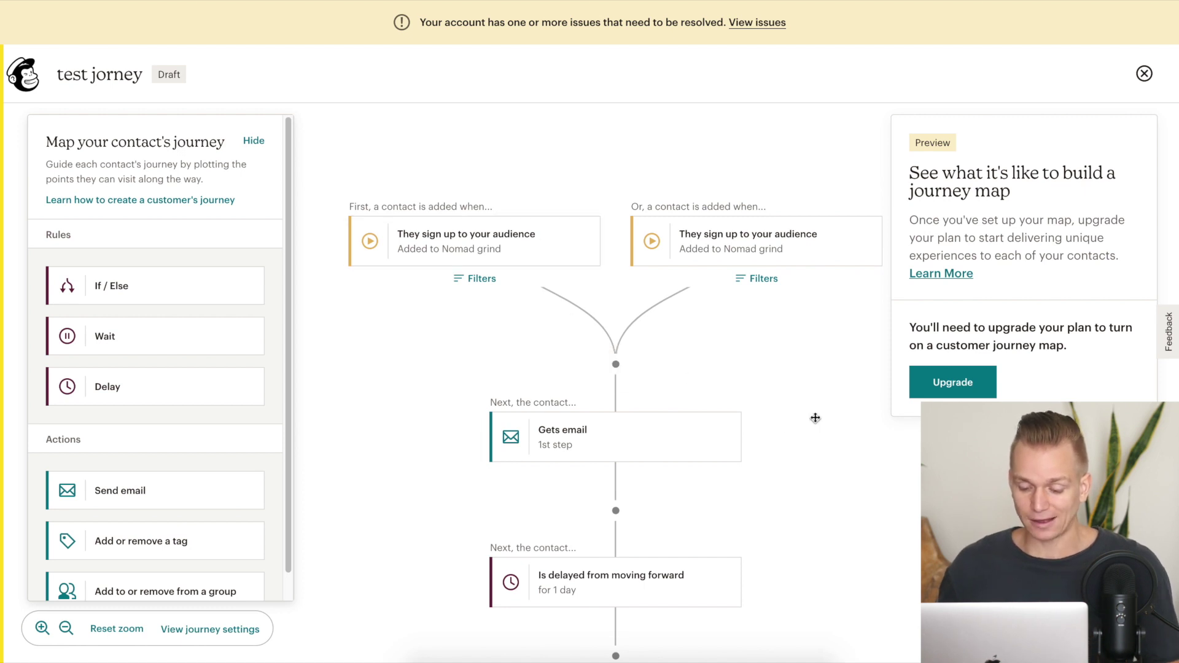
drag(816, 416, 768, 295)
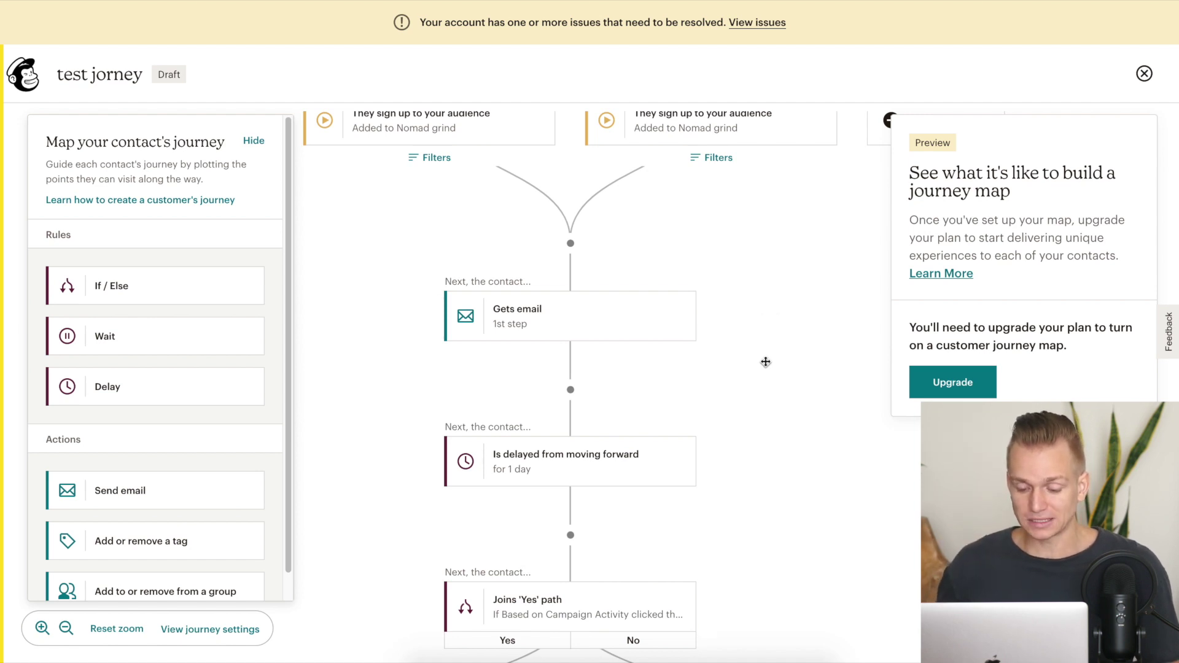
drag(766, 361, 777, 182)
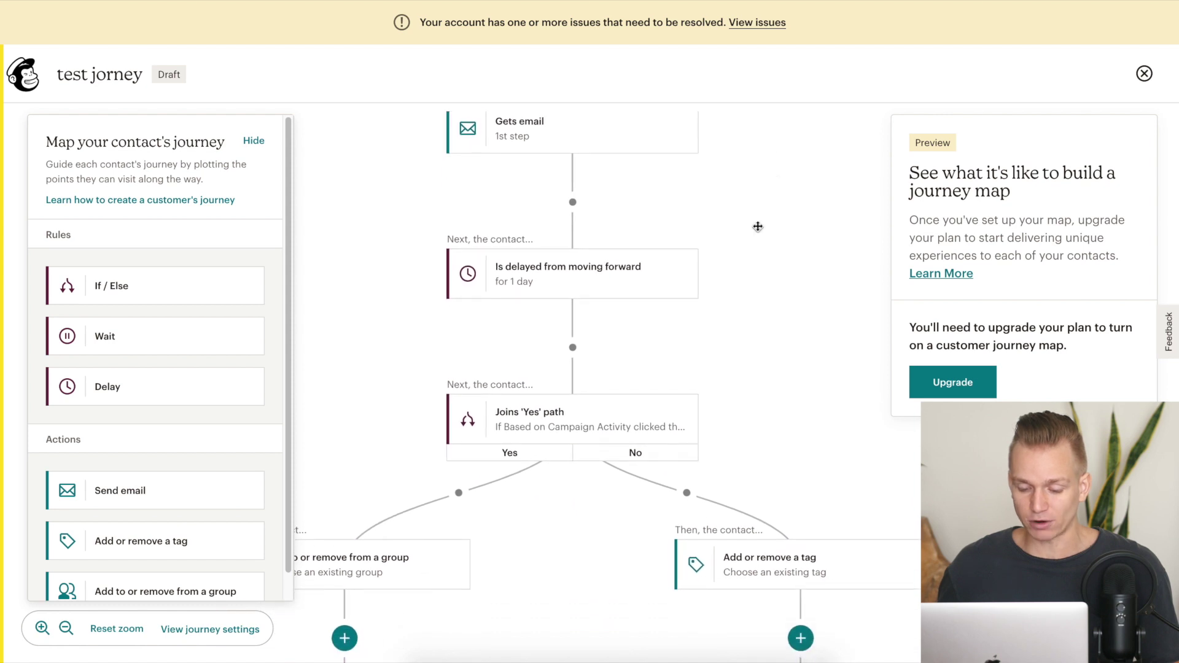
drag(758, 227, 776, 290)
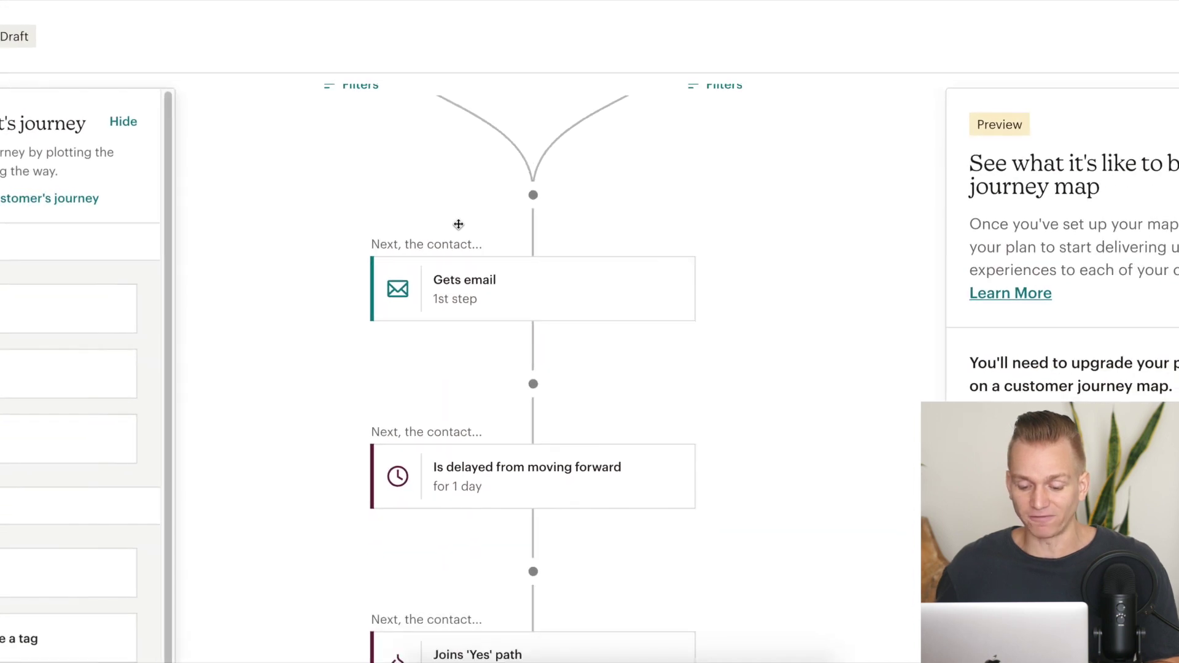
drag(377, 205, 455, 225)
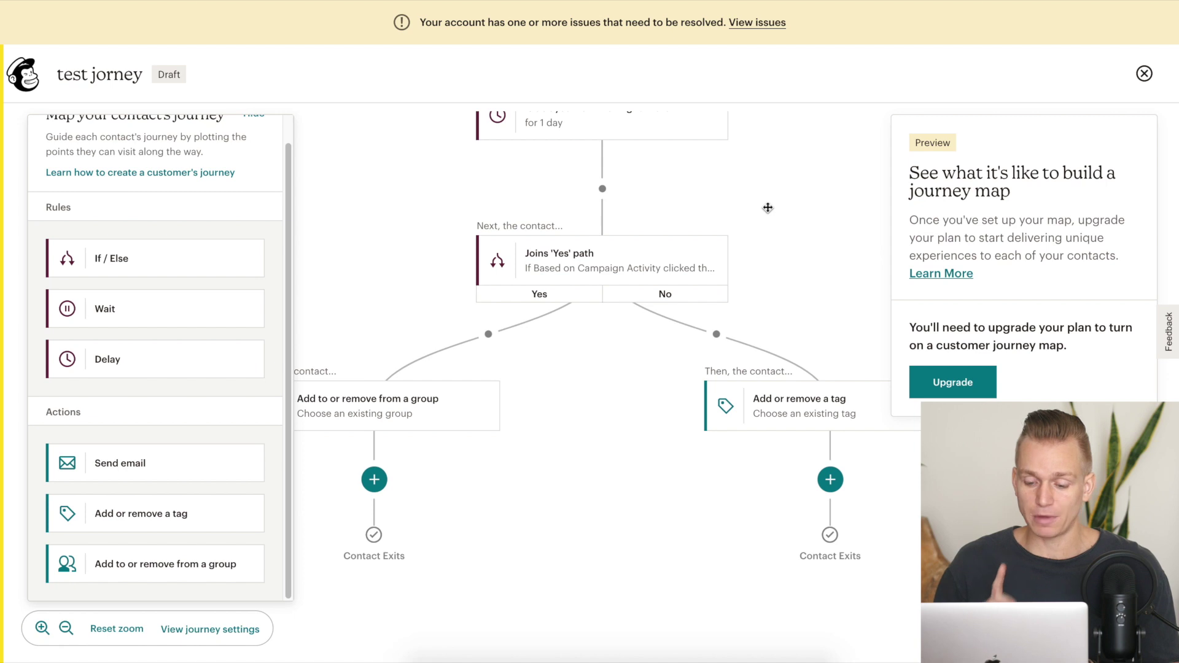
drag(772, 168, 775, 337)
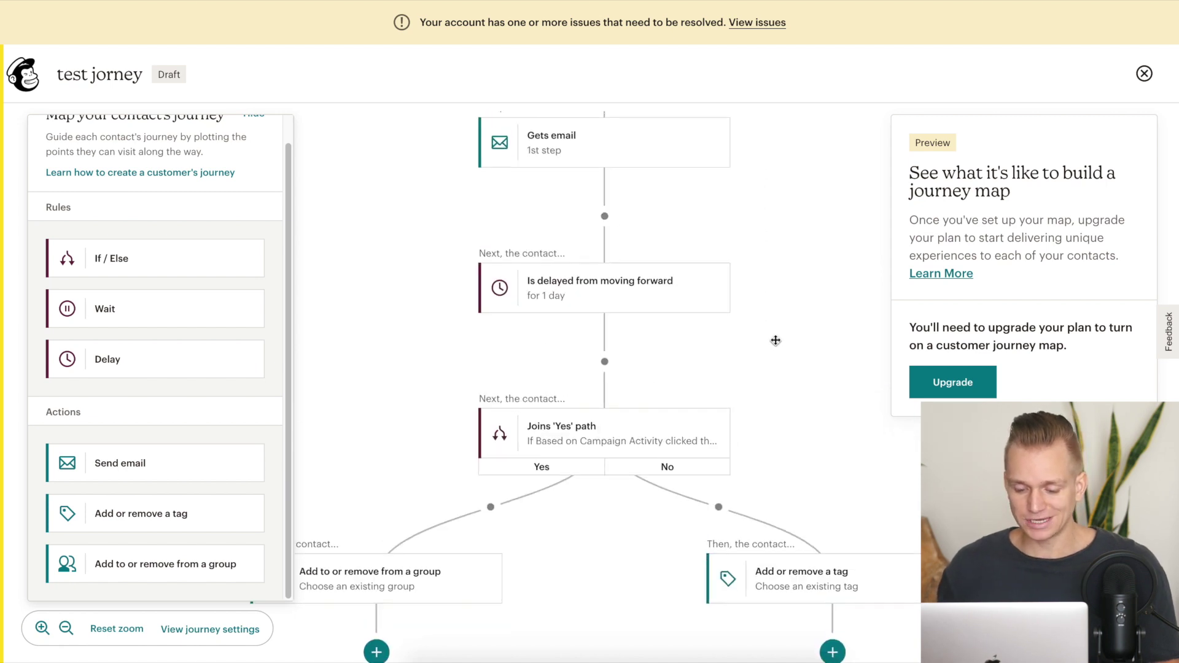
- Open the If/Else rule below the one-day delay, review its campaign activity and campaign options, and close it
mouse_move(621, 253)
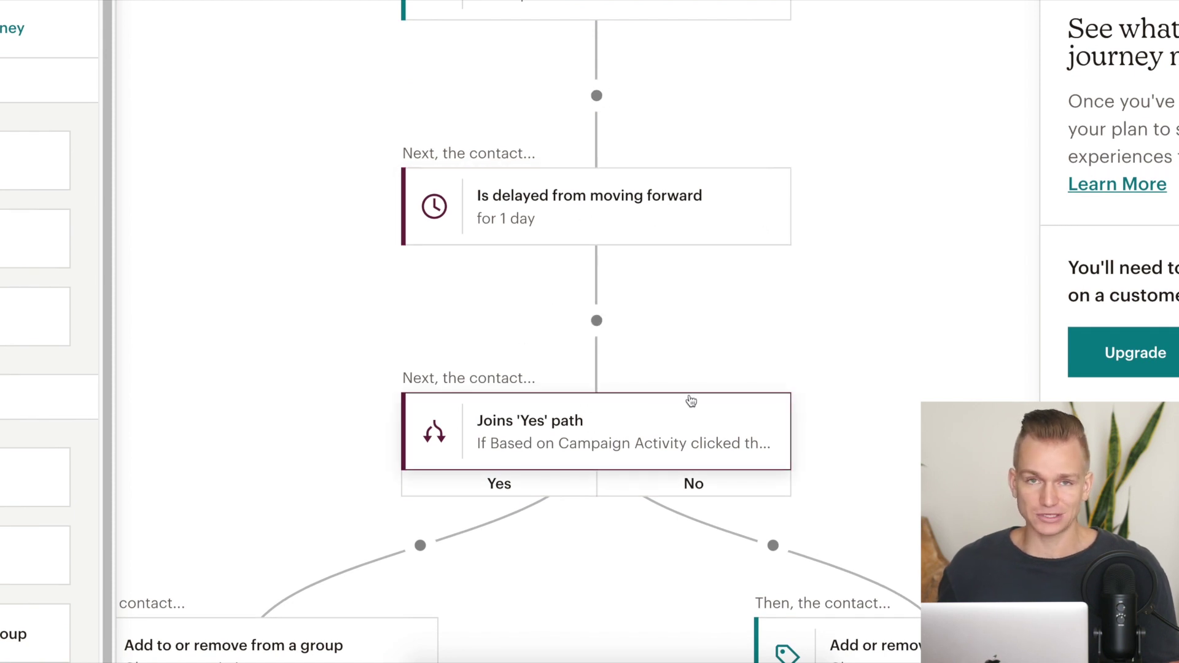
scroll(819, 361, down, 5)
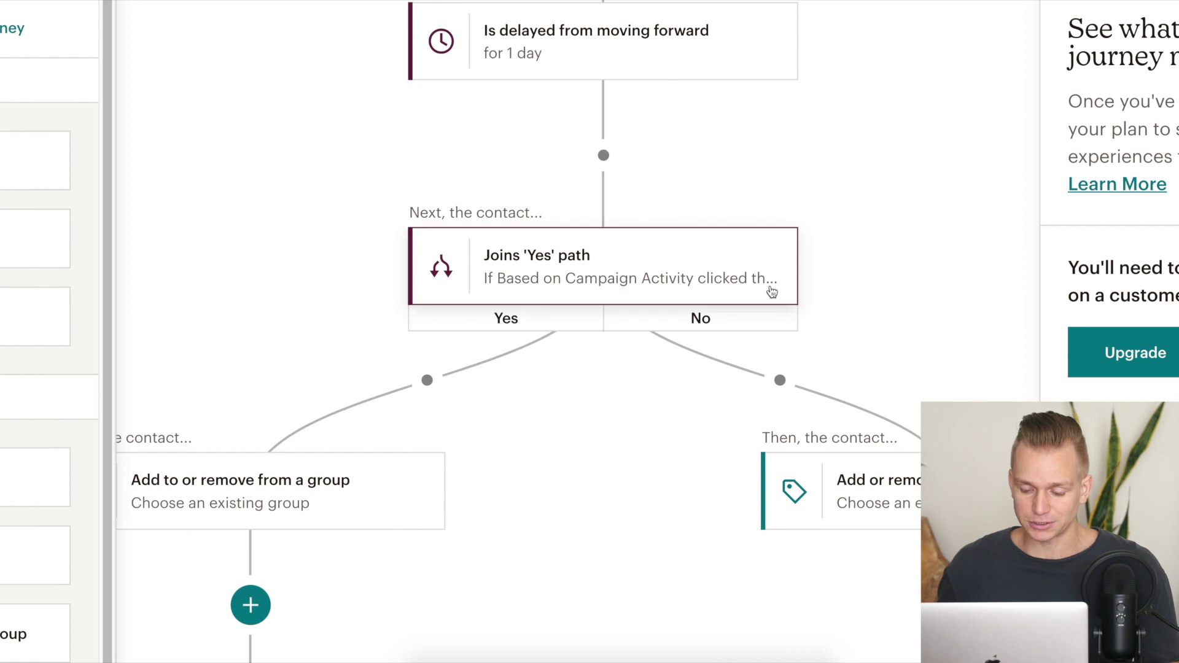
click(675, 294)
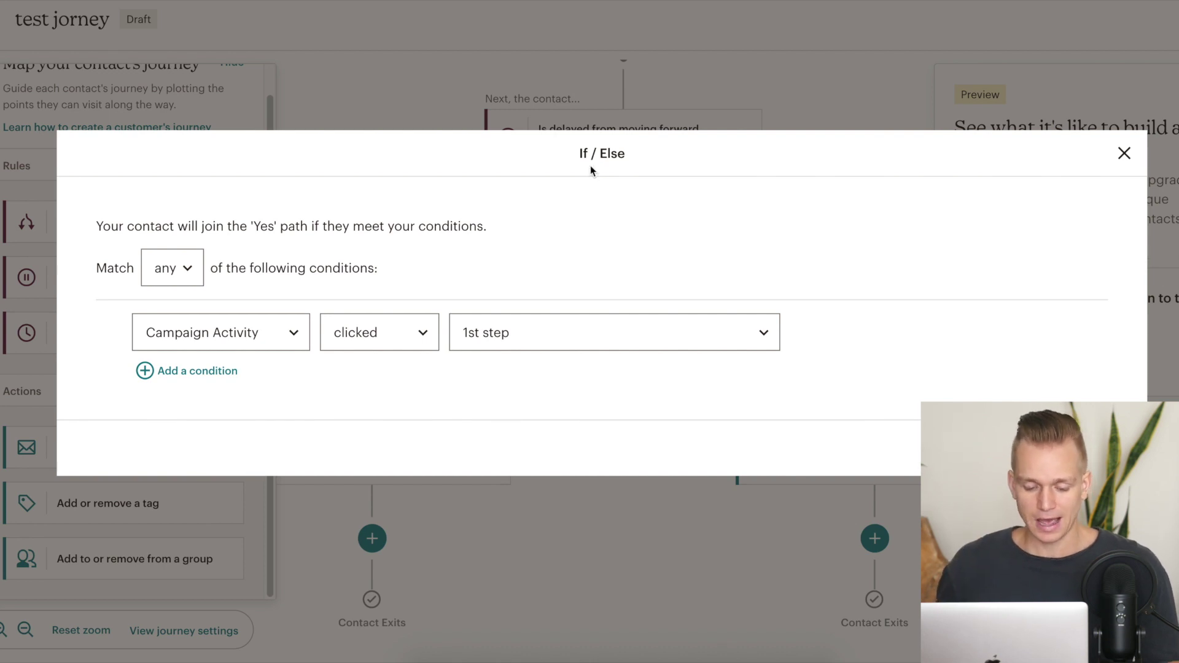
click(355, 336)
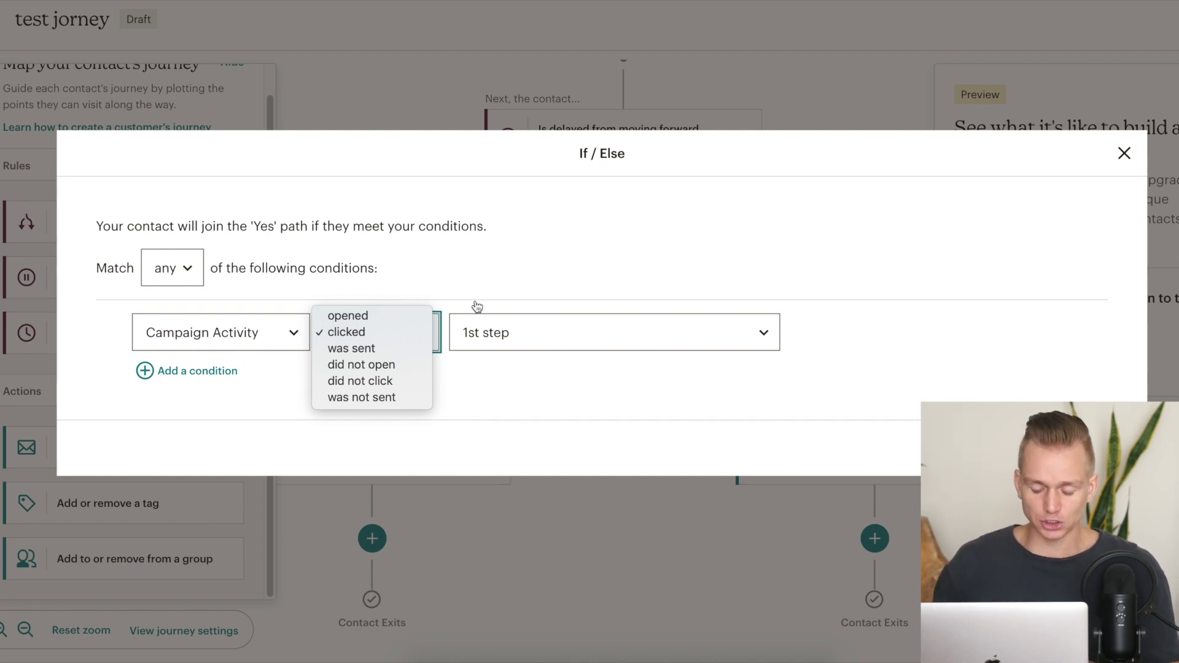
click(524, 308)
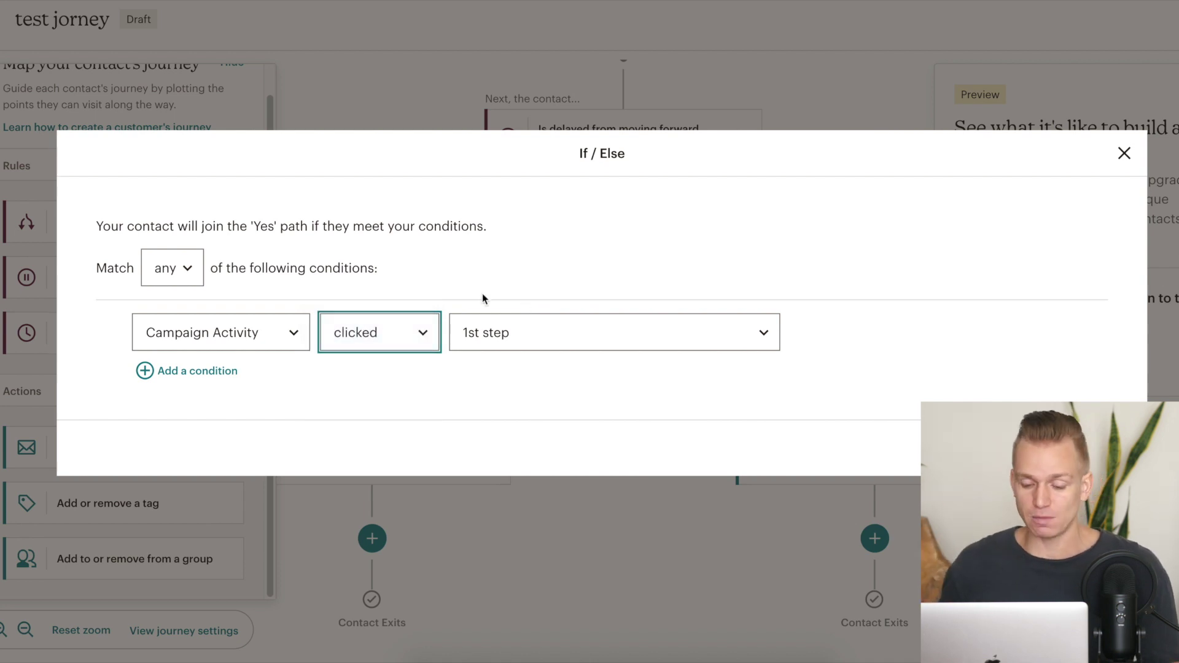
click(521, 326)
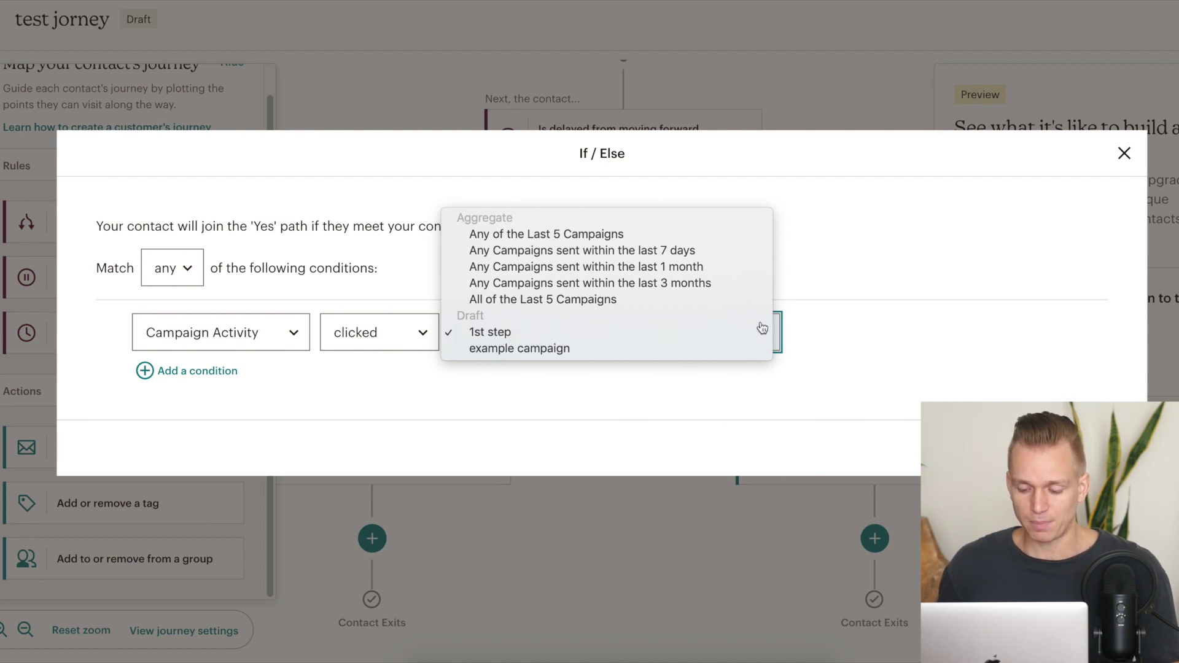
click(848, 303)
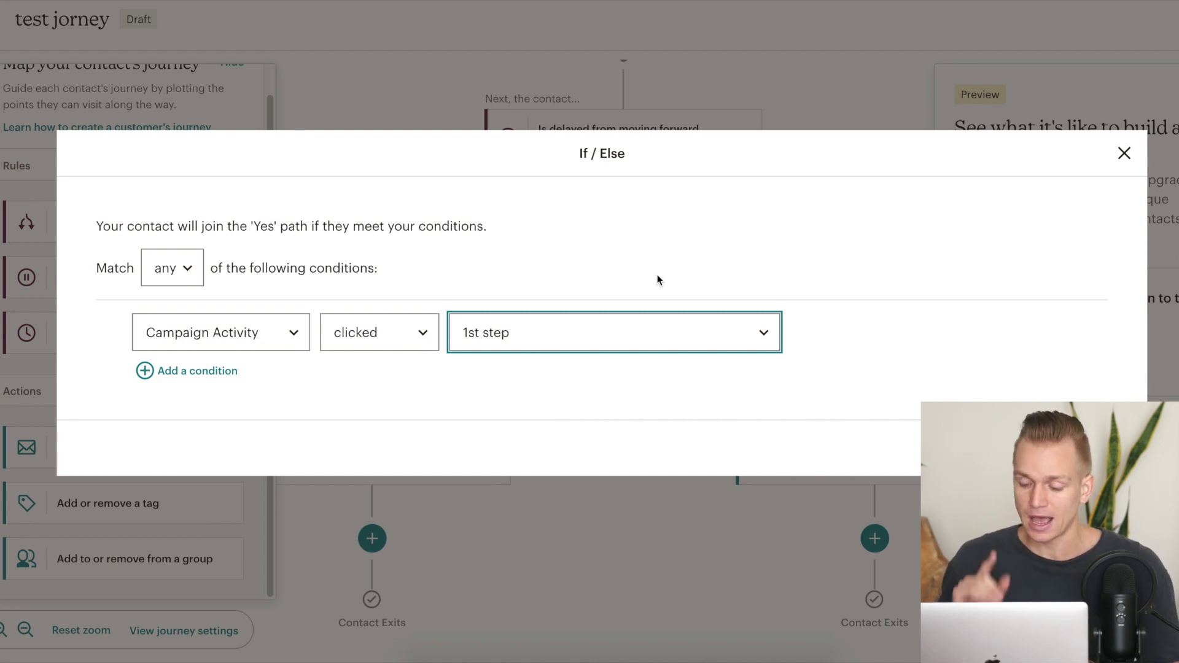
click(1125, 154)
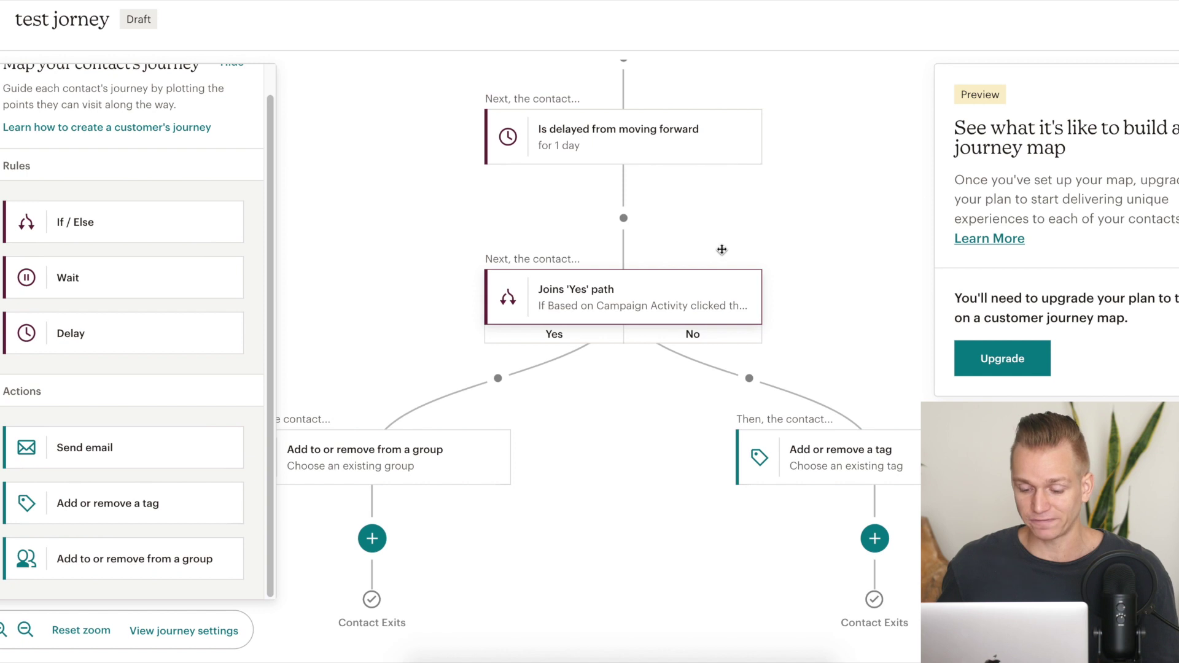
drag(746, 222, 822, 242)
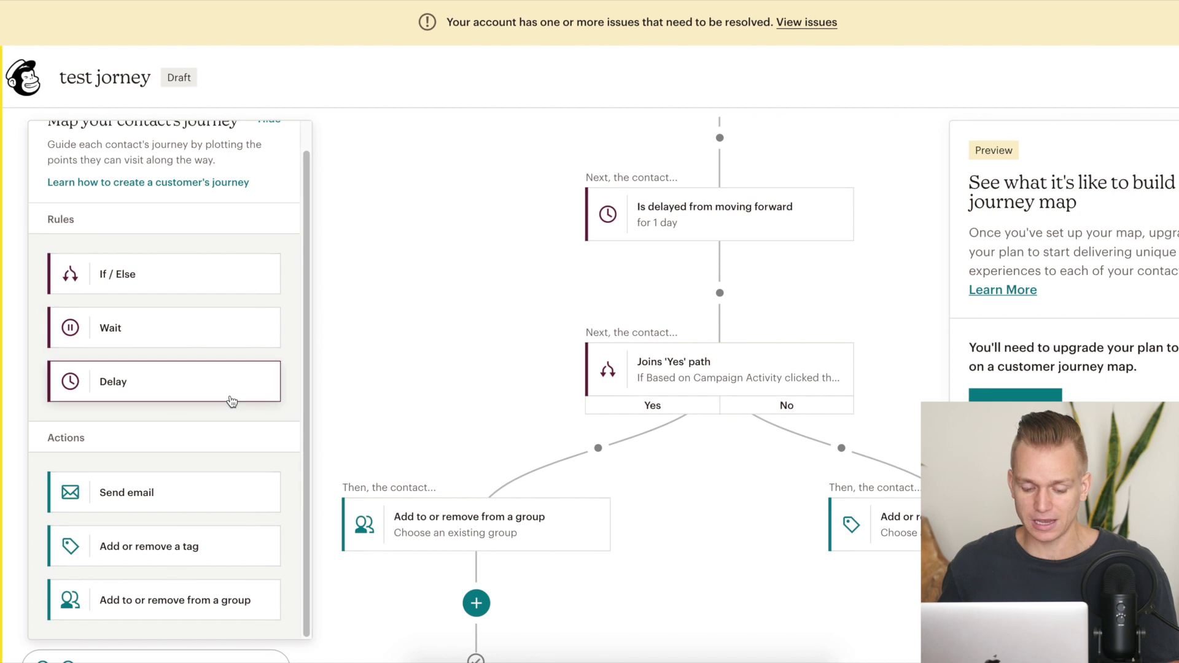
scroll(232, 401, down, 1)
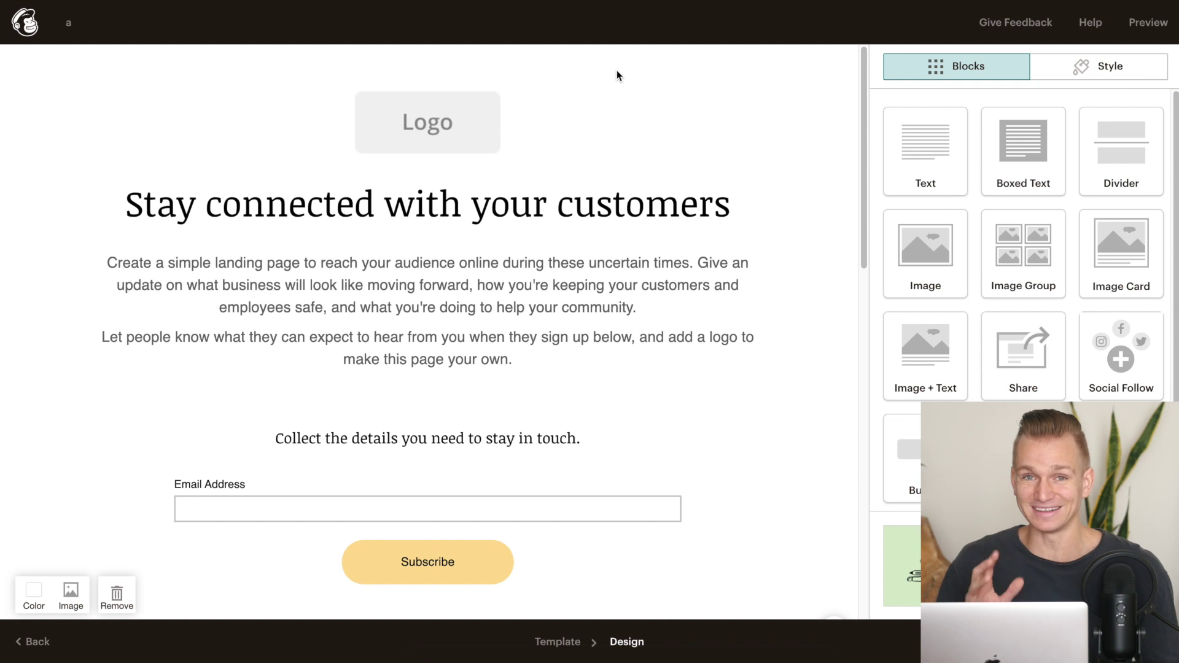
- Look over the landing page template from the logo to the footer, along with the available content blocks
mouse_move(271, 117)
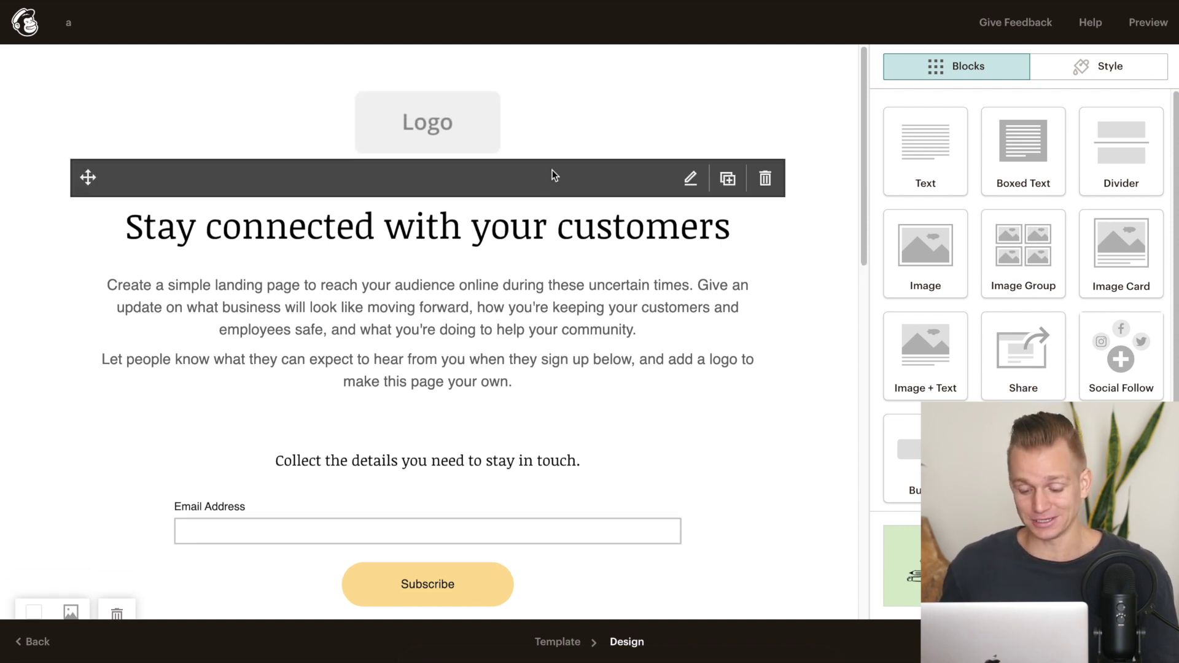
scroll(542, 187, down, 10)
scroll(542, 183, down, 5)
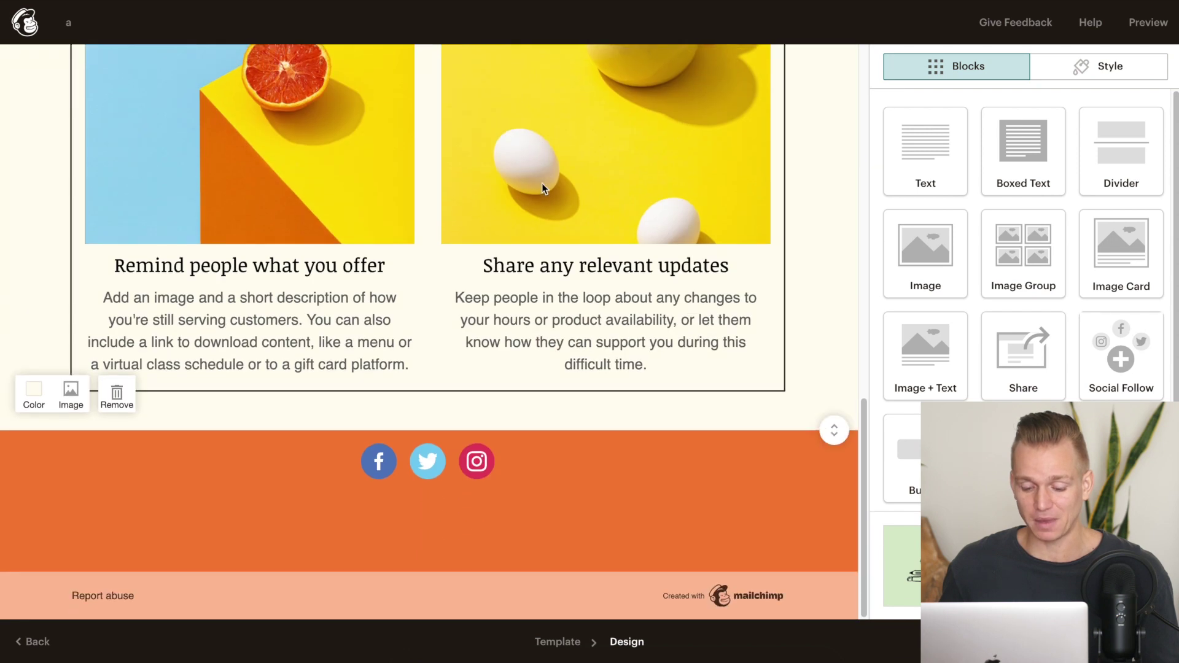
scroll(541, 183, up, 20)
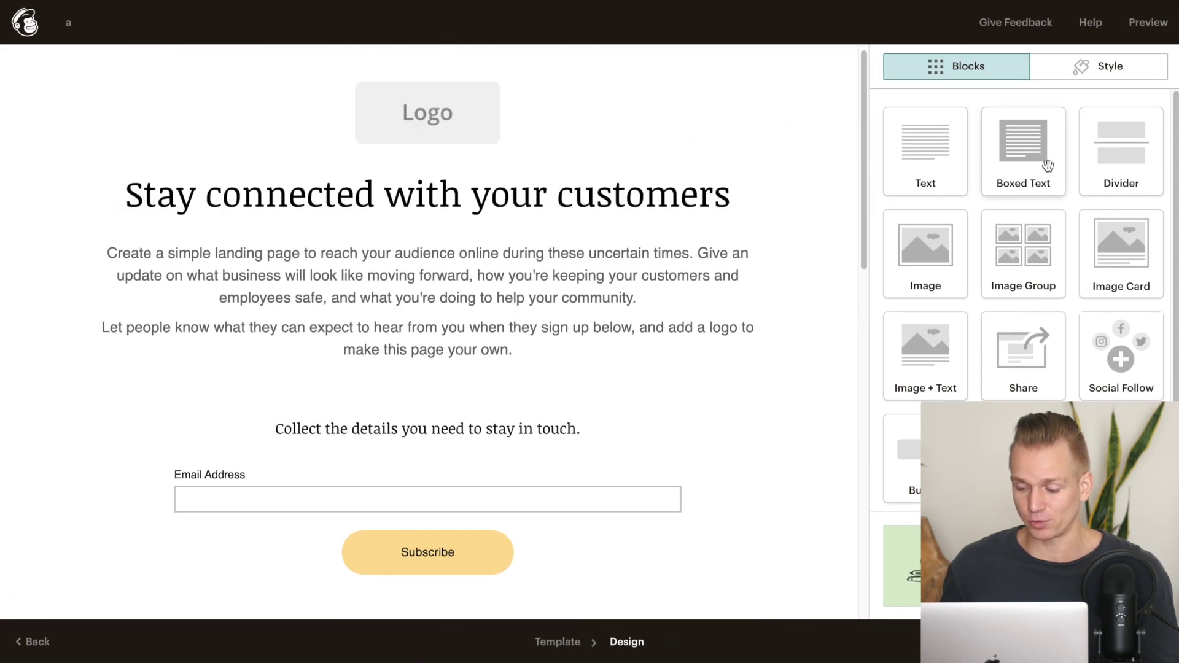
mouse_move(686, 309)
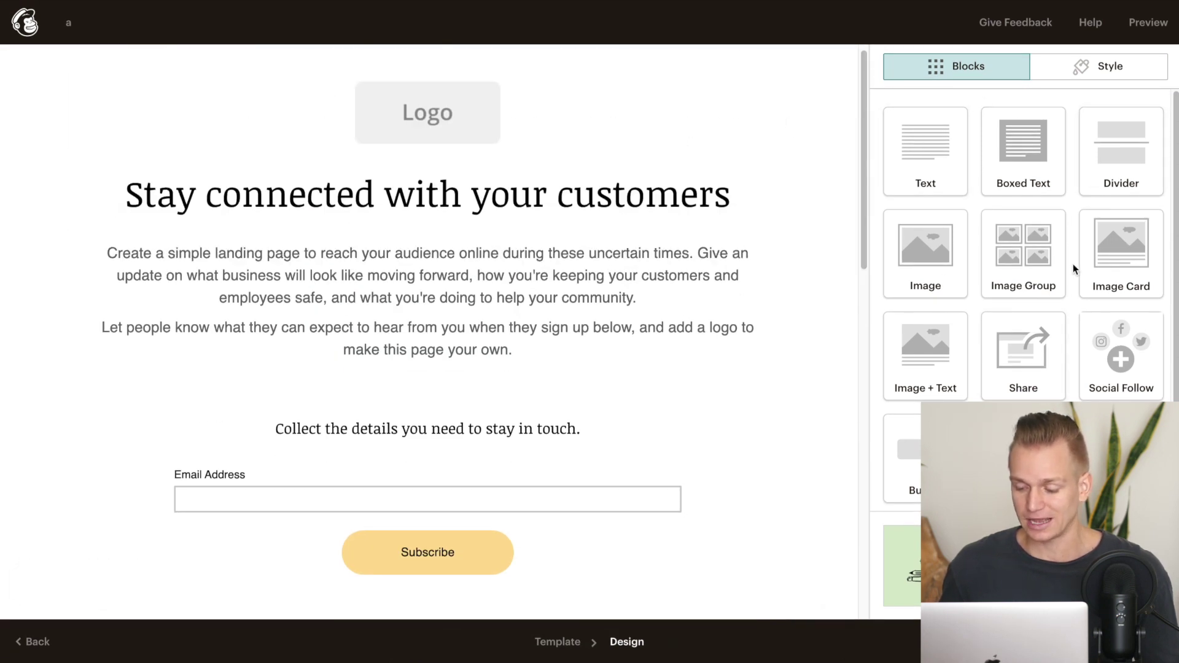
scroll(1075, 280, down, 3)
scroll(1076, 285, up, 2)
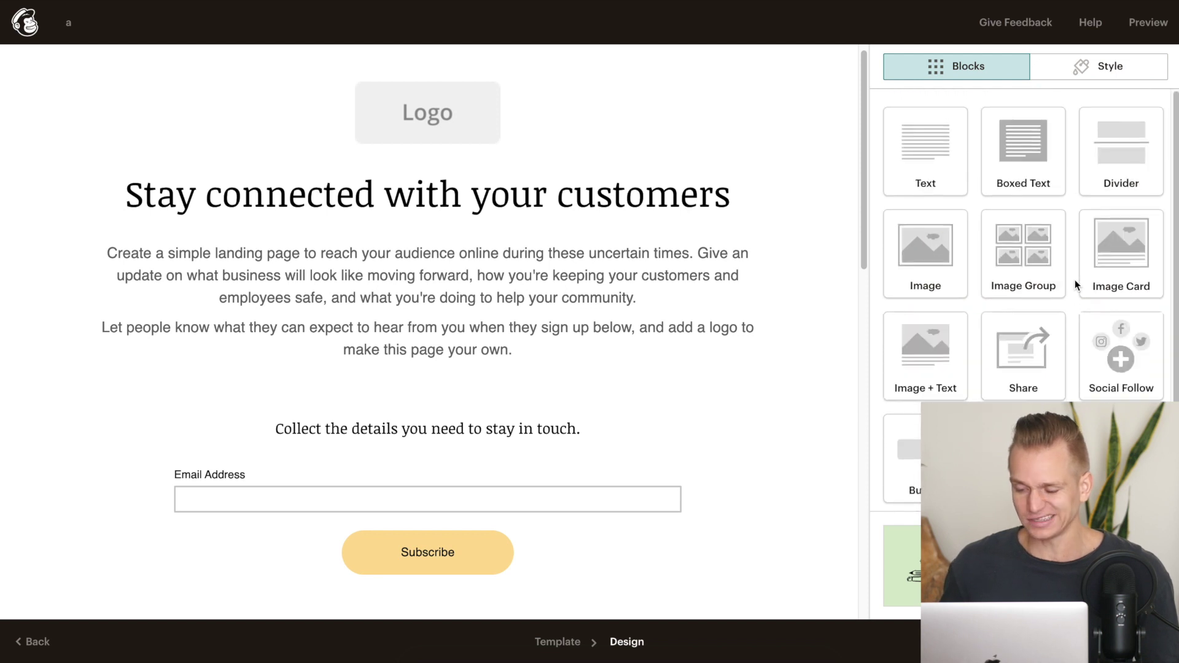
mouse_move(622, 183)
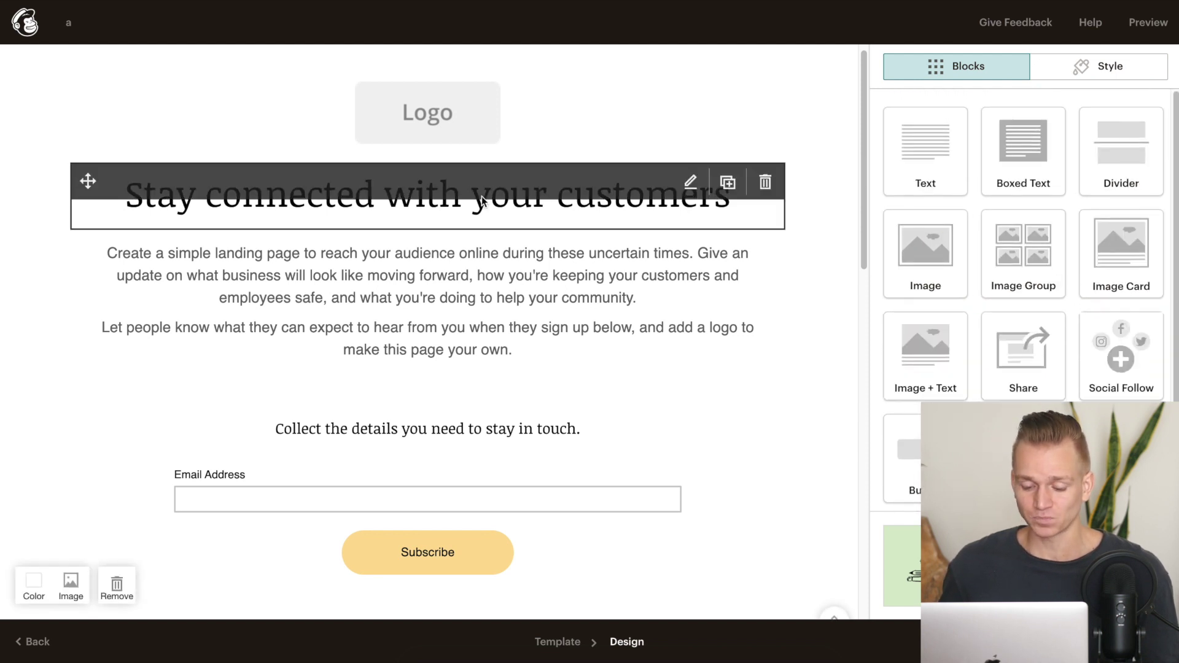
- Open the two-column Image + Text block in the About Us section, inspect its content options, and save and close it
scroll(482, 200, down, 1)
scroll(482, 200, down, 7)
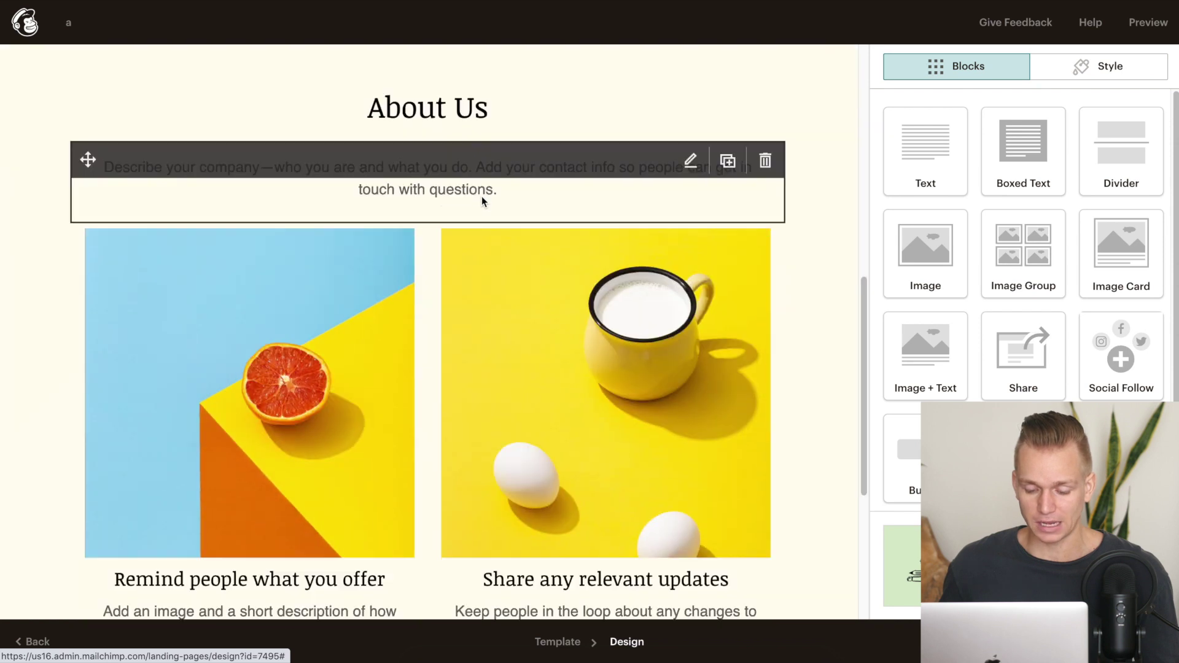
scroll(285, 299, down, 1)
click(285, 297)
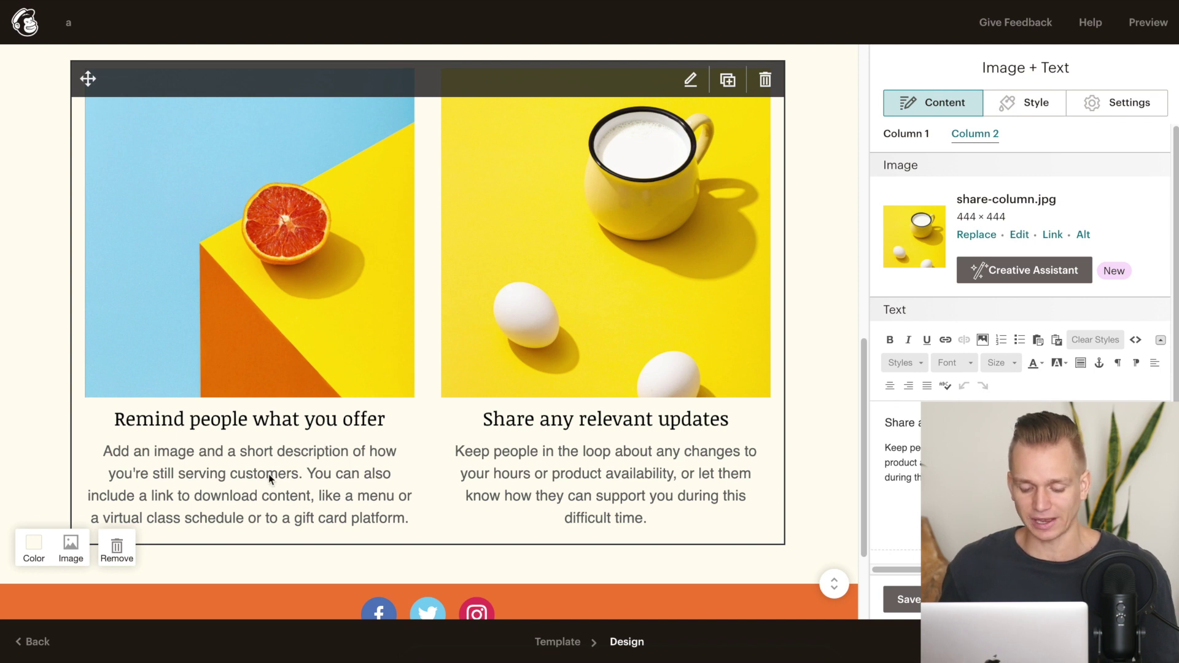
scroll(267, 474, down, 3)
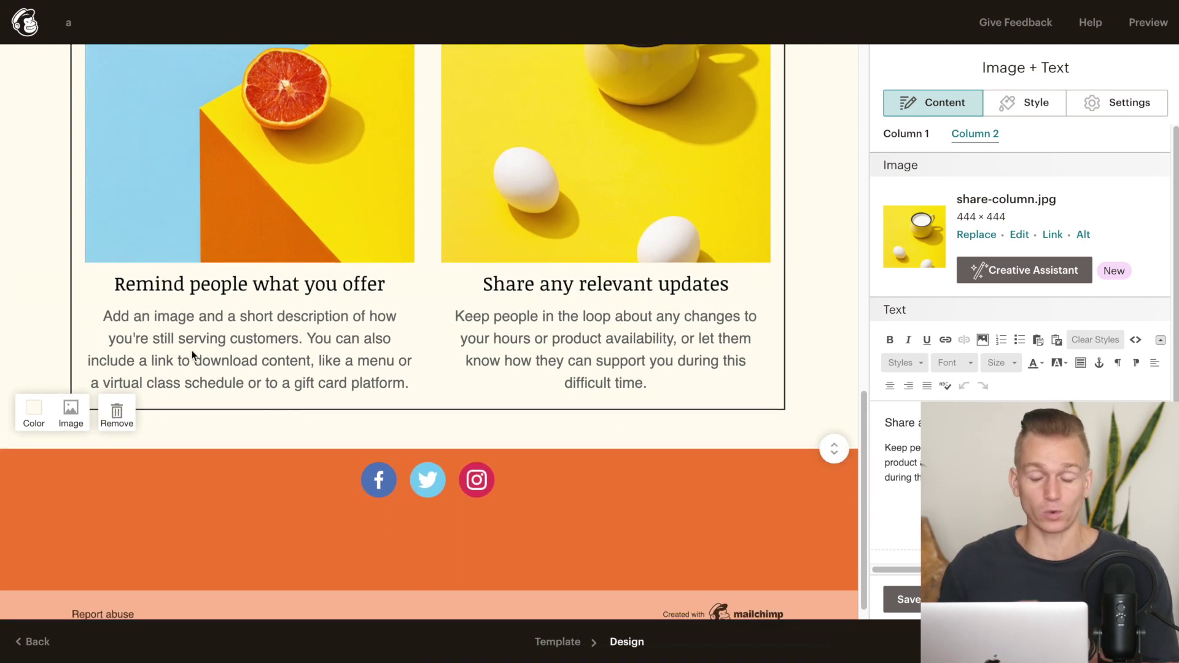
scroll(925, 465, down, 1)
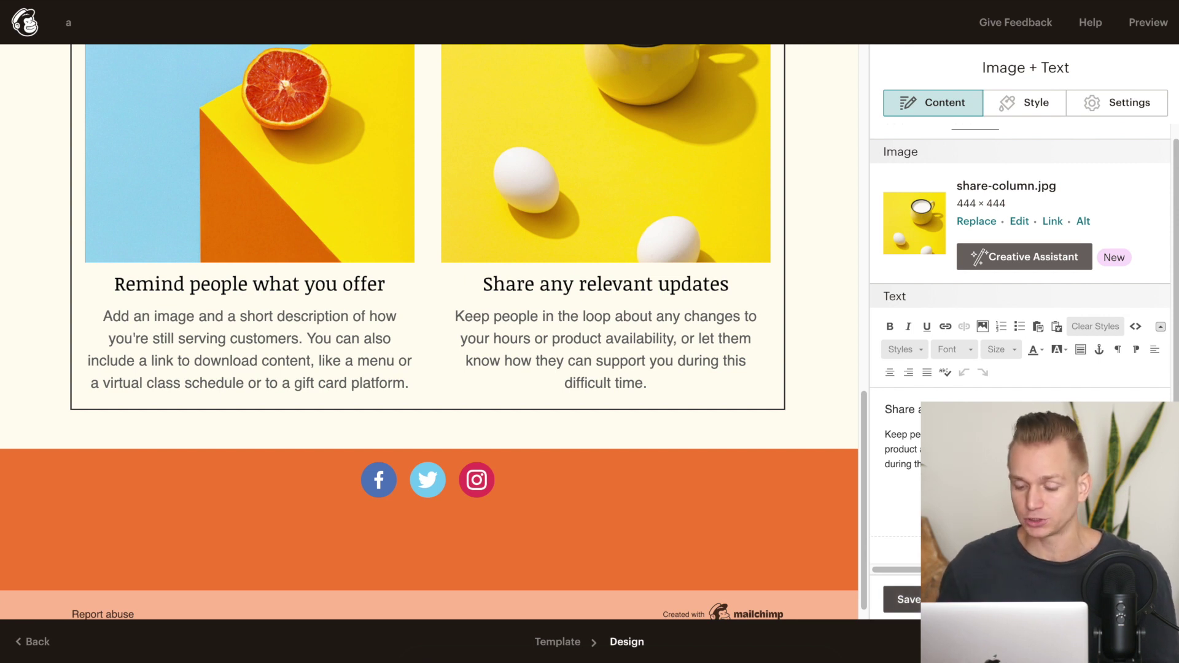
click(903, 599)
- Reopen the About Us Image + Text block to review its column 2 content, save and close it, and look over the content blocks
scroll(828, 312, up, 5)
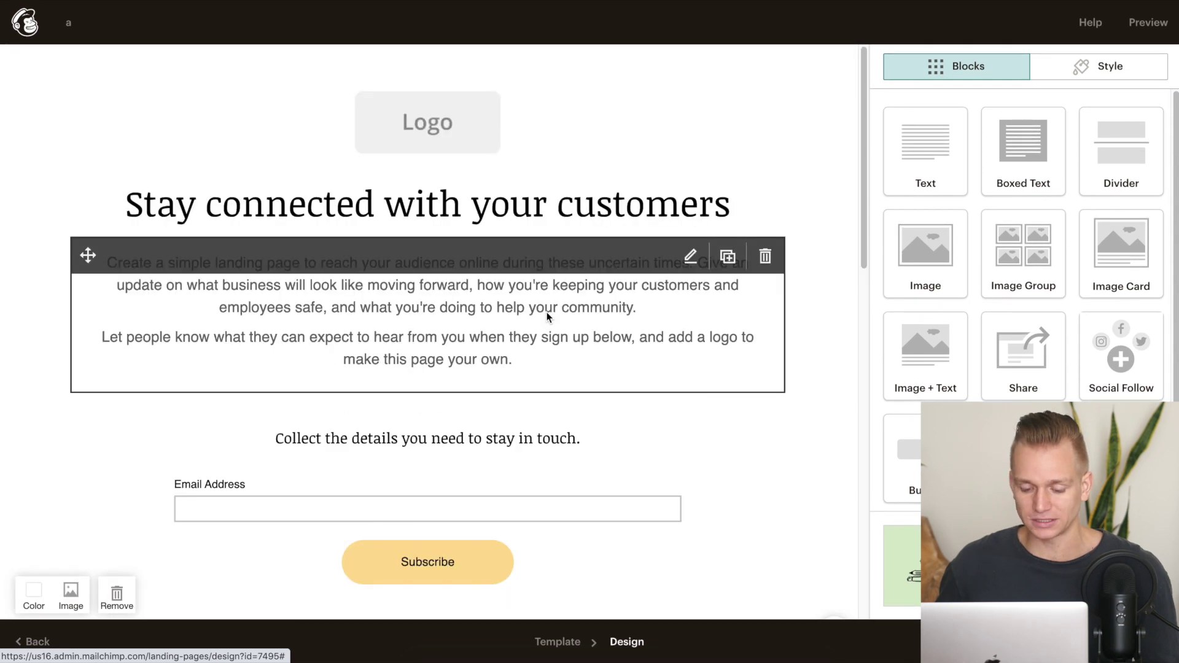
scroll(605, 436, down, 10)
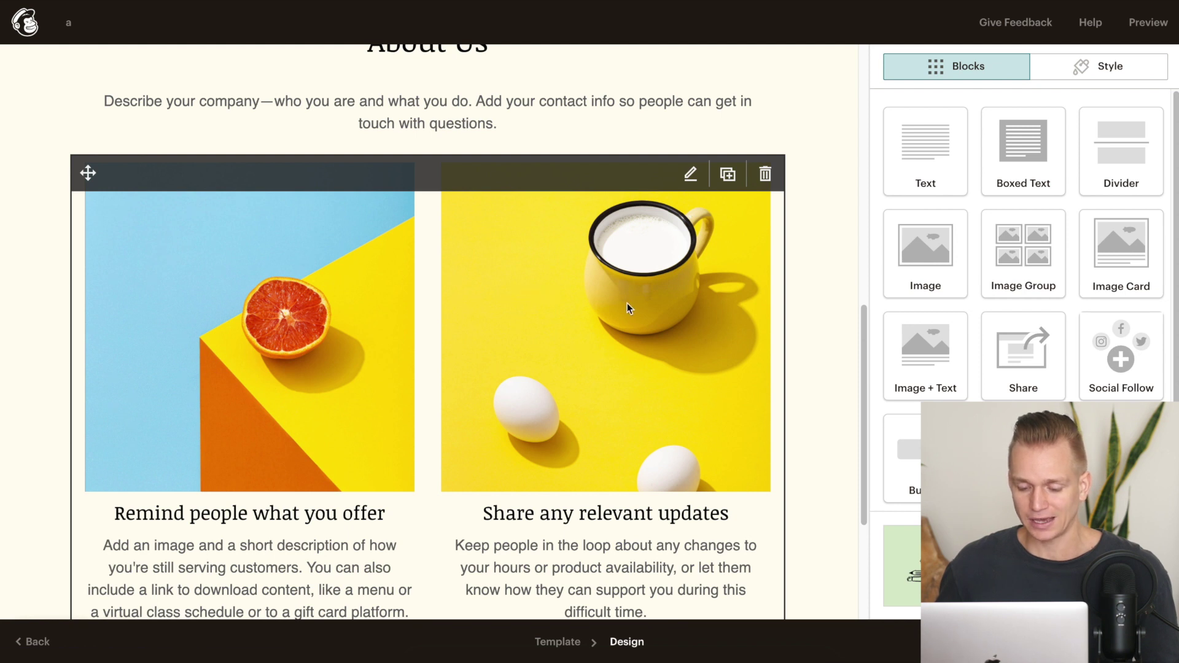
click(540, 279)
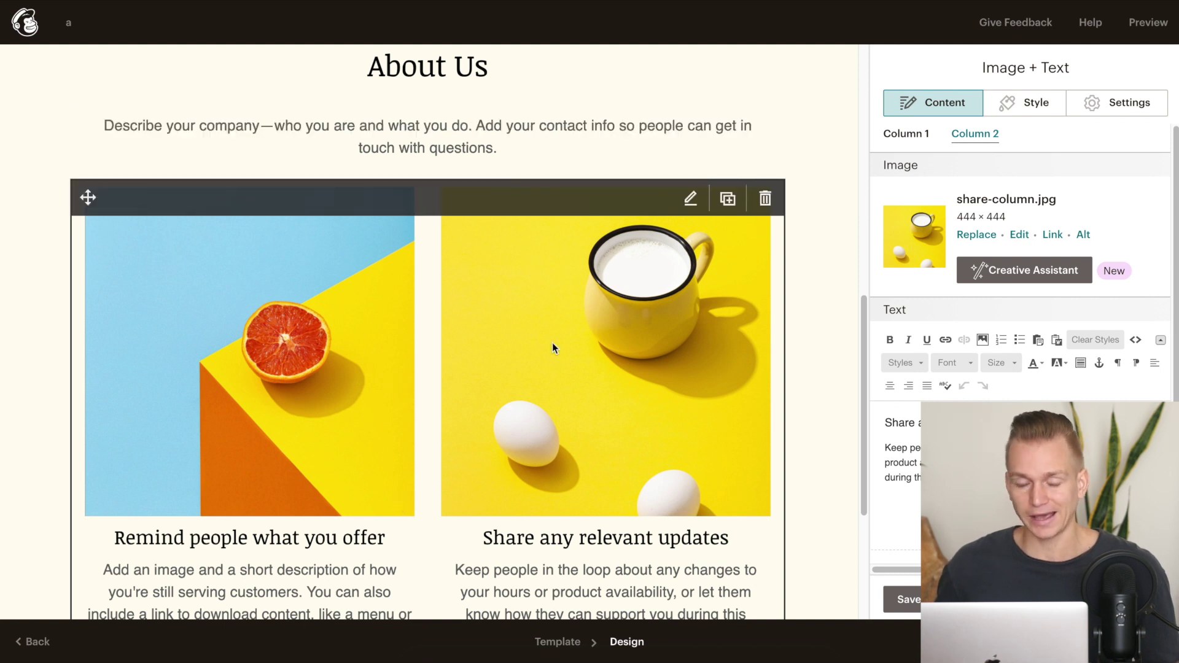
scroll(551, 343, down, 3)
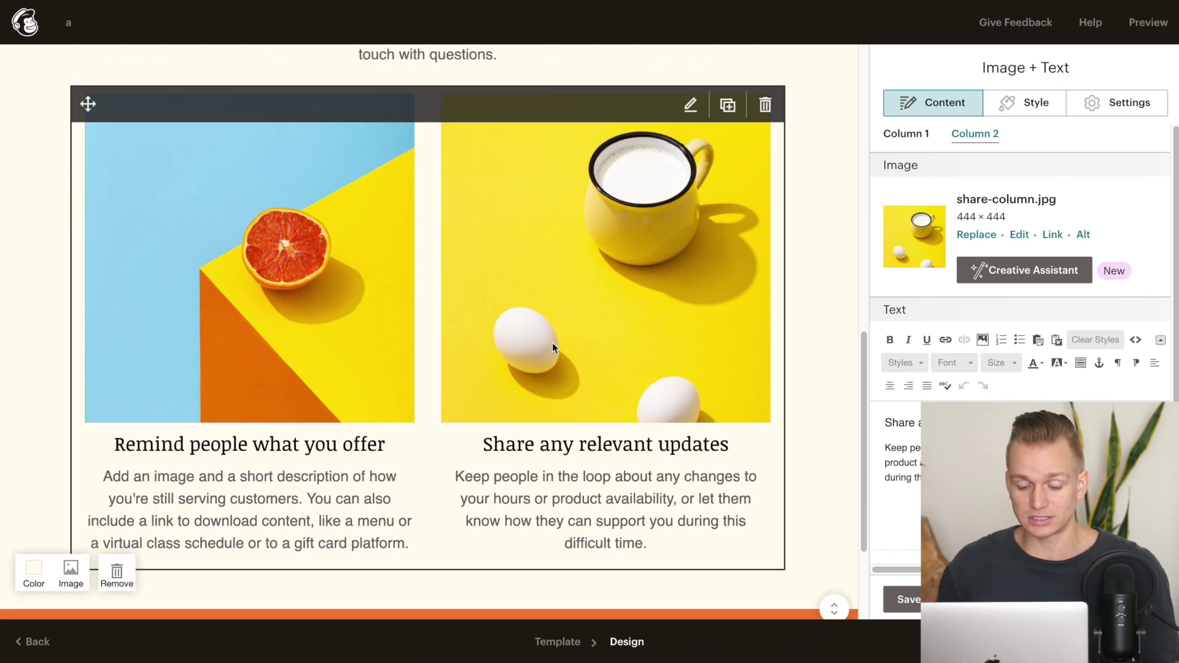
scroll(551, 343, up, 2)
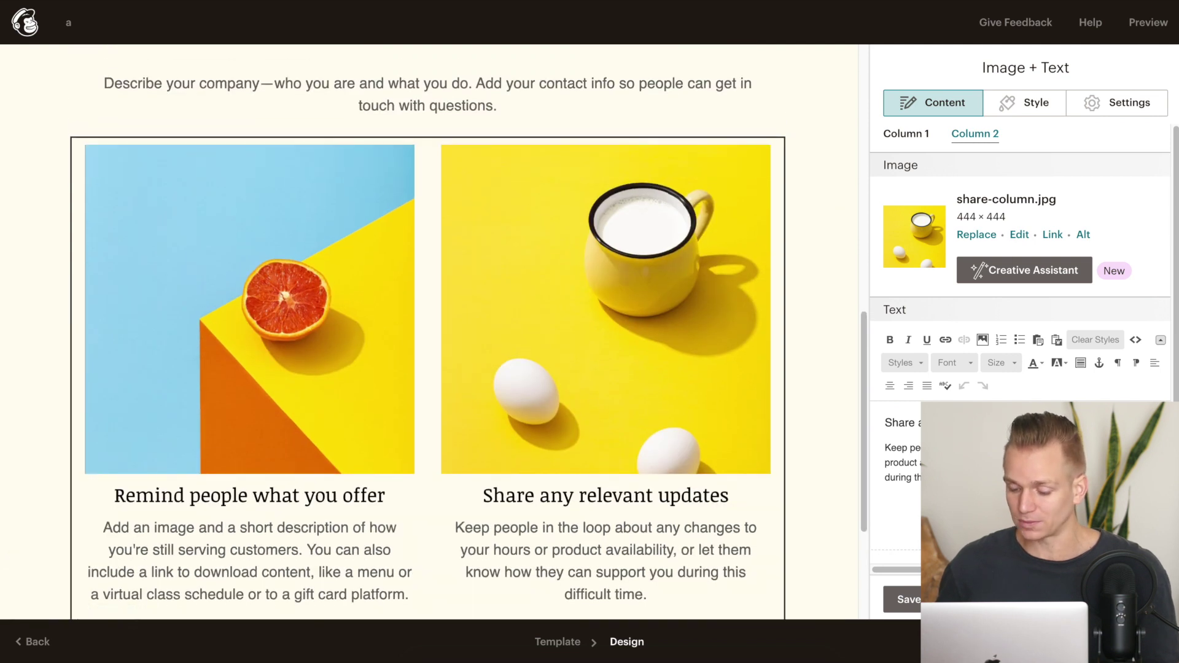
click(902, 600)
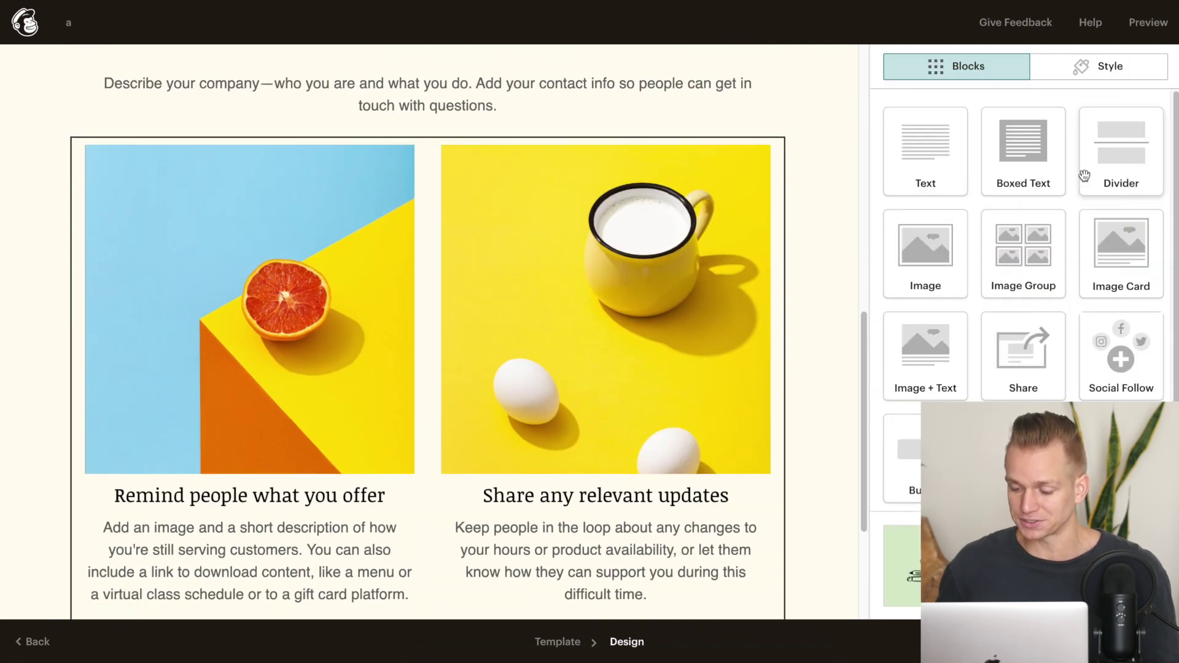
scroll(909, 276, down, 2)
scroll(946, 356, up, 2)
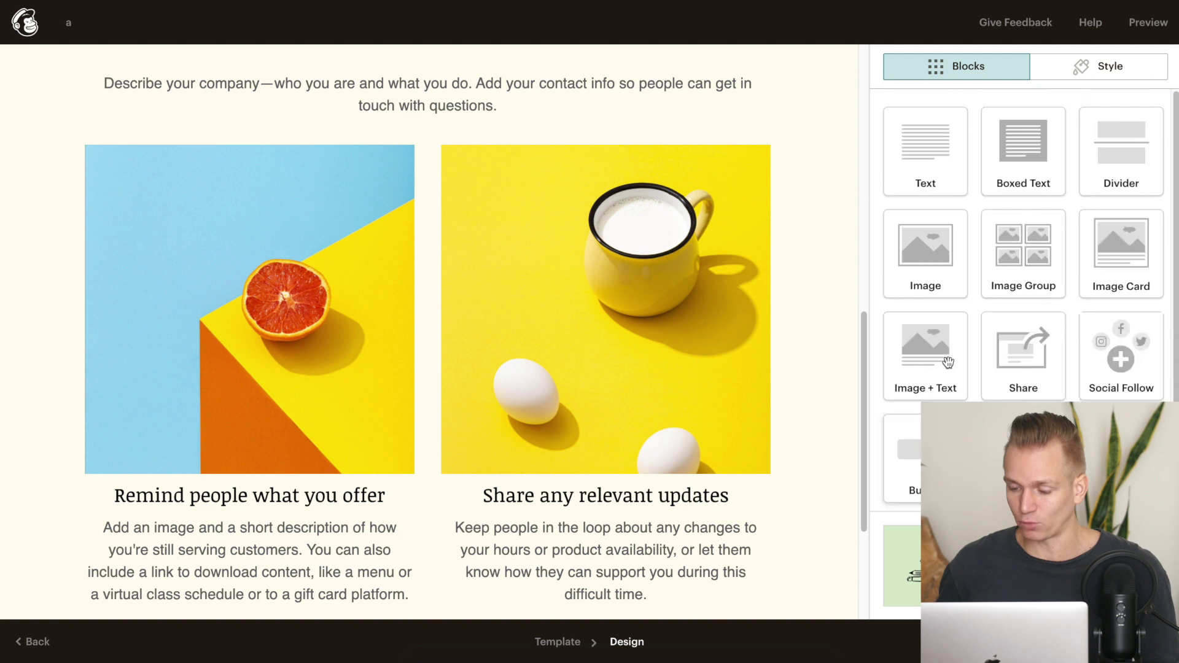
- Review the landing page's style categories, return to the content blocks, and look over the page
click(1124, 65)
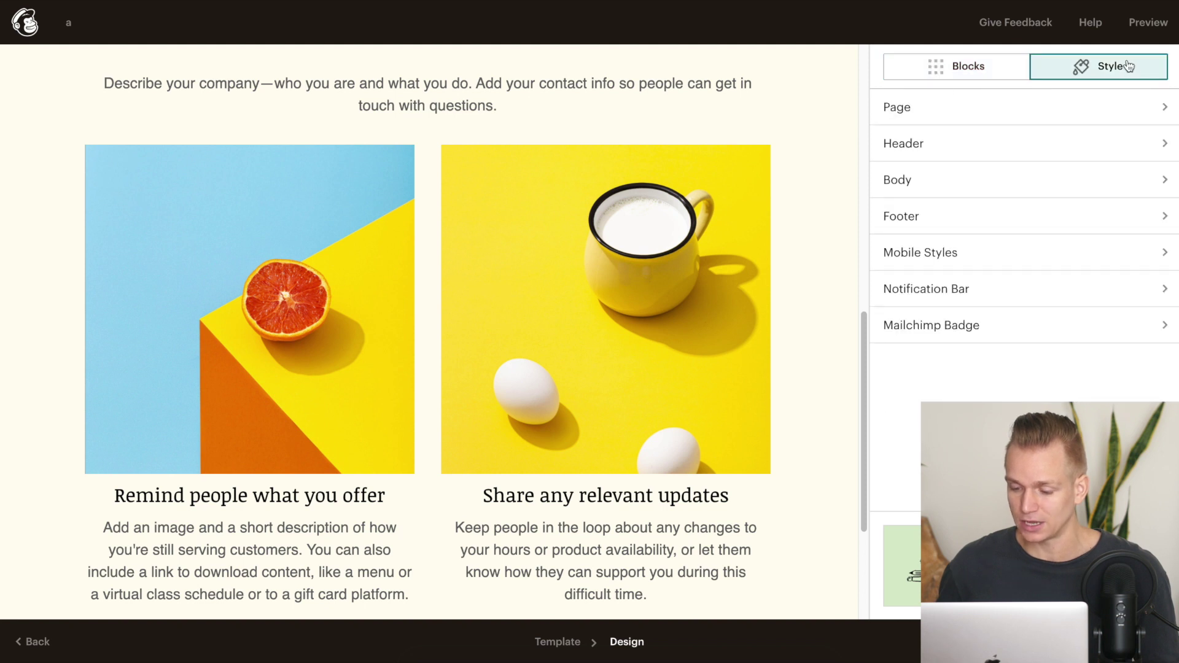
click(968, 66)
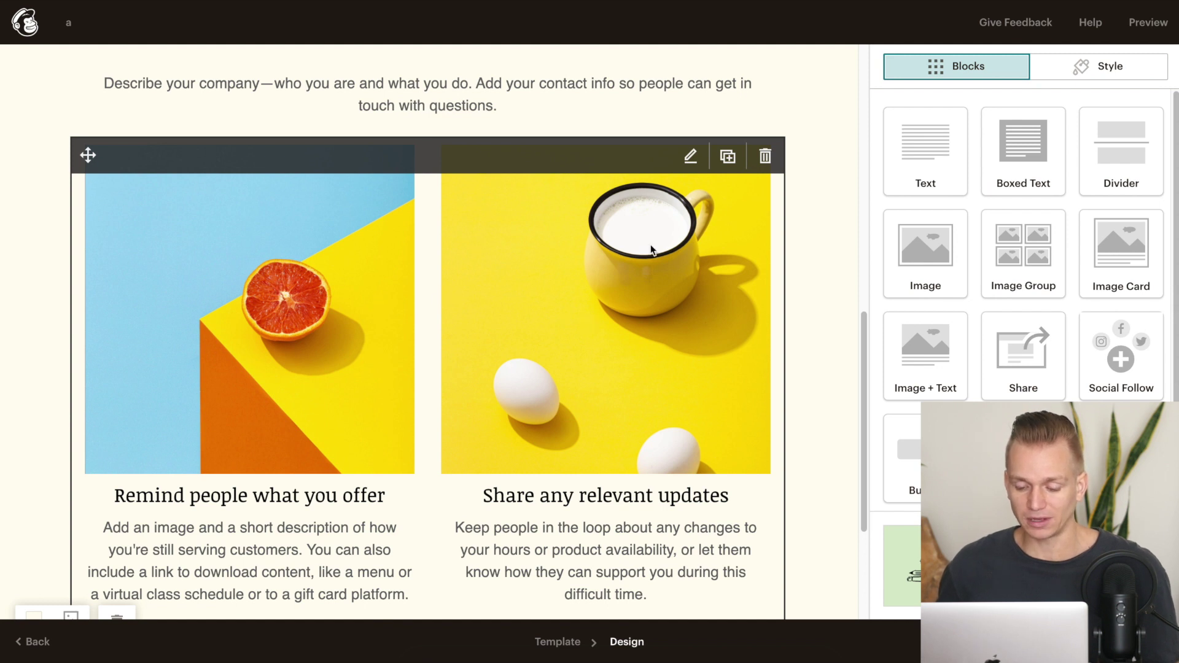
scroll(655, 249, down, 3)
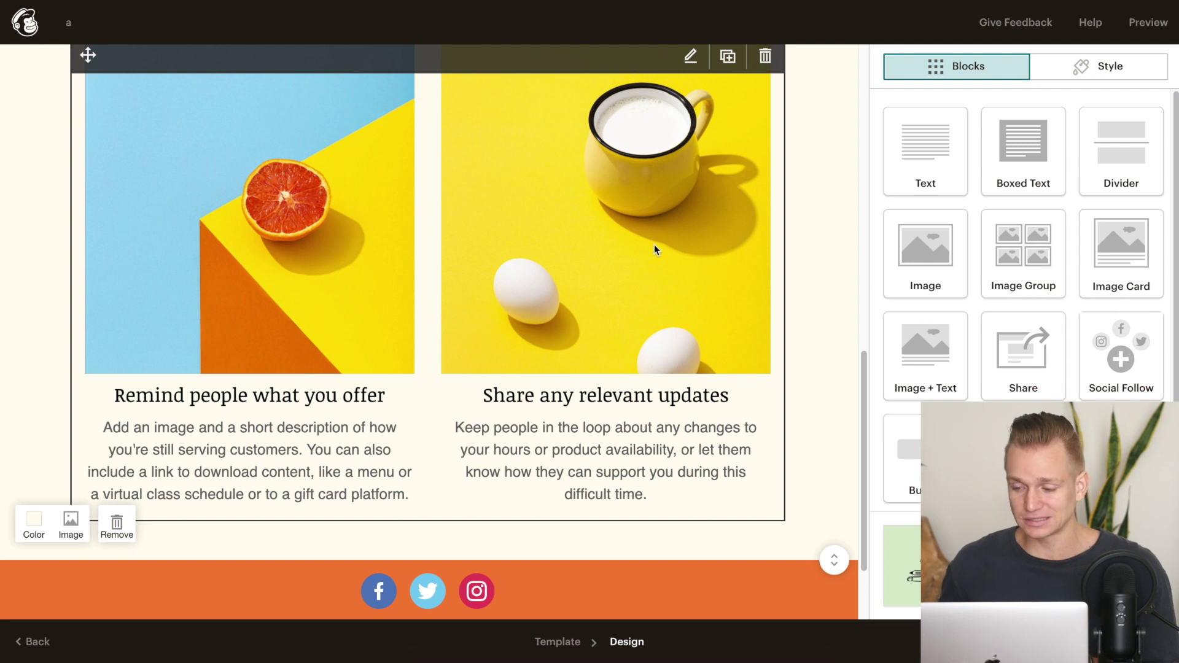
scroll(654, 245, up, 15)
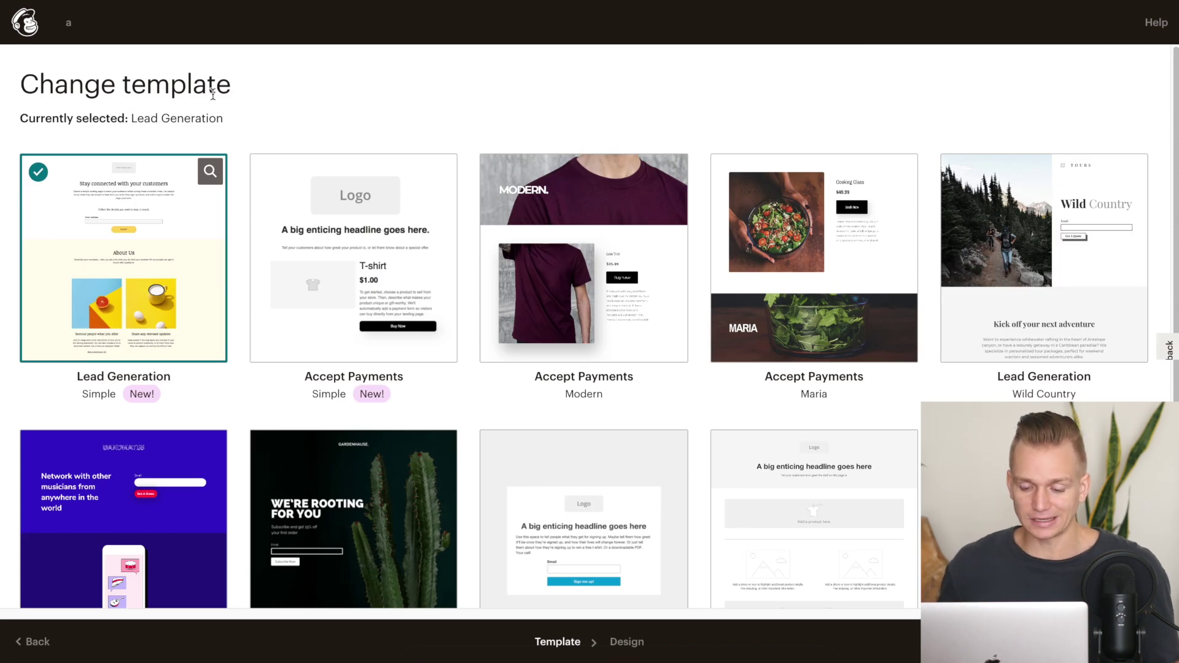
- Look over the available landing page templates, from Lead Generation and Accept Payments to Grow Your List and Promote Products
scroll(212, 94, down, 3)
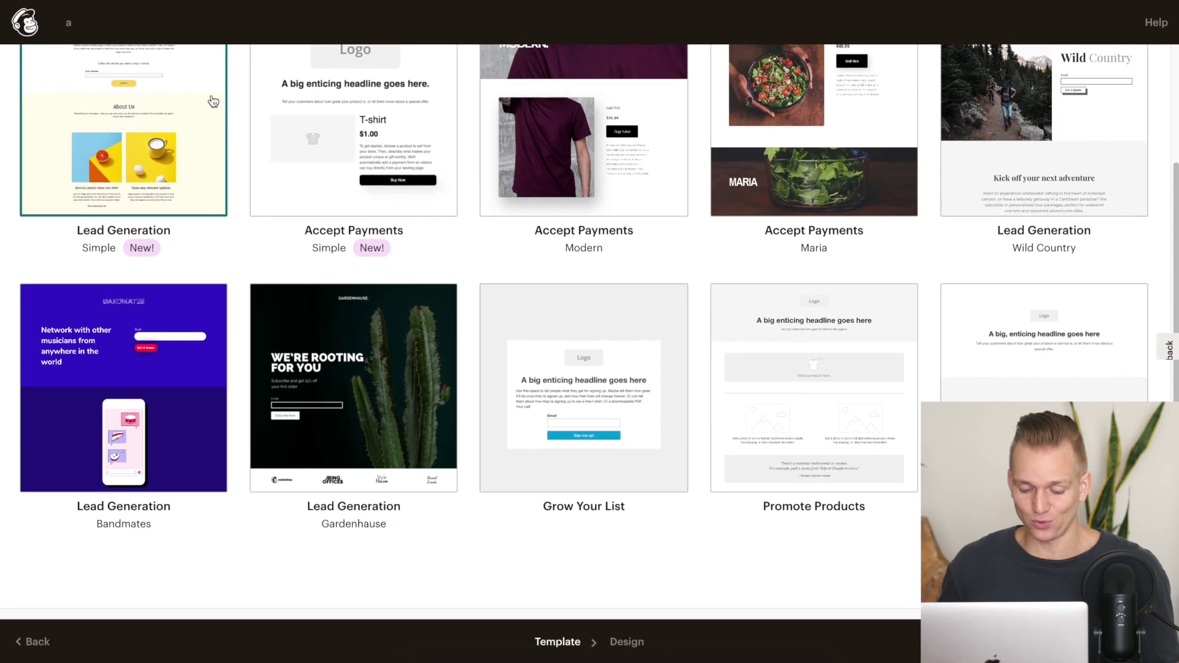
scroll(433, 262, up, 1)
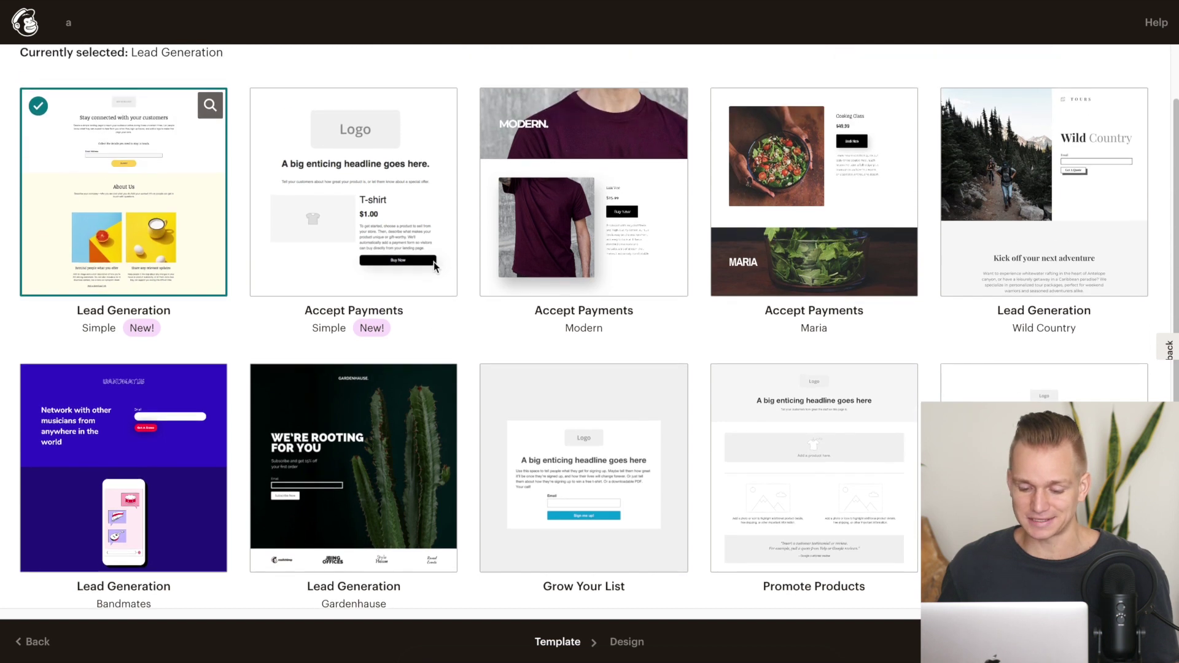
scroll(467, 220, up, 1)
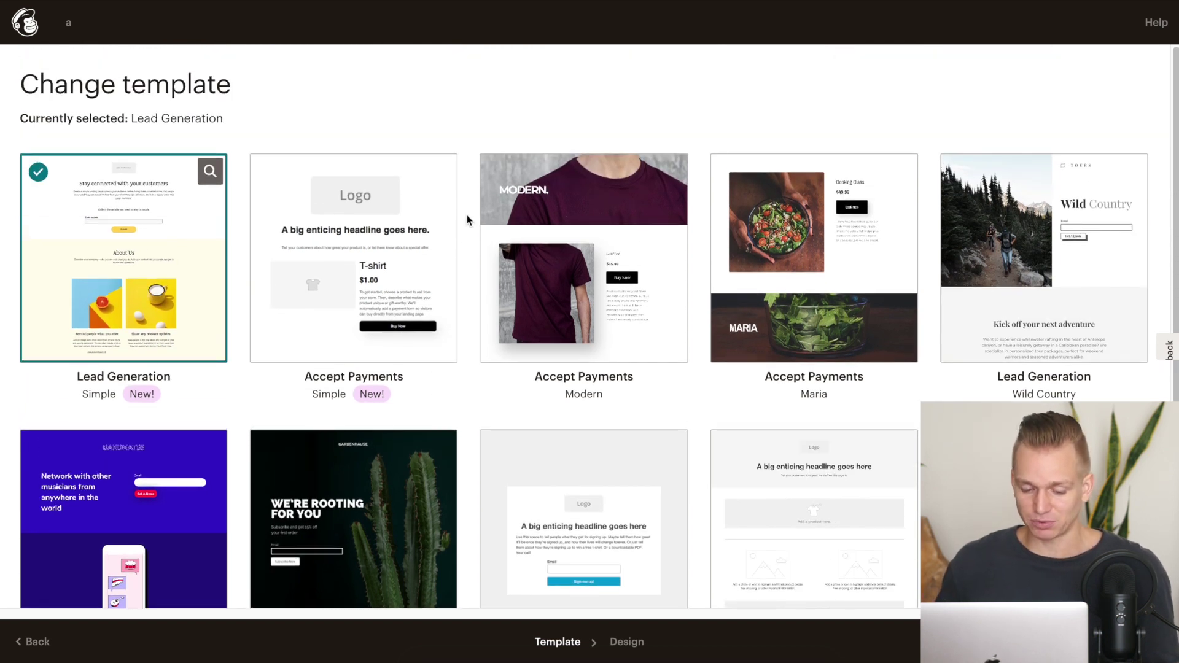
scroll(466, 219, down, 2)
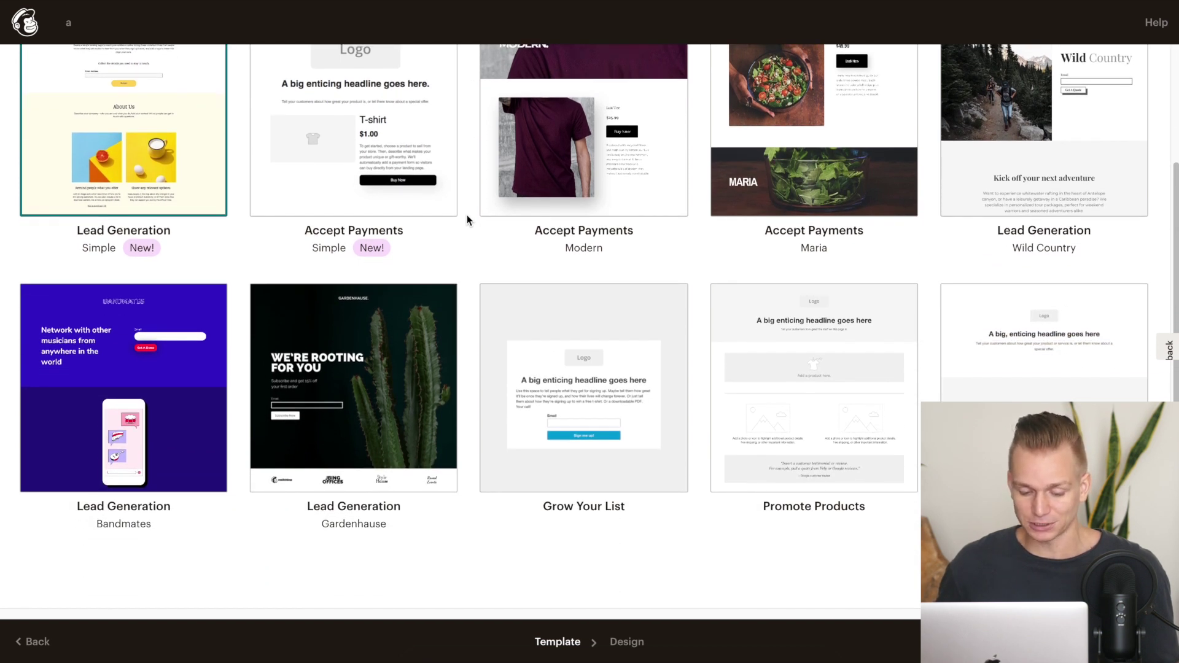
scroll(466, 220, up, 2)
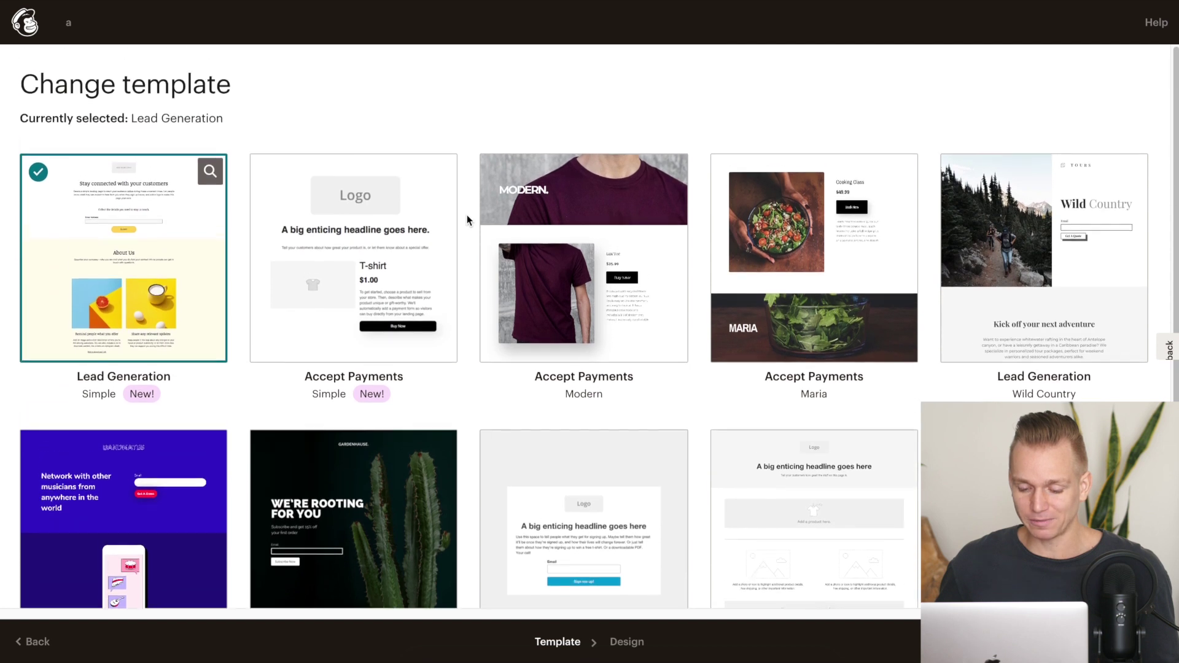
scroll(467, 220, down, 2)
scroll(467, 220, up, 2)
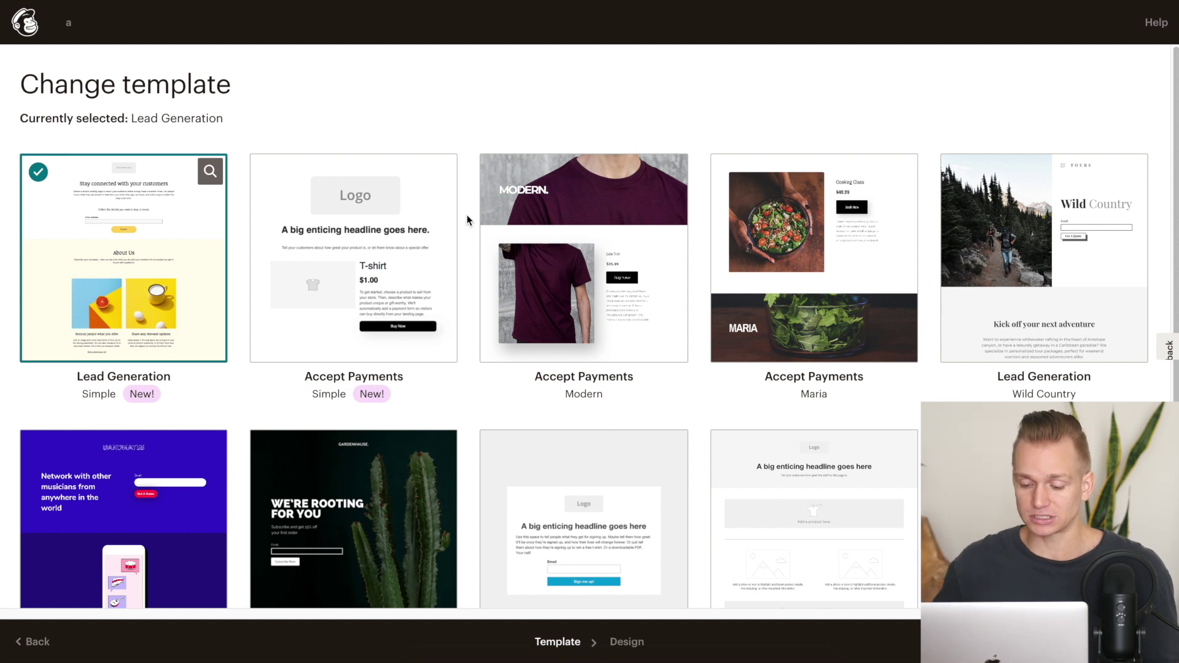
scroll(467, 220, down, 2)
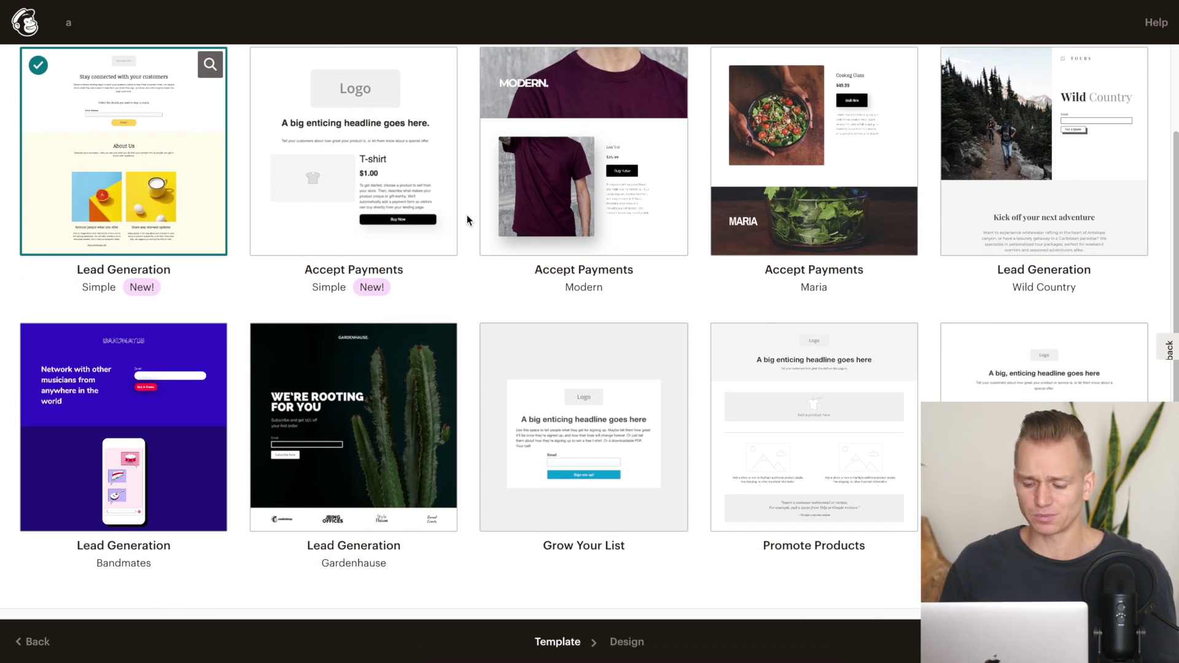
scroll(466, 220, up, 2)
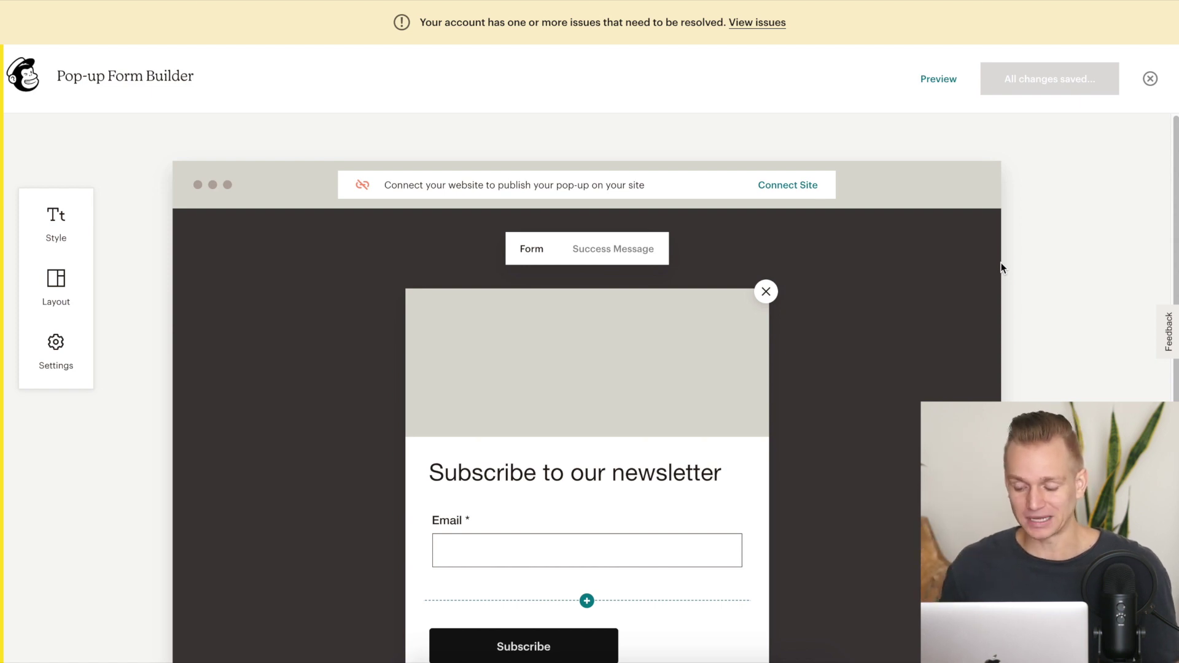
- Insert the Nomad Grind logo from My Files as the image above the pop-up form's newsletter heading
scroll(1001, 268, down, 2)
scroll(1001, 268, down, 1)
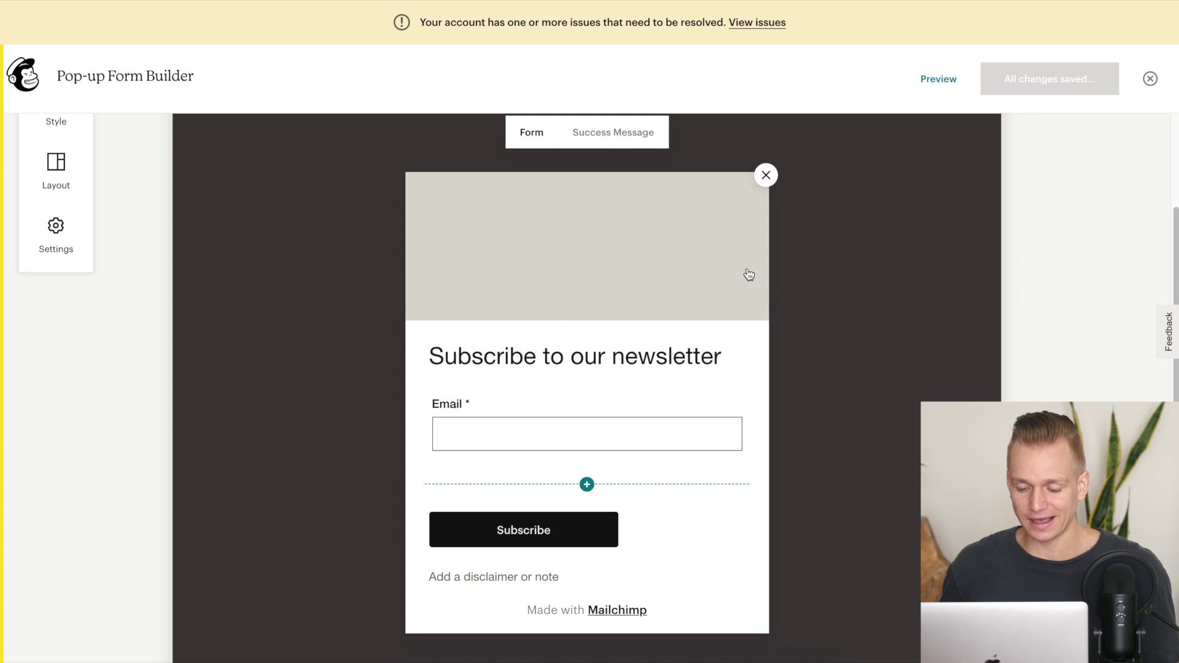
click(587, 252)
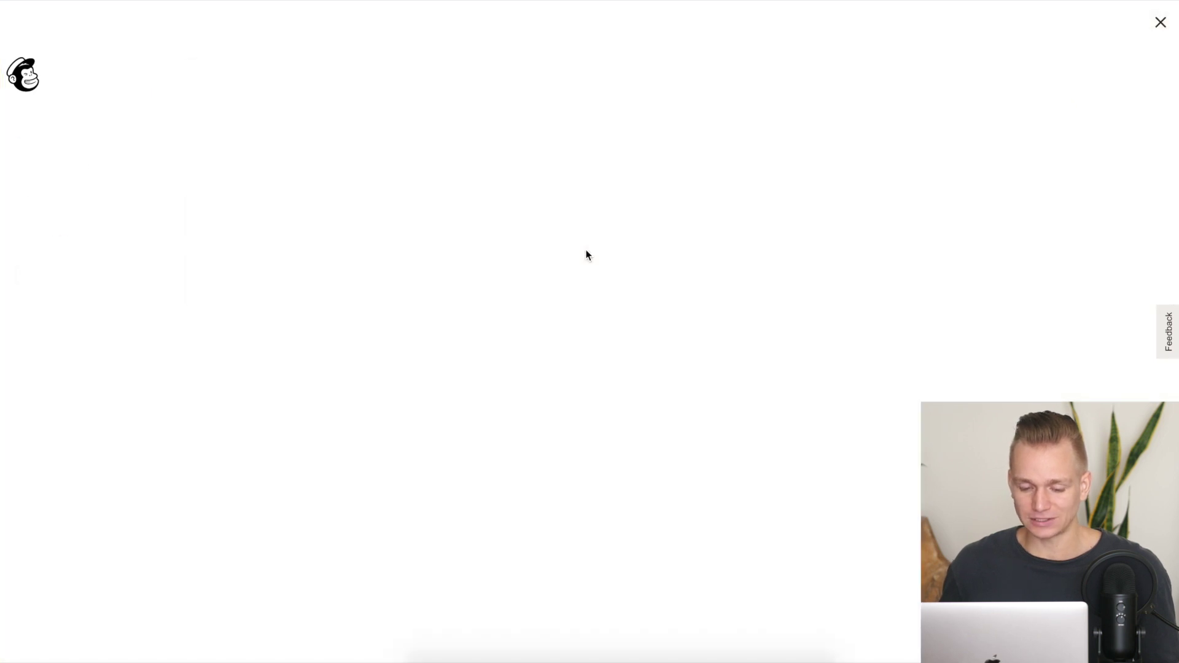
click(229, 214)
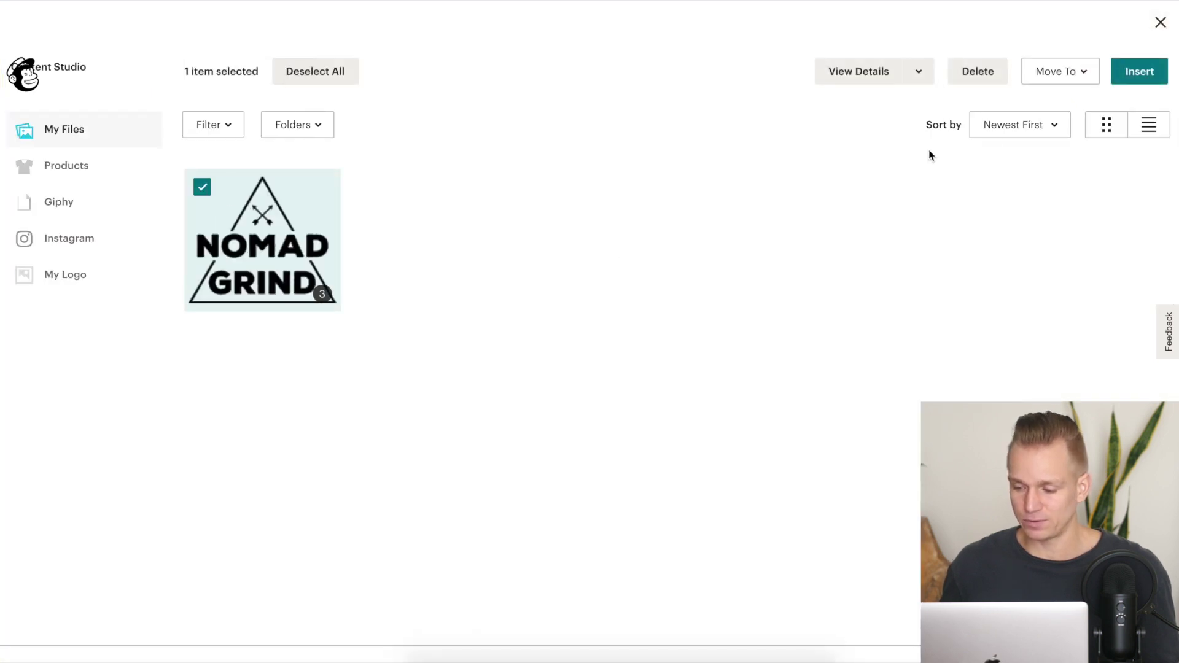
click(1139, 79)
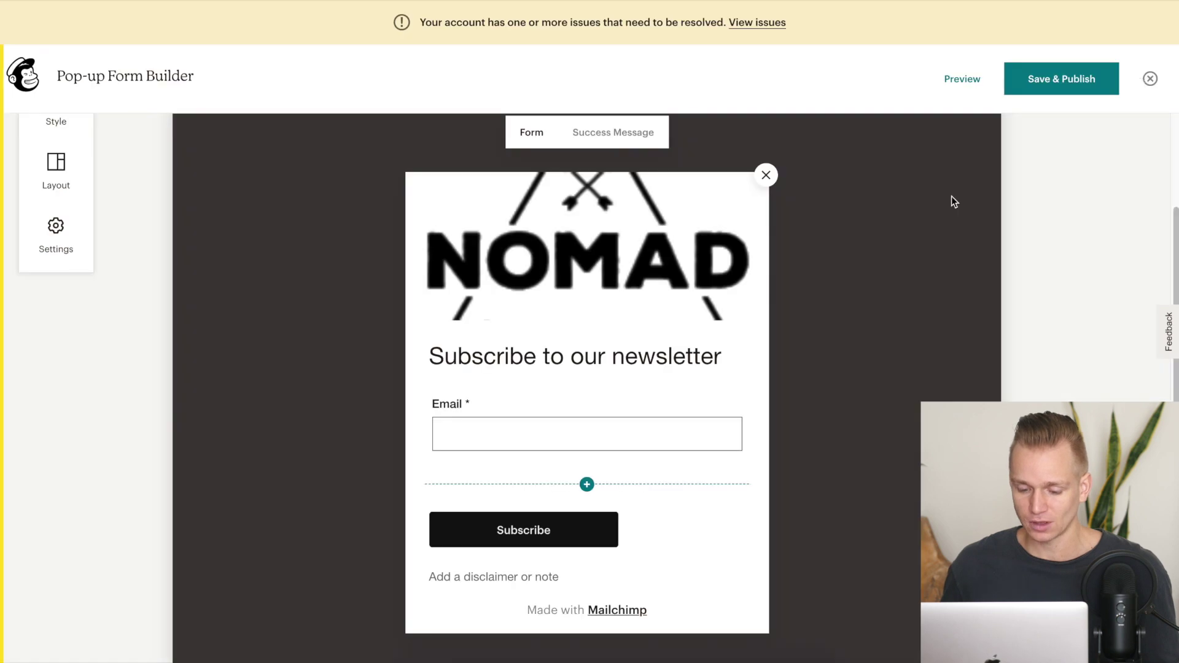
mouse_move(608, 253)
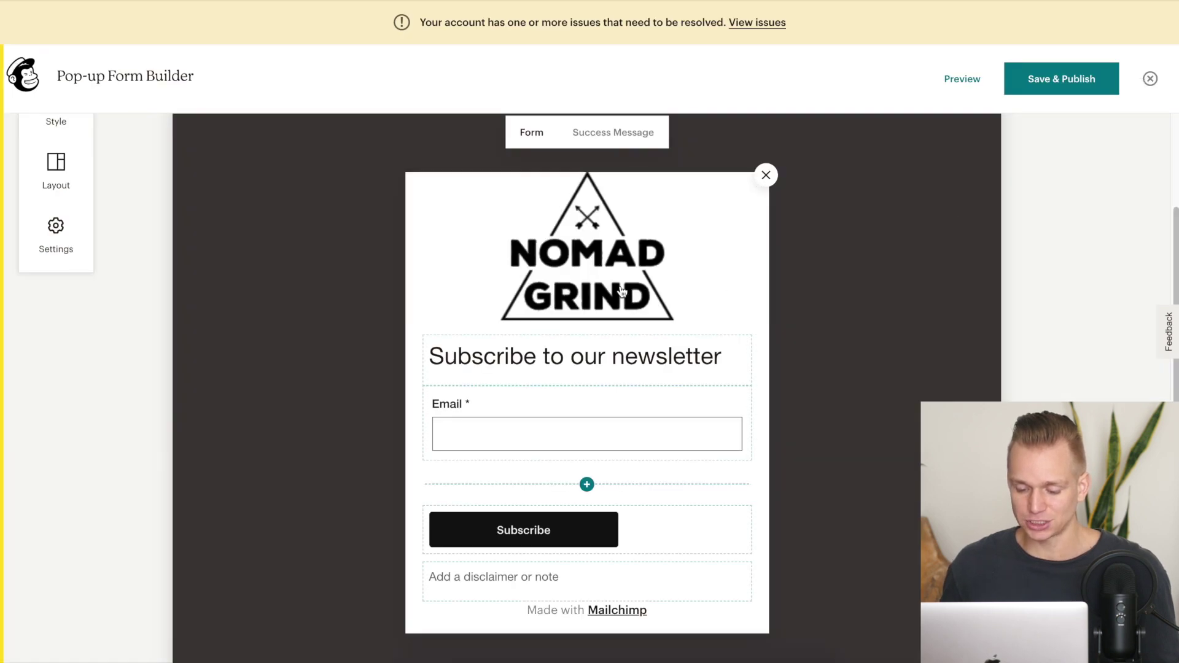
- Look over the pop-up form from its logo image and newsletter heading to the Subscribe button and disclaimer
scroll(642, 282, down, 1)
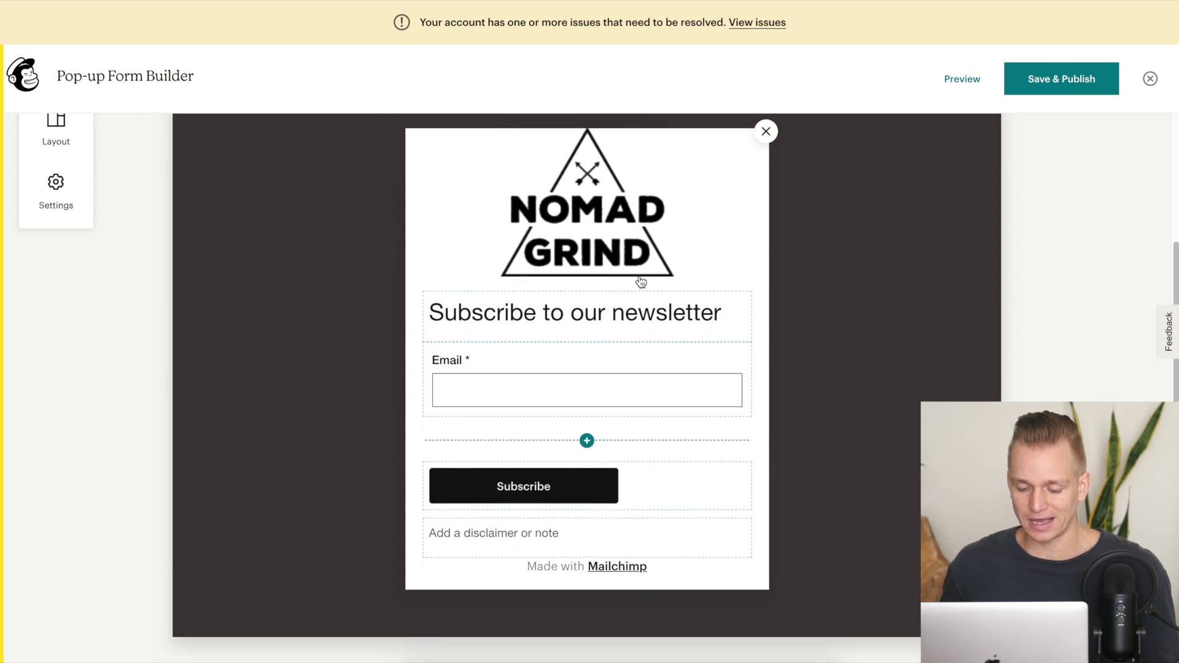
scroll(641, 280, up, 1)
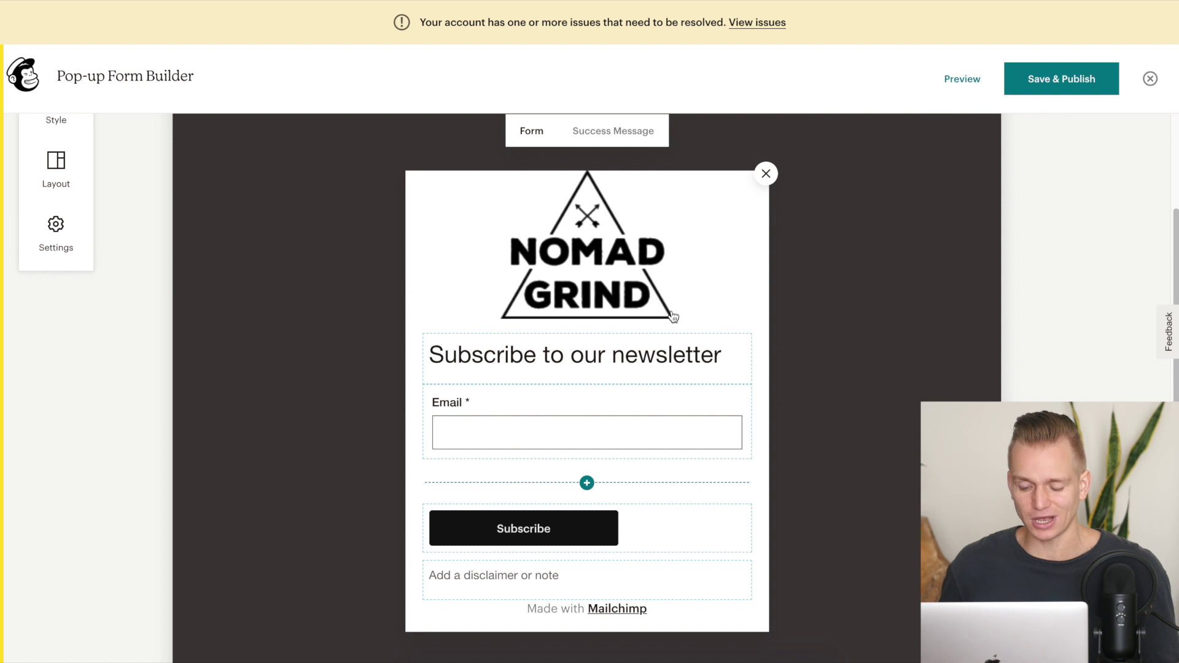
click(604, 268)
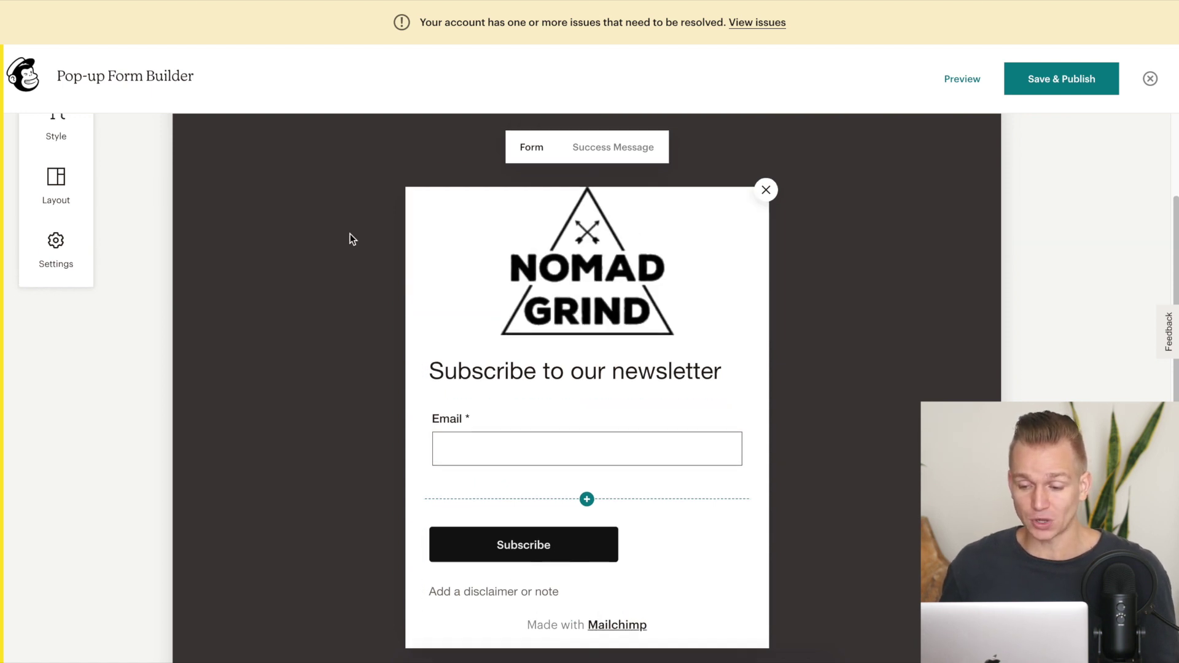
scroll(349, 233, up, 2)
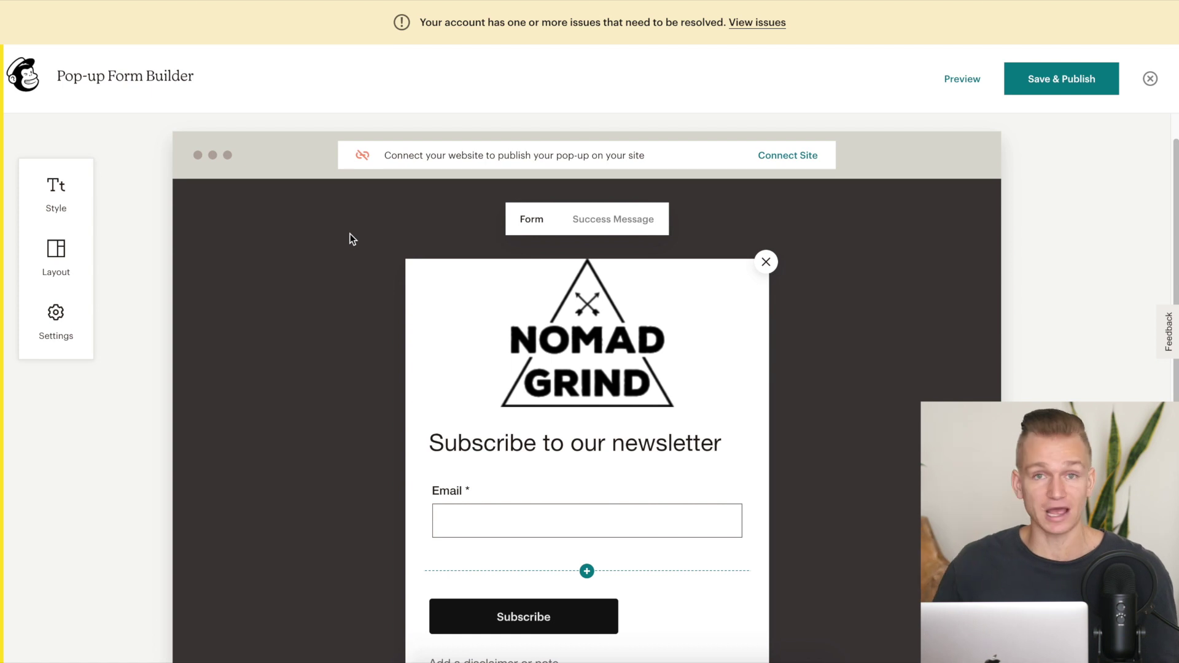
scroll(349, 233, down, 3)
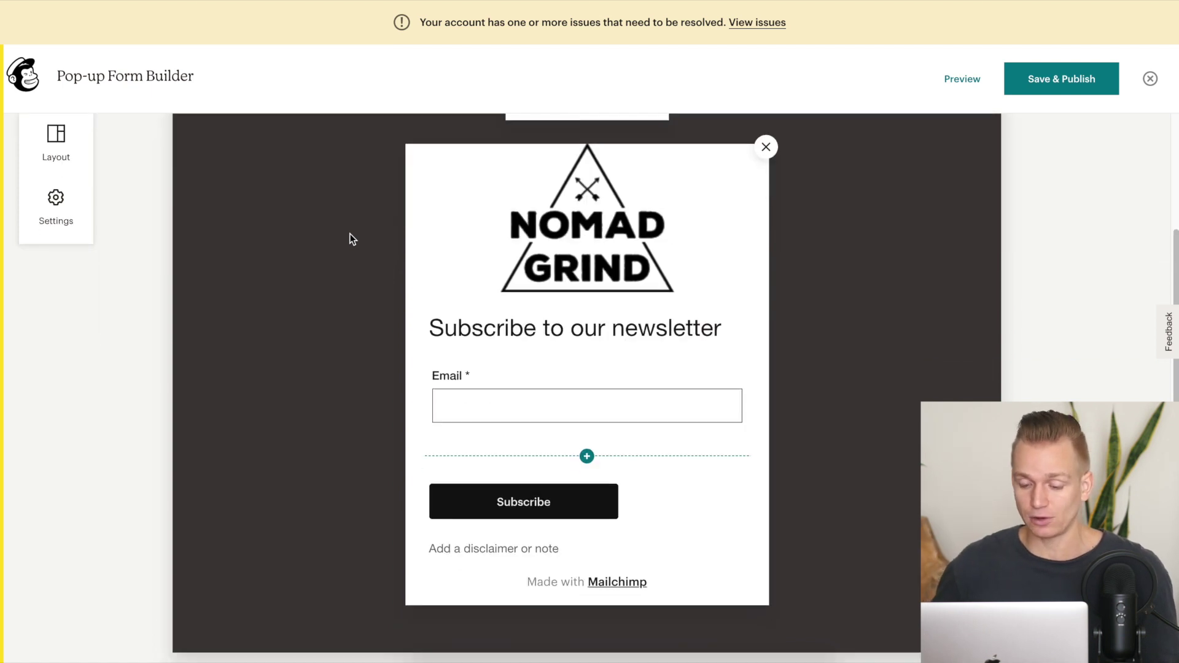
scroll(747, 340, up, 2)
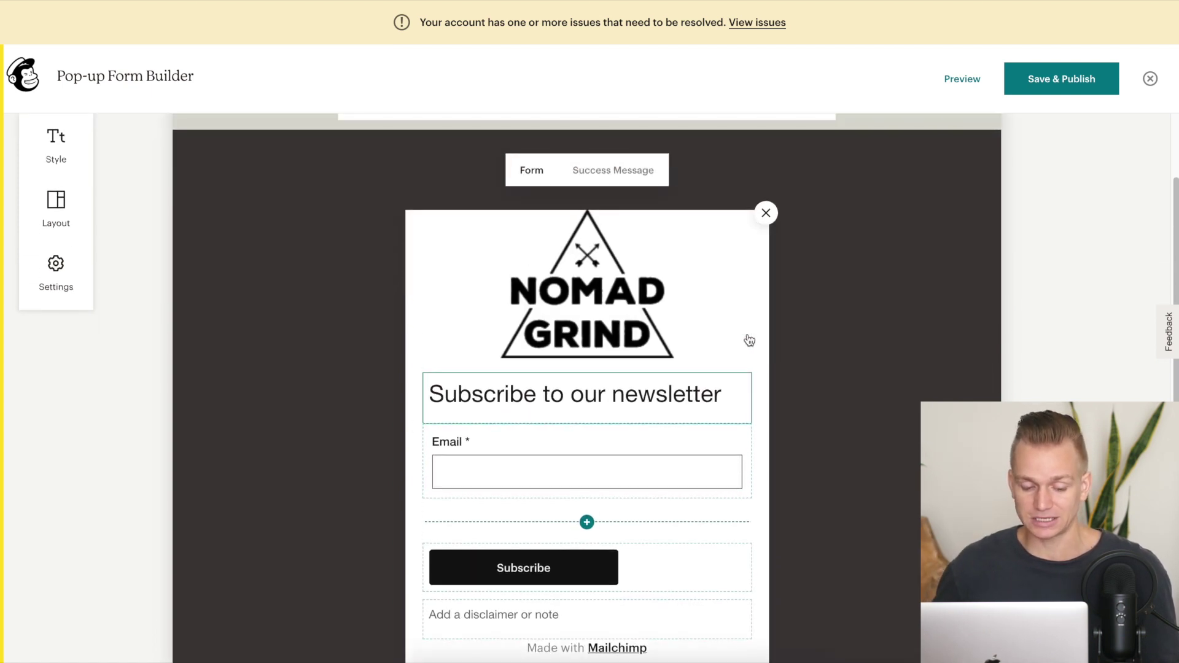
- Review the layout options for the pop-up form and close them without choosing another layout
click(56, 211)
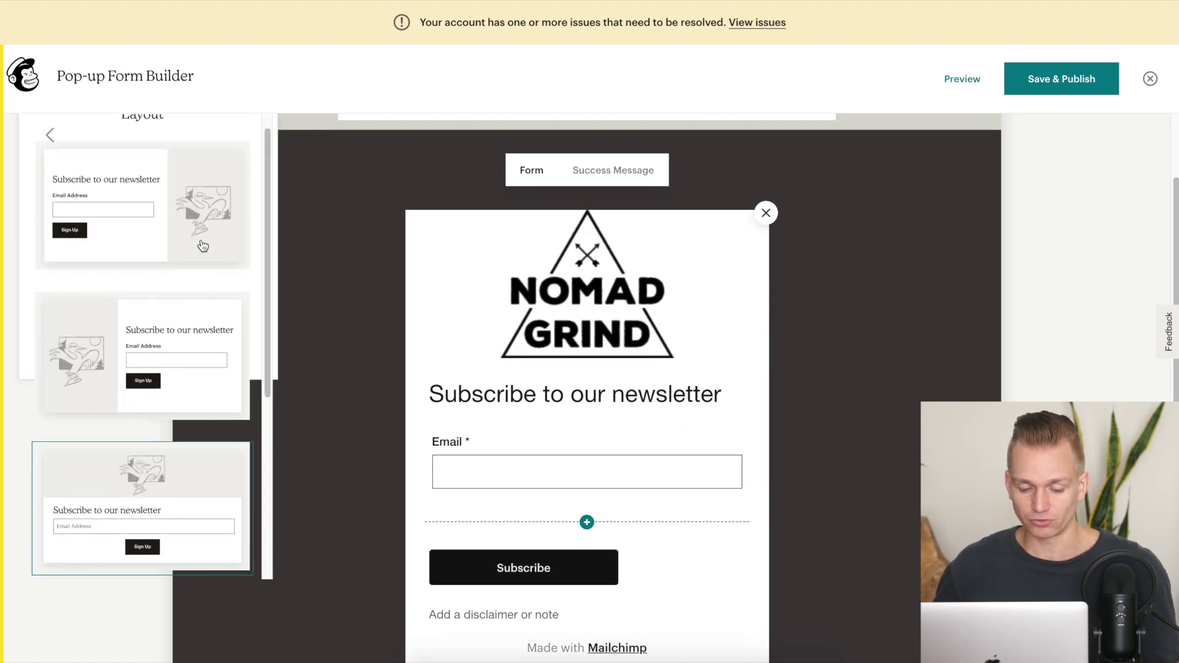
scroll(200, 245, down, 3)
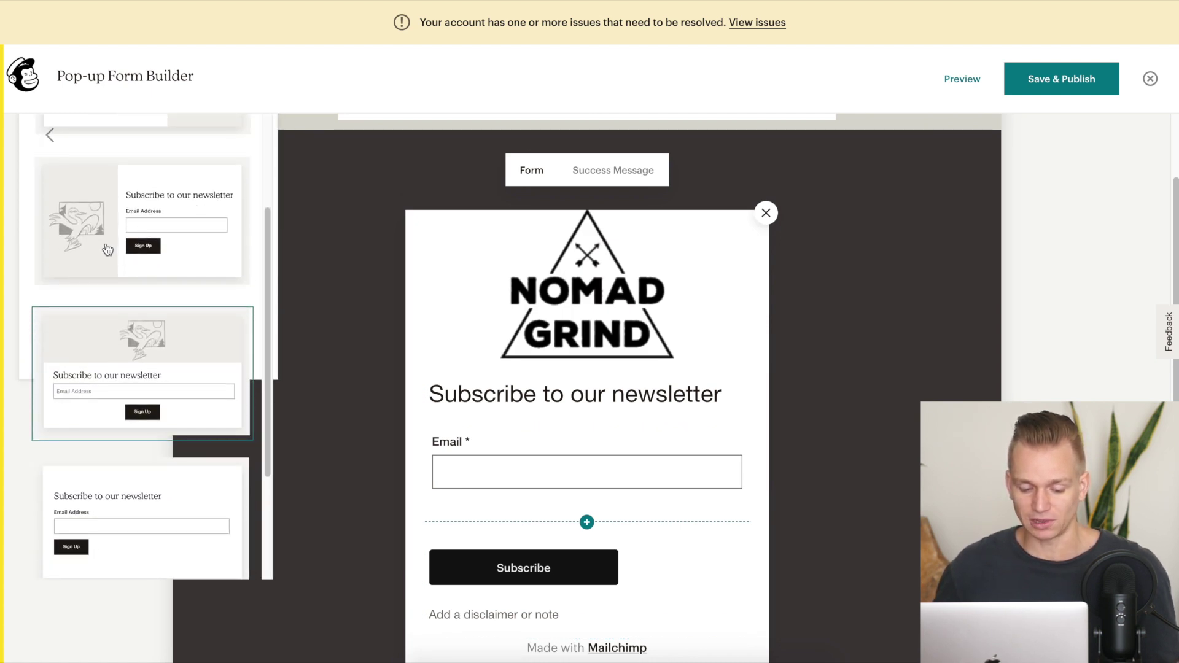
click(52, 136)
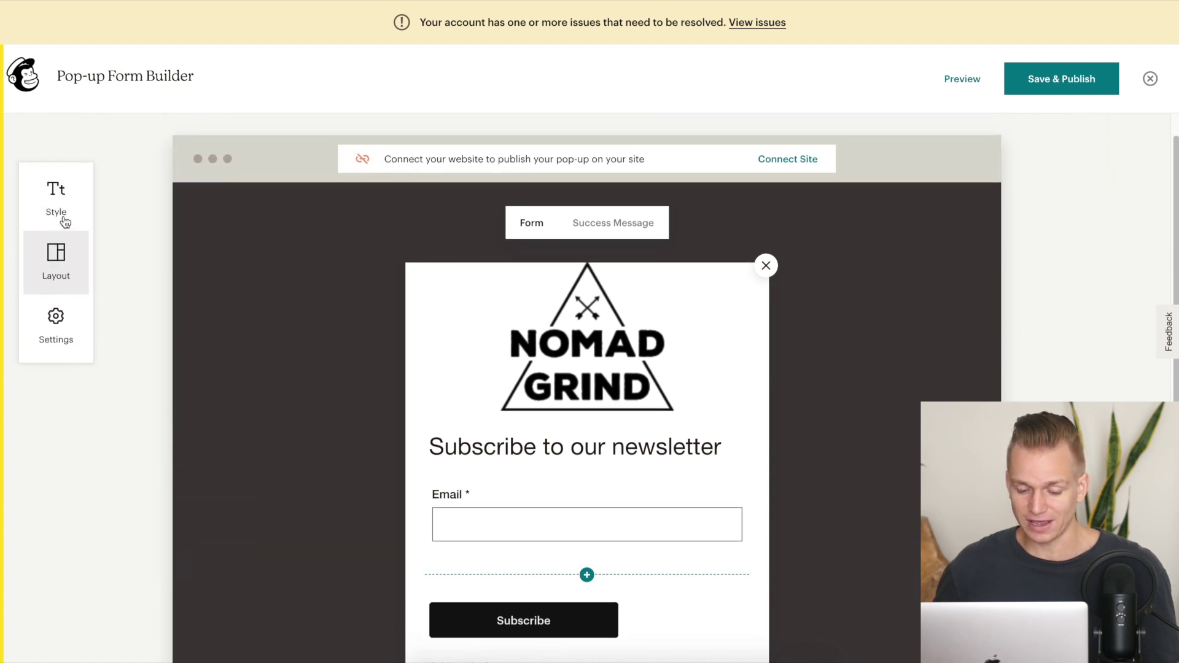
scroll(498, 349, down, 1)
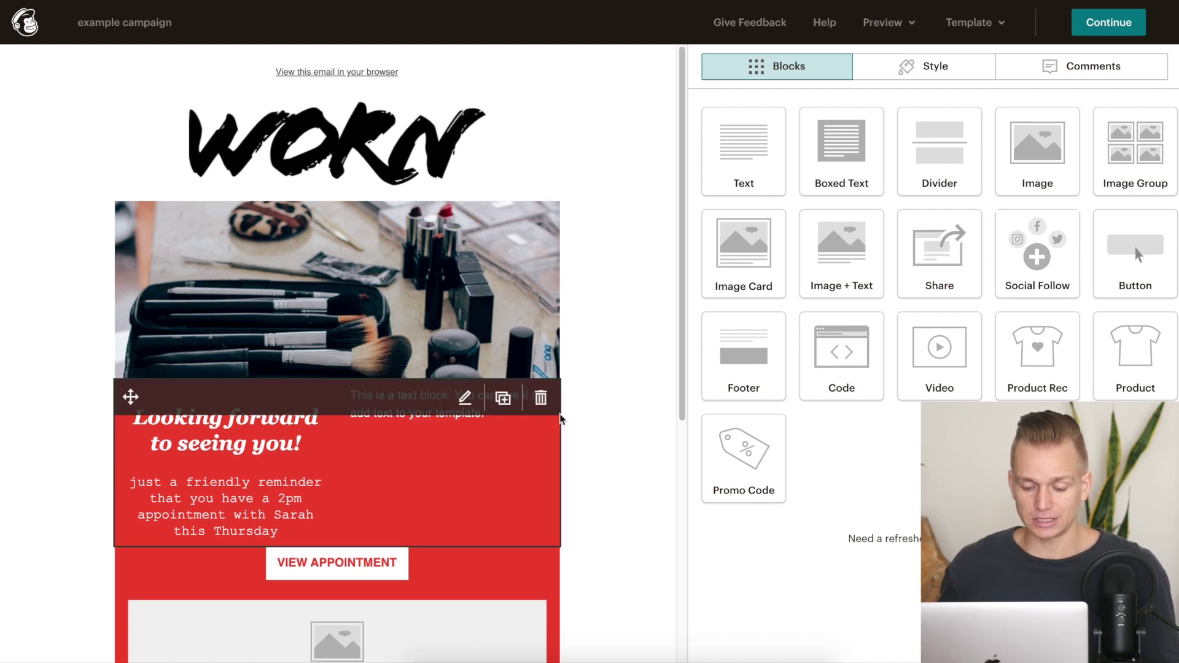
- Look over the example campaign email from its header logo to the footer, along with the available content blocks
scroll(610, 307, down, 7)
scroll(610, 307, up, 3)
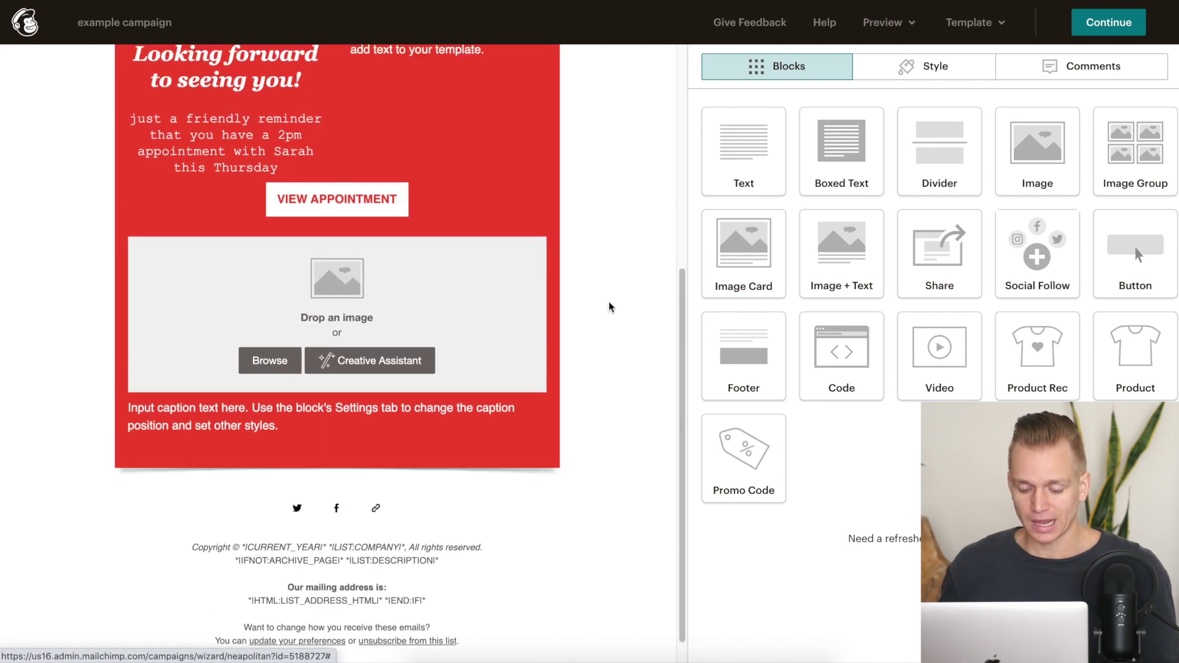
scroll(609, 307, up, 4)
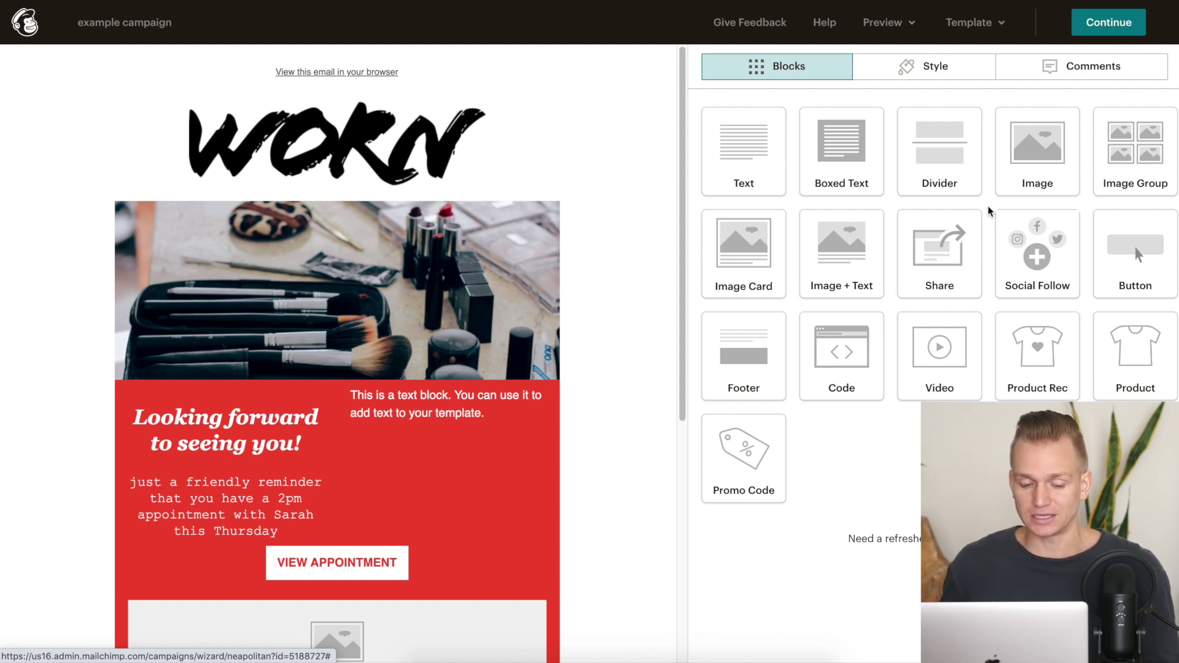
scroll(613, 176, down, 2)
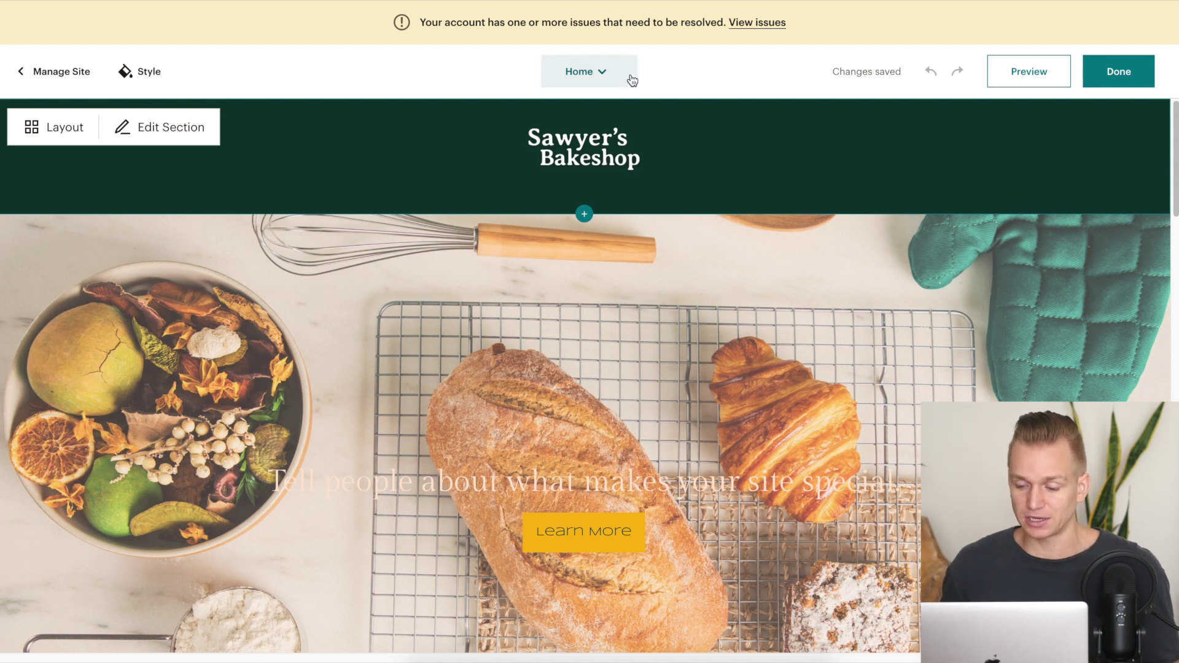
- Check the website's page list and the intro section's background image options, close them, and look over the Home page
click(607, 80)
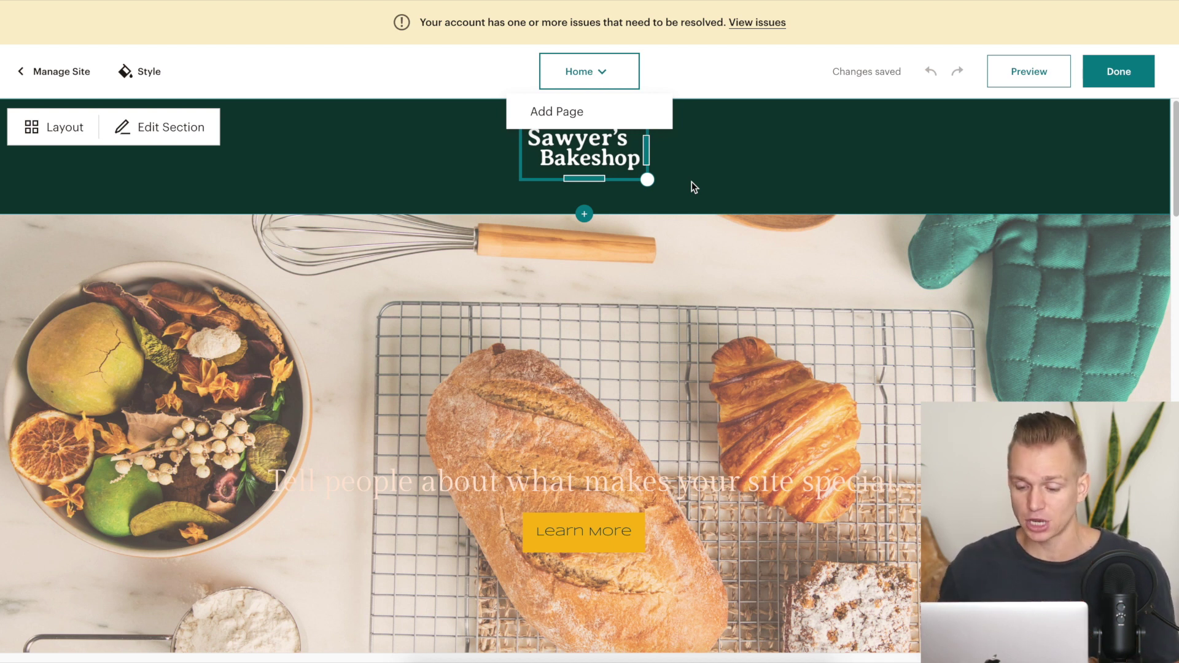
click(788, 251)
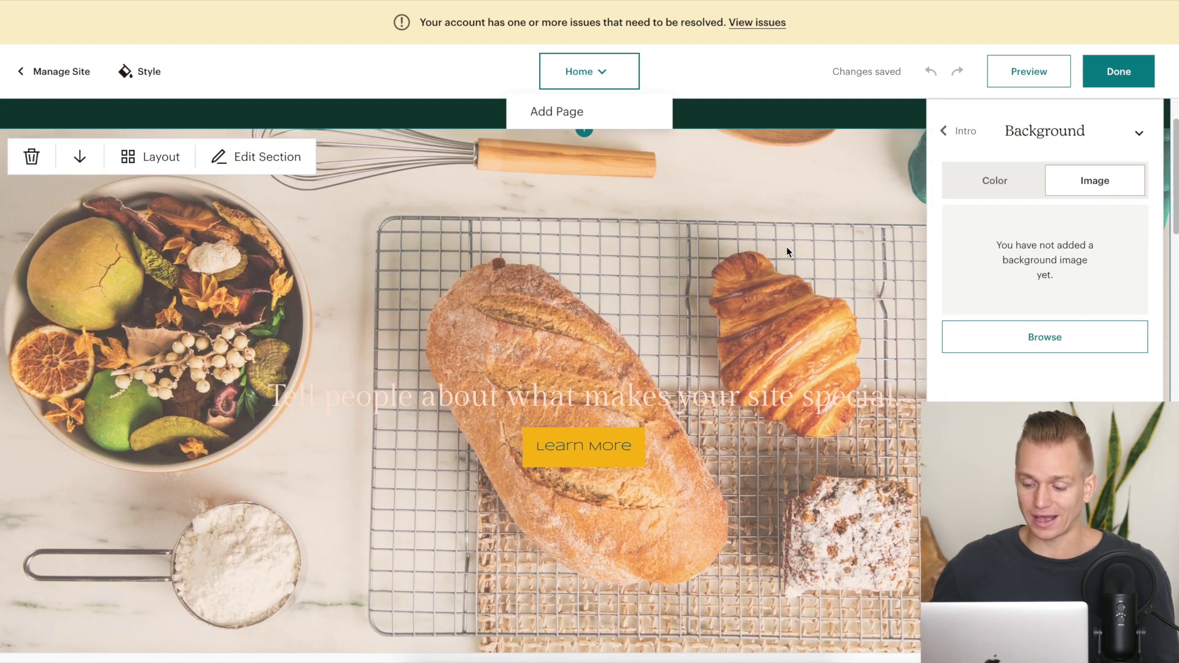
scroll(757, 209, up, 2)
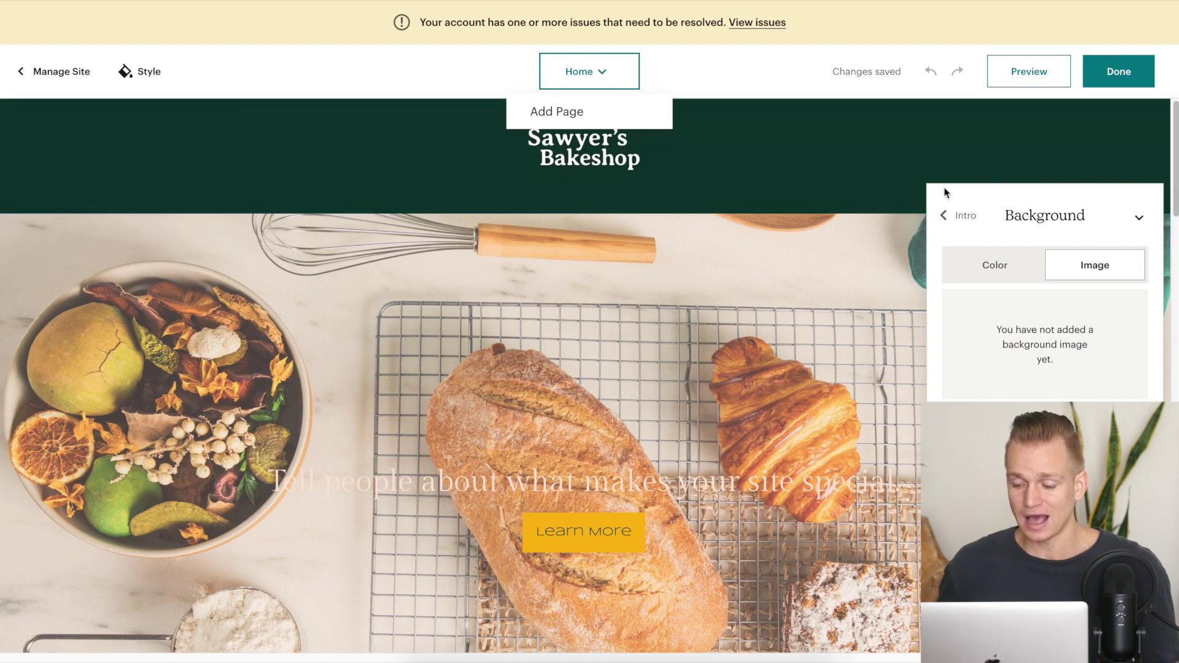
click(1139, 219)
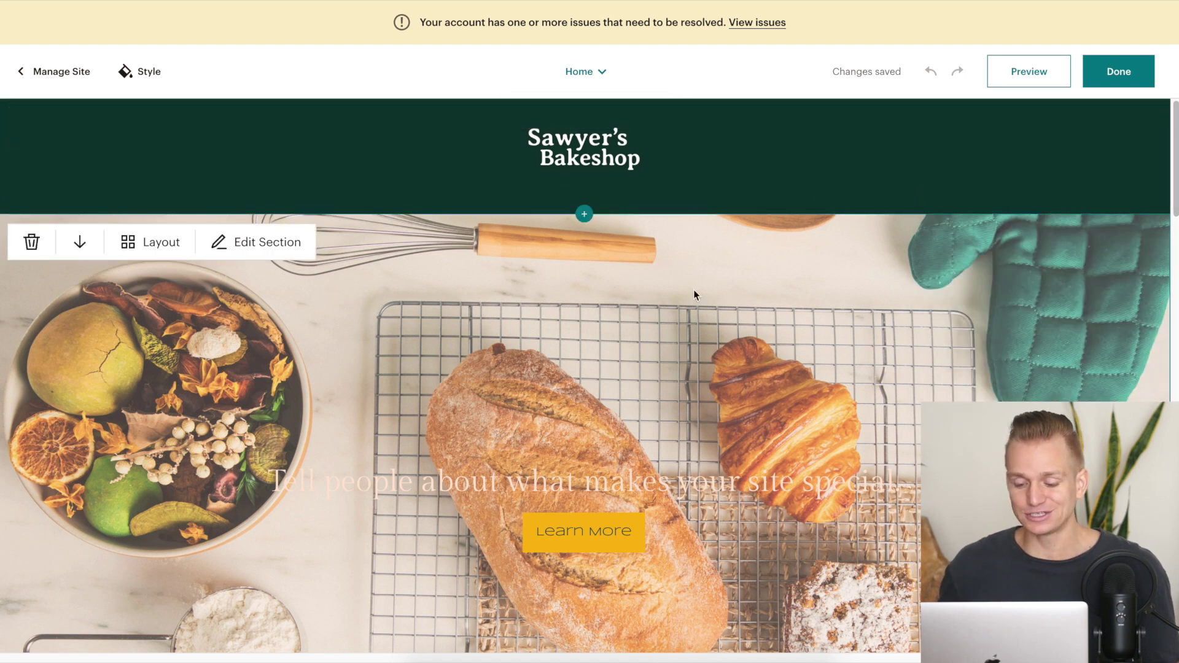
scroll(694, 289, down, 1)
scroll(694, 290, up, 1)
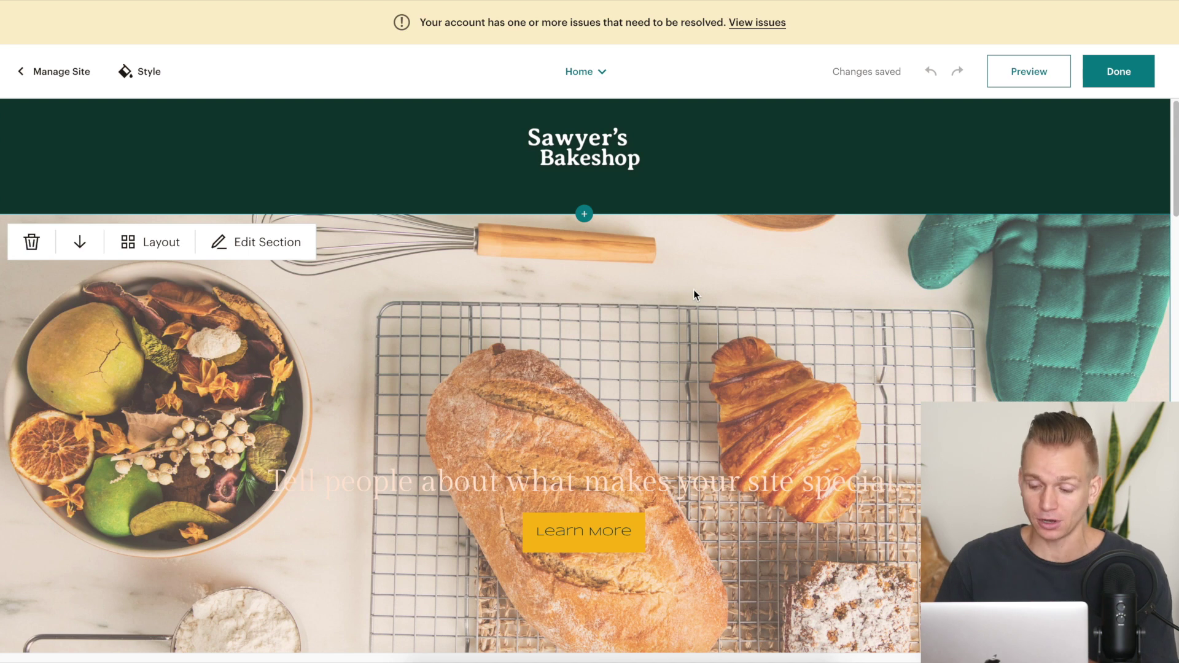
- Look over the Home page from the intro image down to the Contact Us section and footer
scroll(694, 289, down, 10)
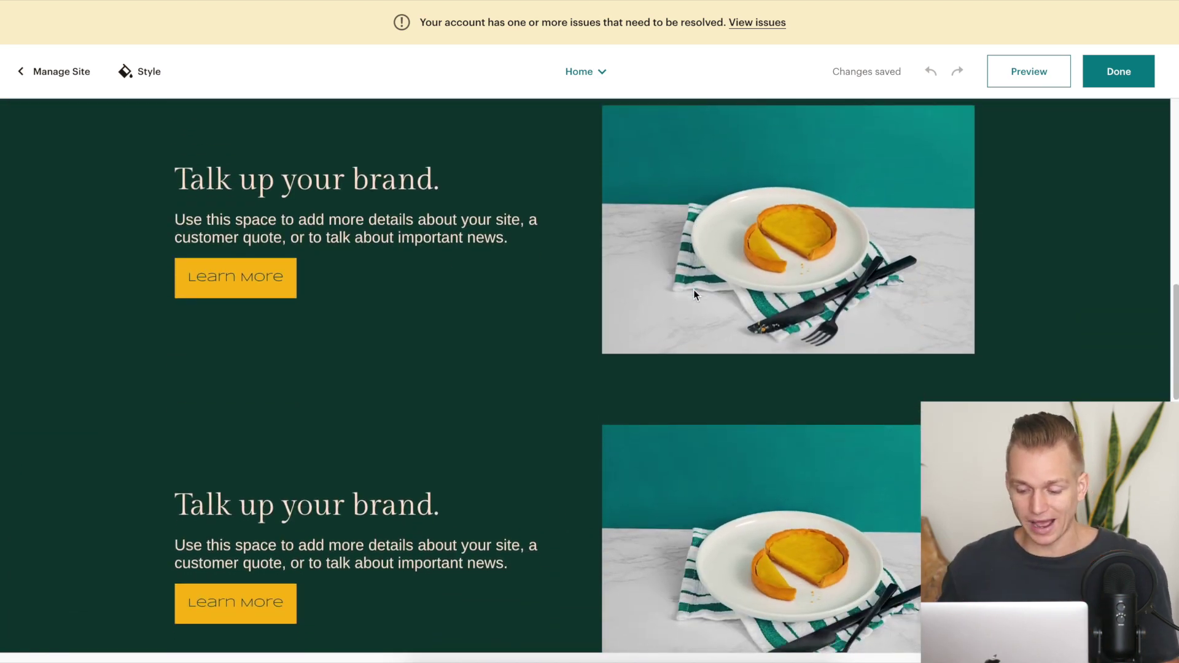
scroll(694, 289, down, 10)
scroll(694, 289, down, 8)
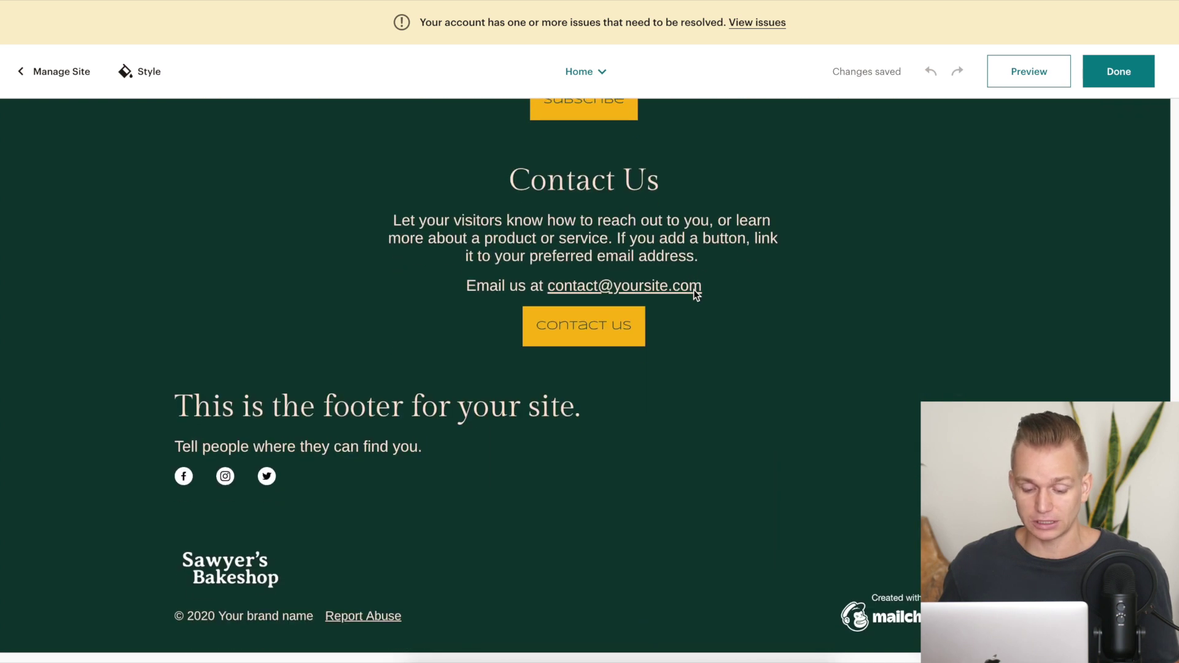
scroll(694, 289, up, 9)
scroll(694, 289, up, 12)
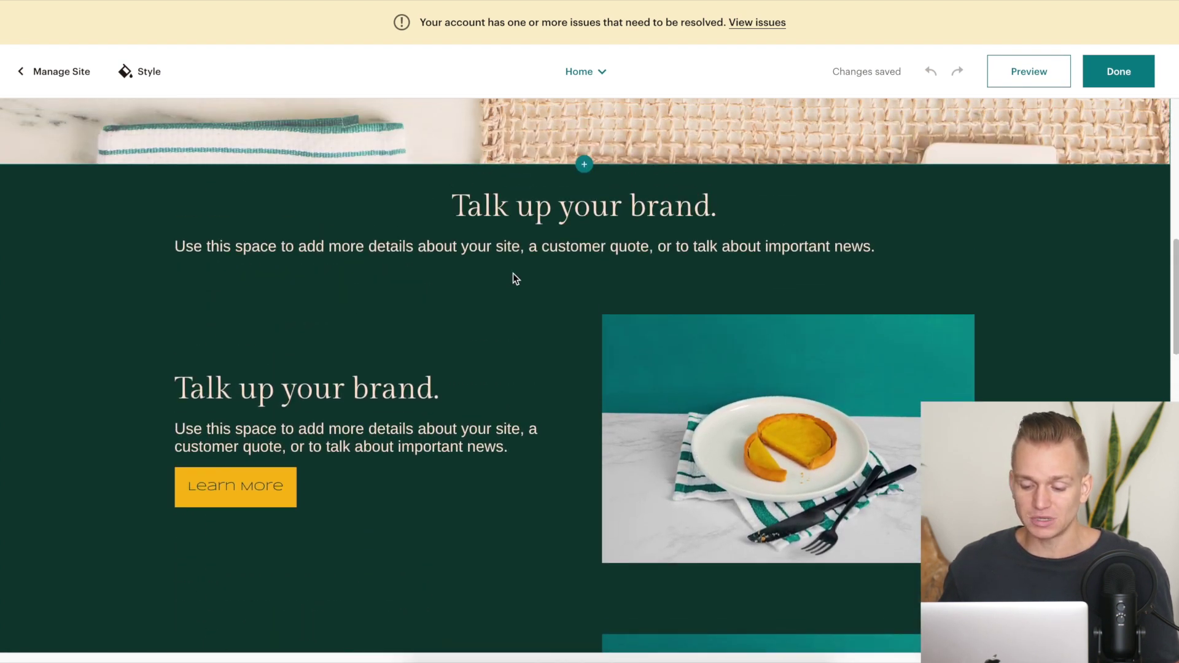
- Check the layout and background options of the first Text & Image section and close them without changing anything
mouse_move(463, 311)
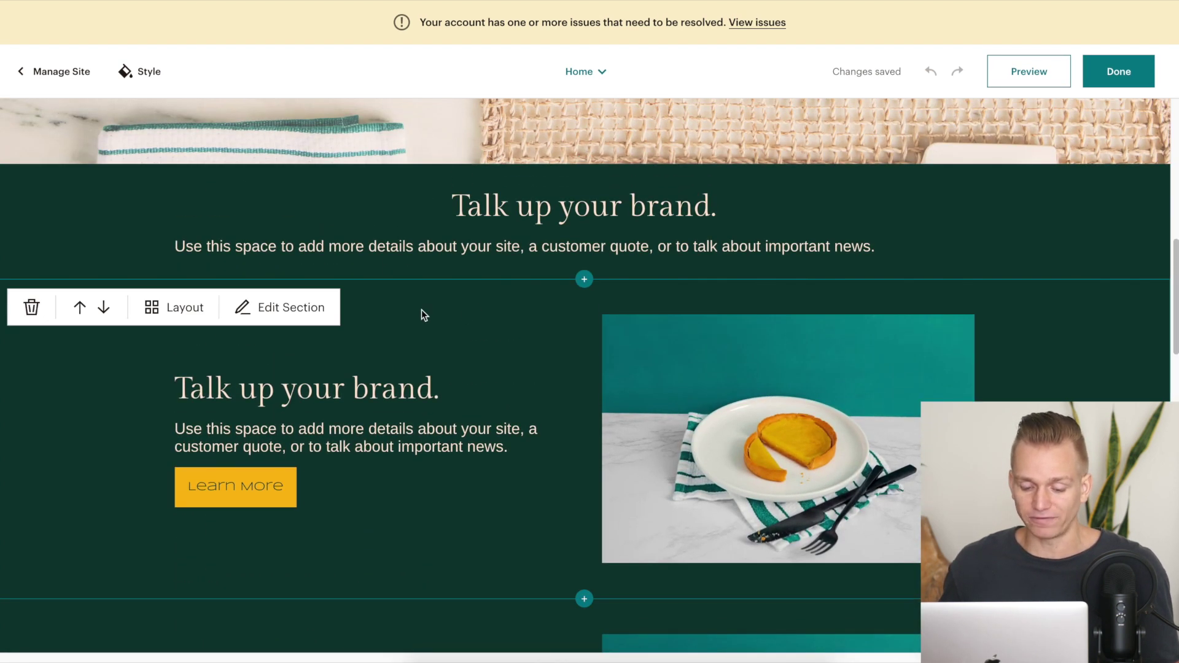
scroll(399, 308, down, 2)
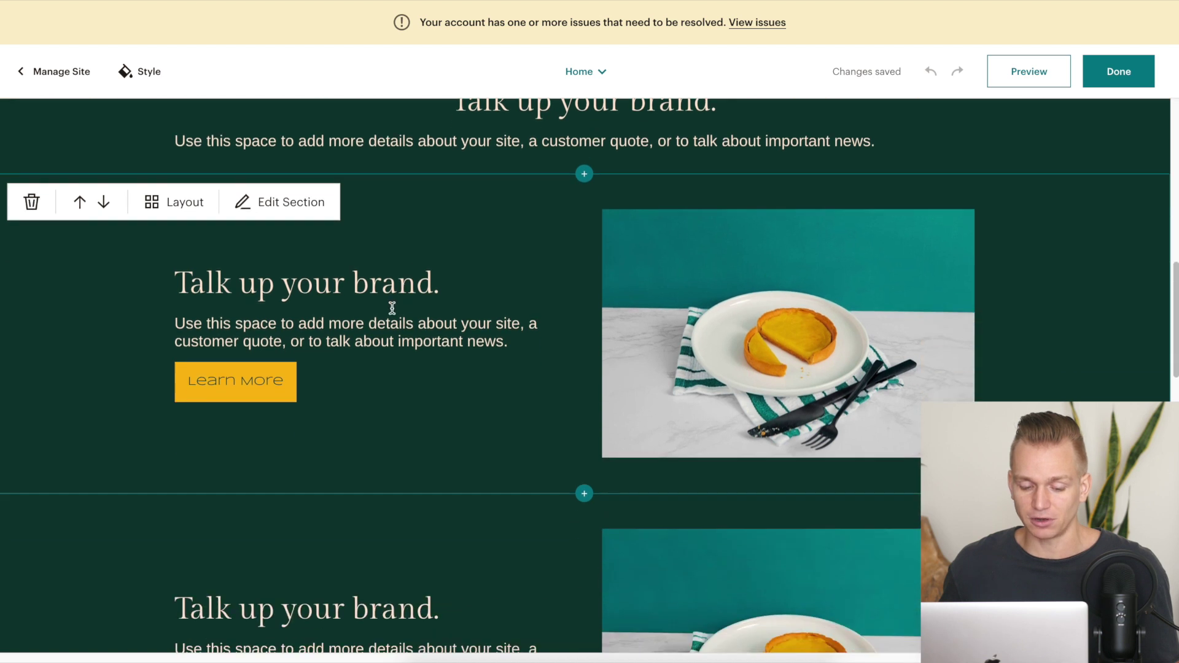
click(185, 203)
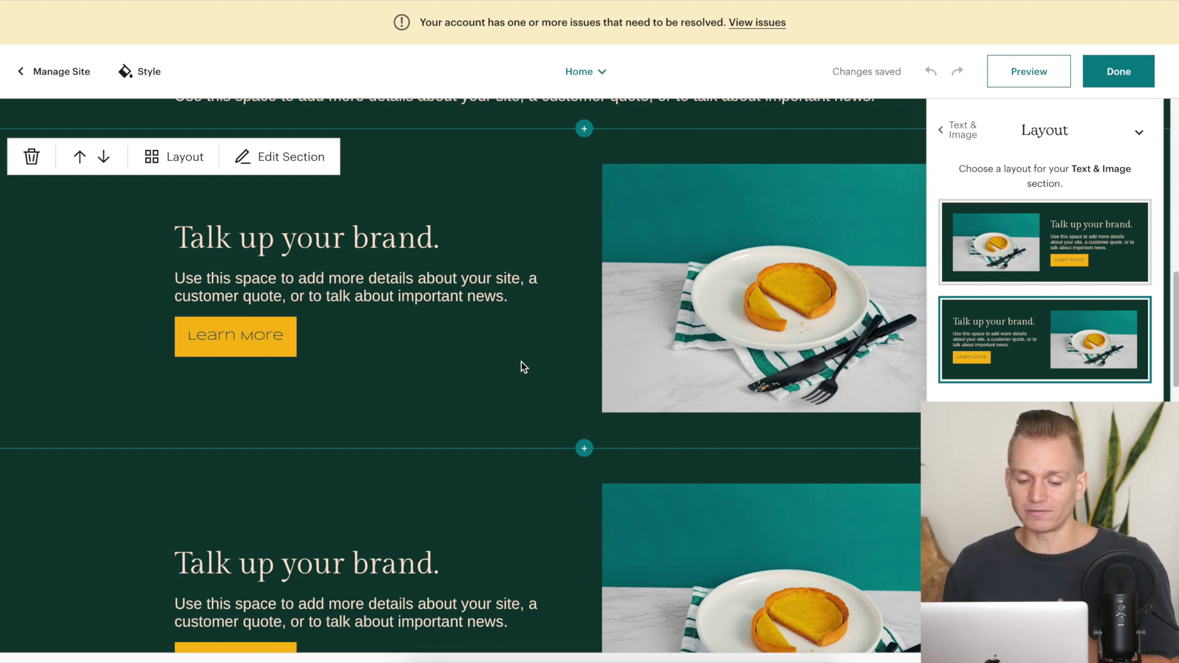
click(946, 132)
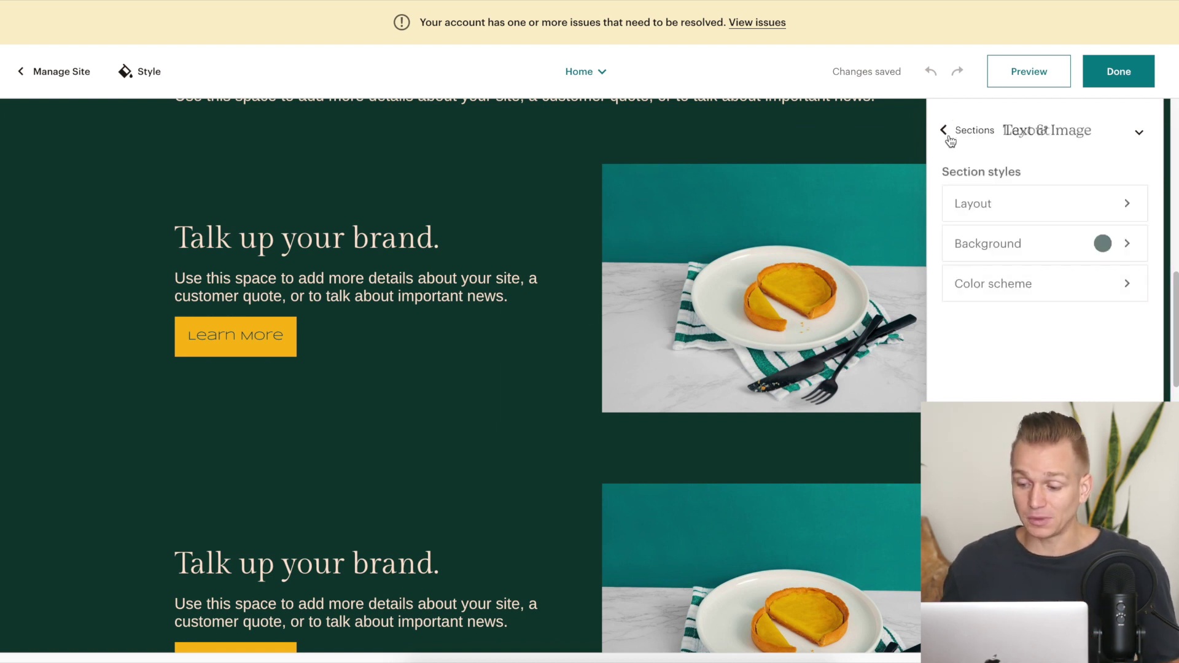
click(947, 133)
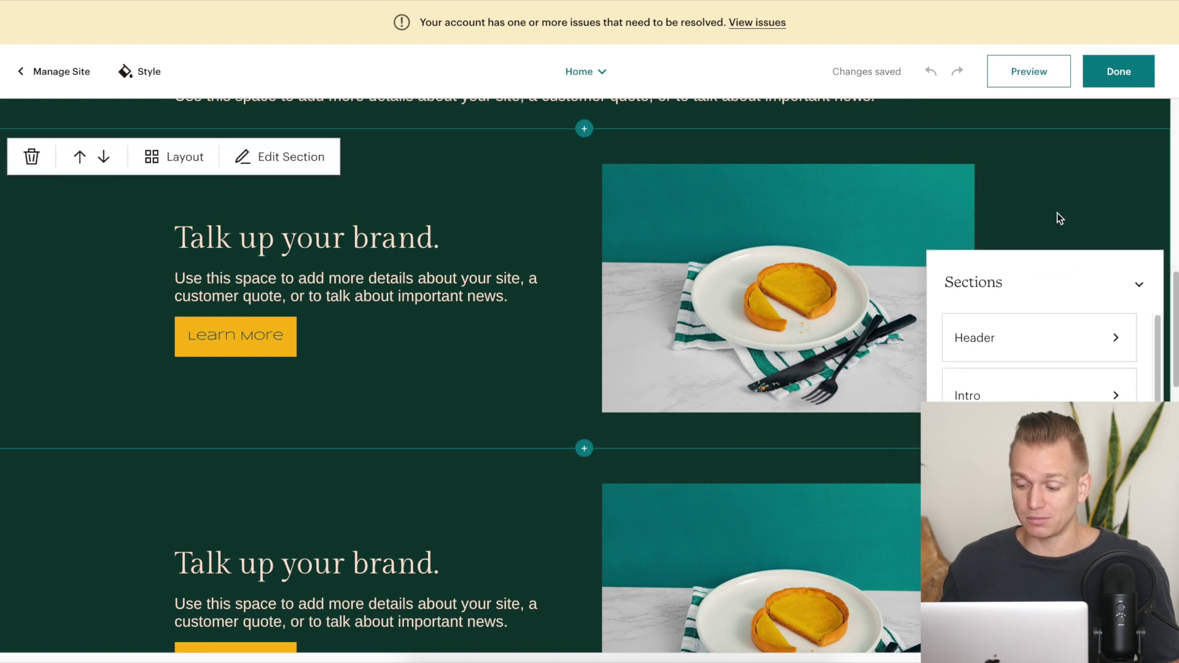
click(1056, 212)
click(956, 134)
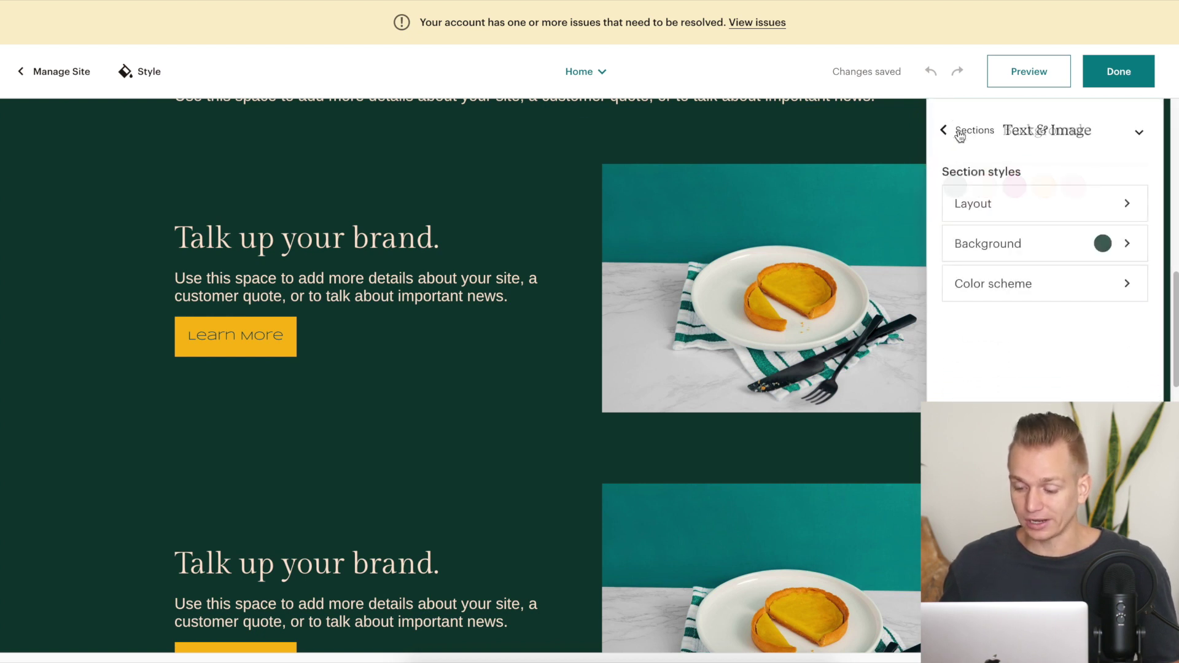
click(1138, 135)
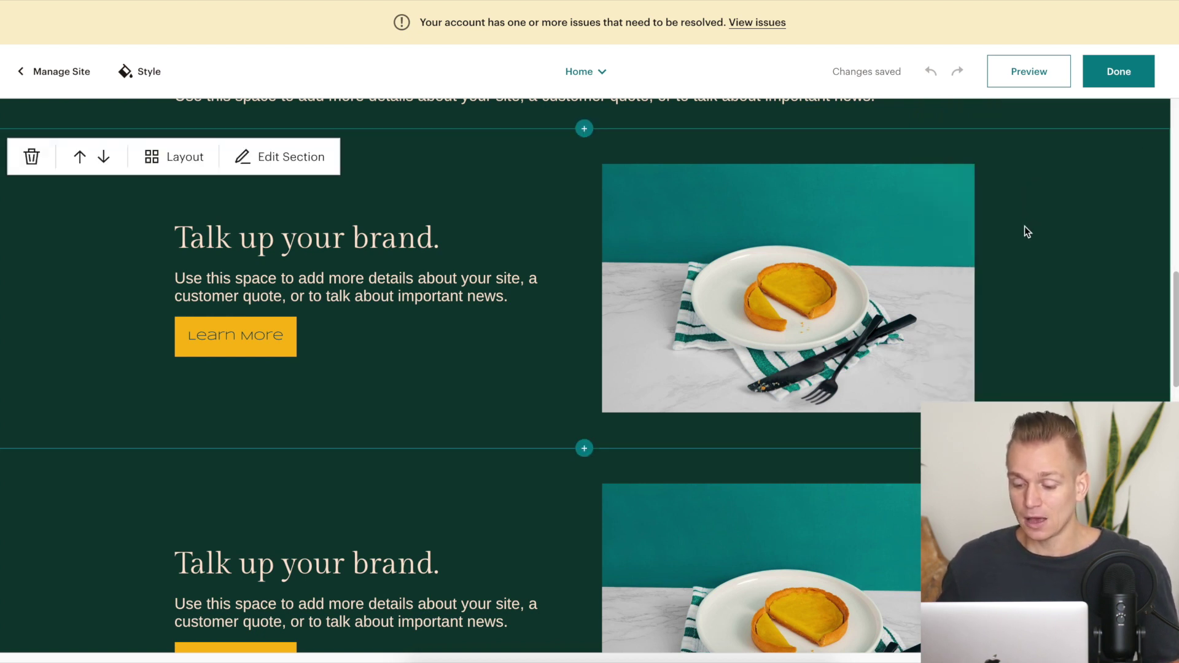
- Look back over the Home page's header, intro image and "Talk up your brand." sections
scroll(1024, 228, up, 3)
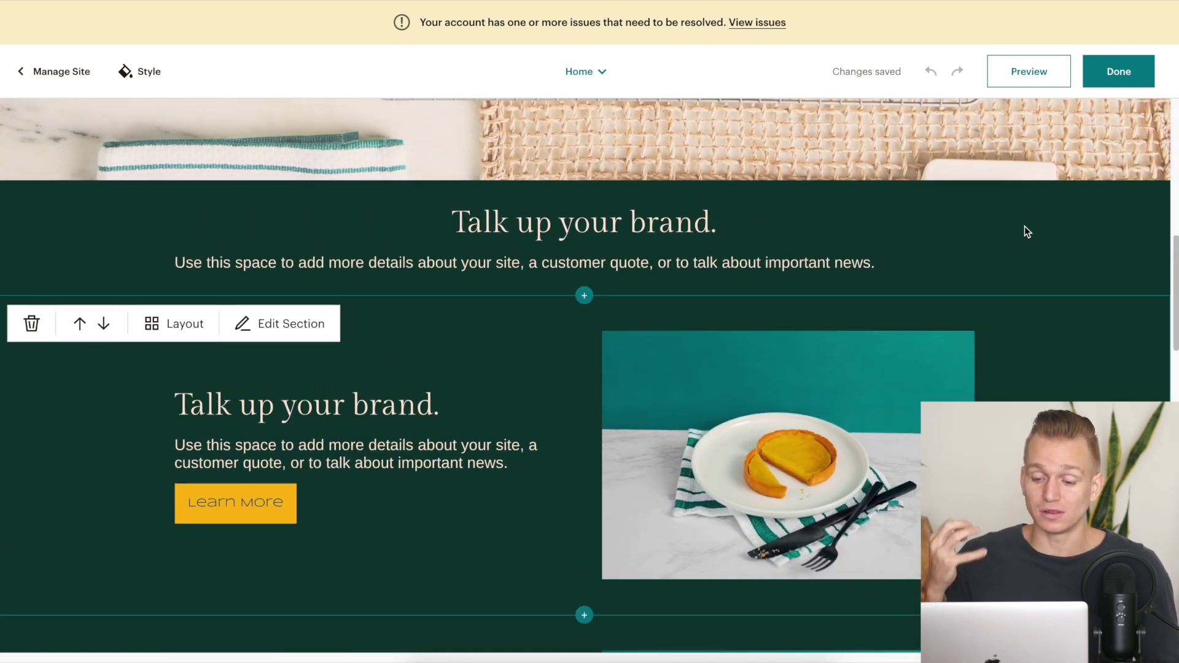
scroll(1024, 230, up, 8)
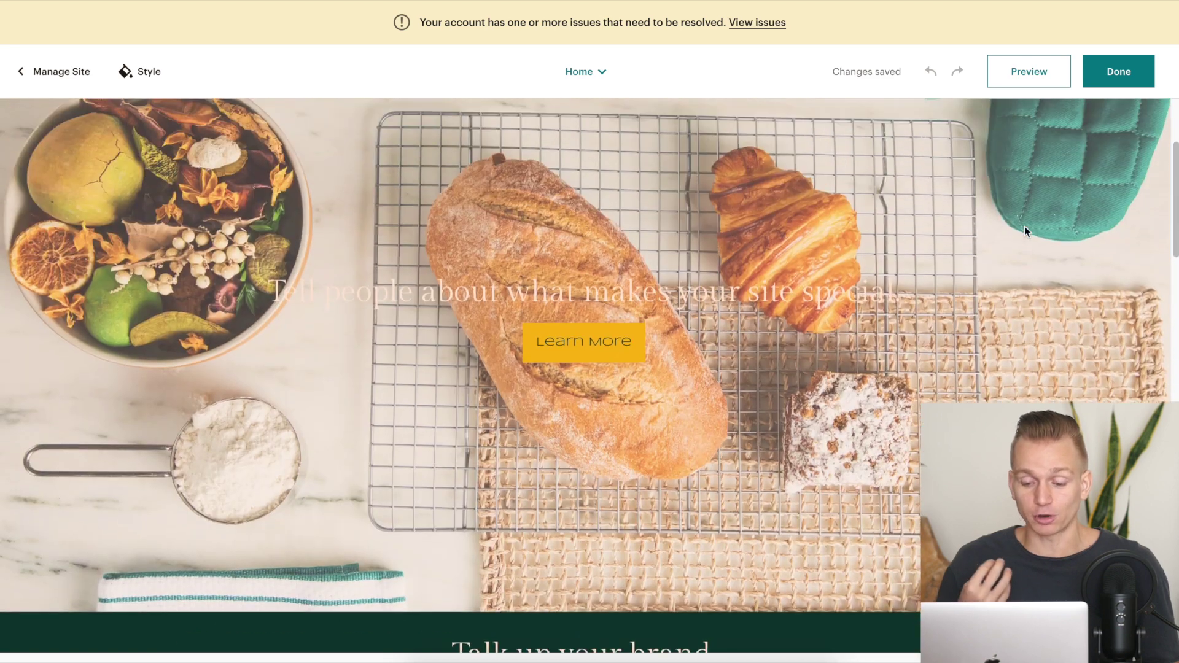
scroll(1024, 228, up, 3)
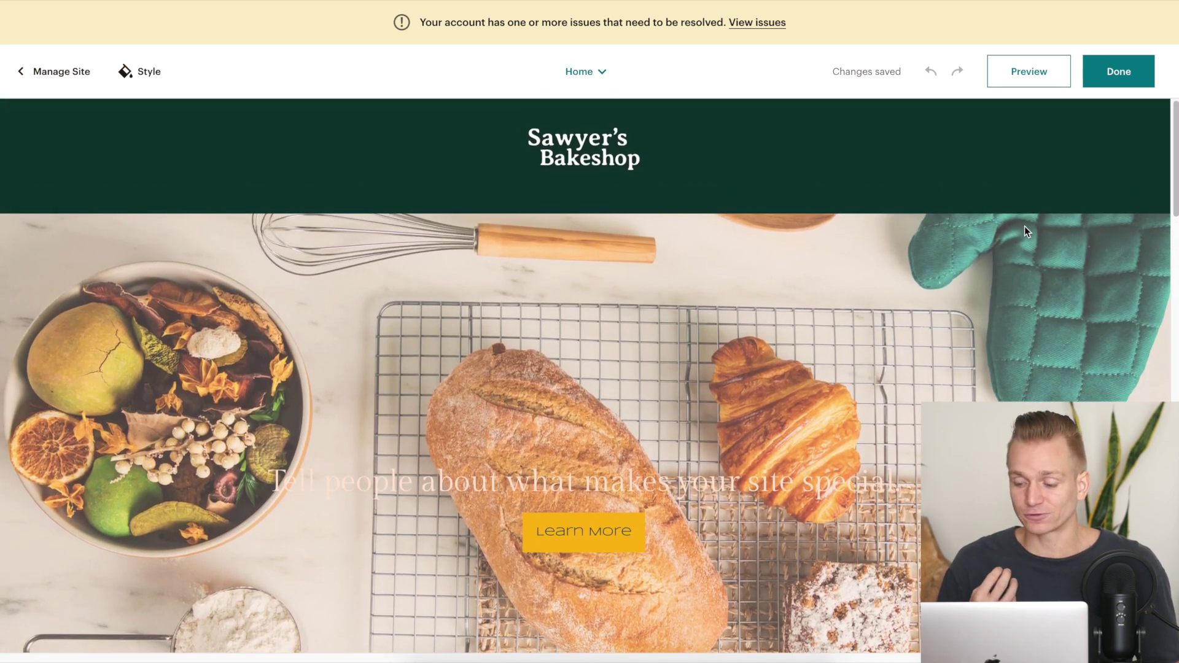
scroll(1024, 226, down, 10)
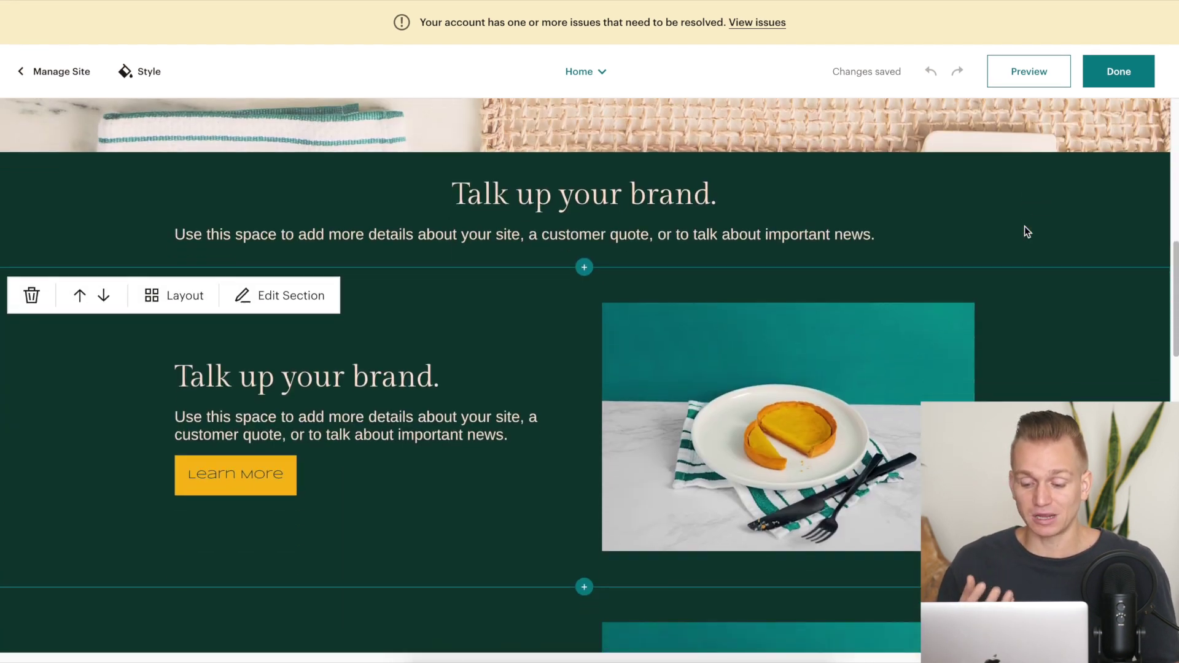
scroll(1025, 231, down, 1)
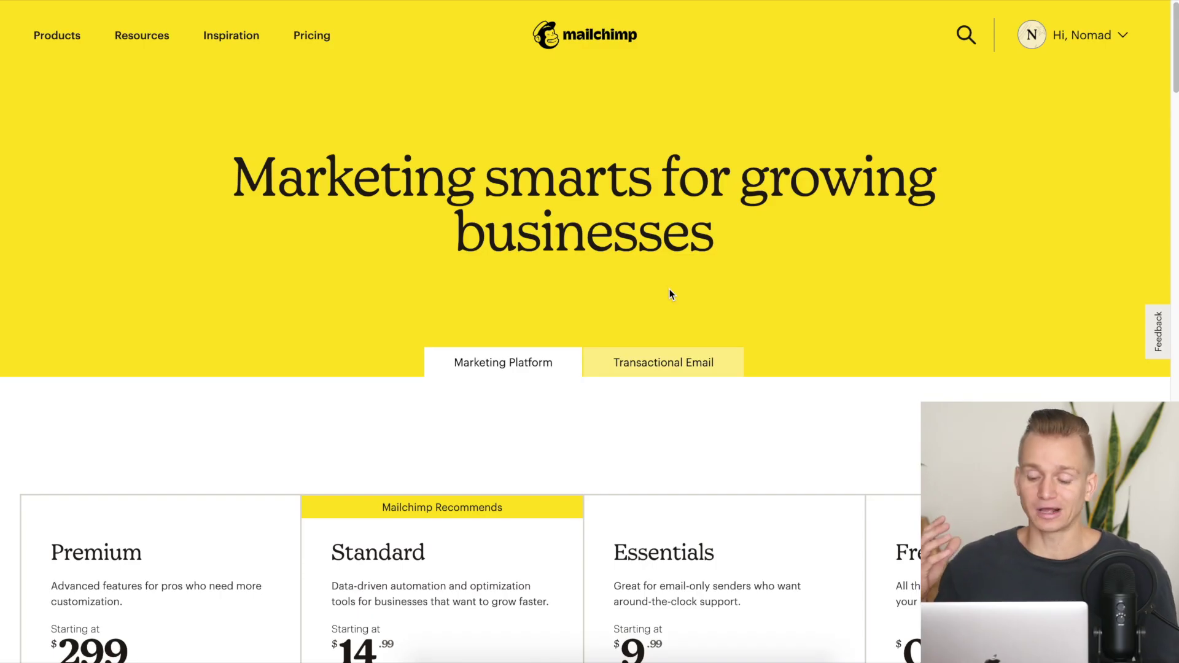
- Examine the Free plan on the pricing page, including its price, contact limit and included features
scroll(915, 330, down, 5)
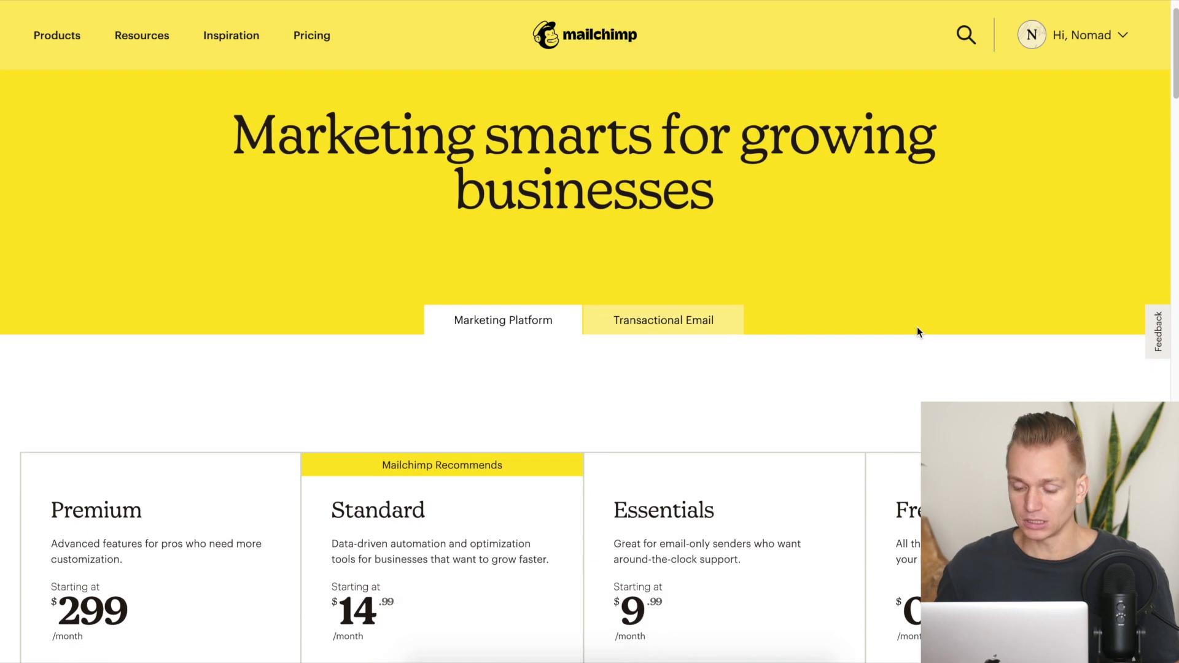
scroll(919, 331, down, 2)
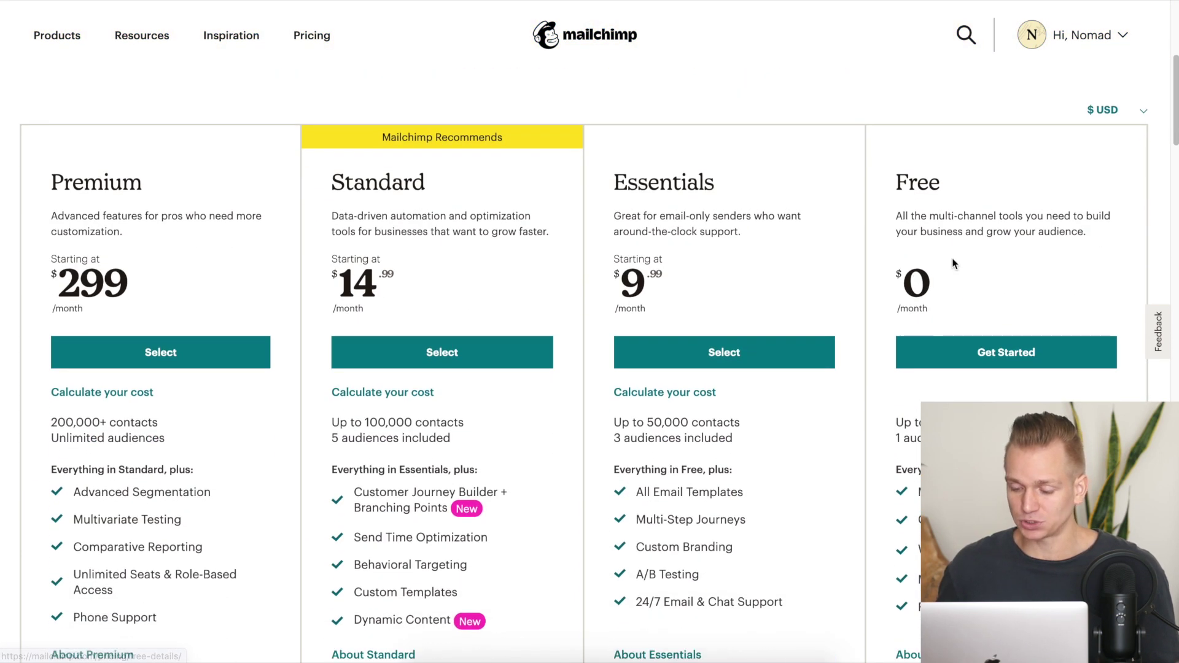
ctrl+scroll(953, 257, up, 5)
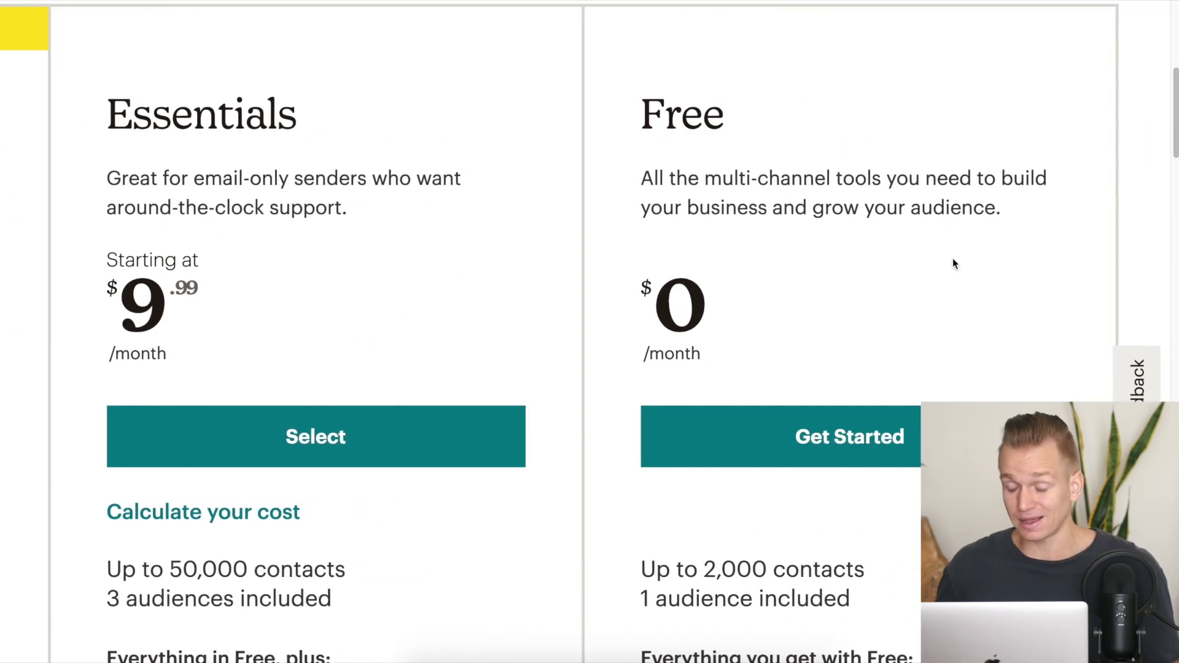
scroll(953, 261, down, 2)
scroll(953, 263, down, 4)
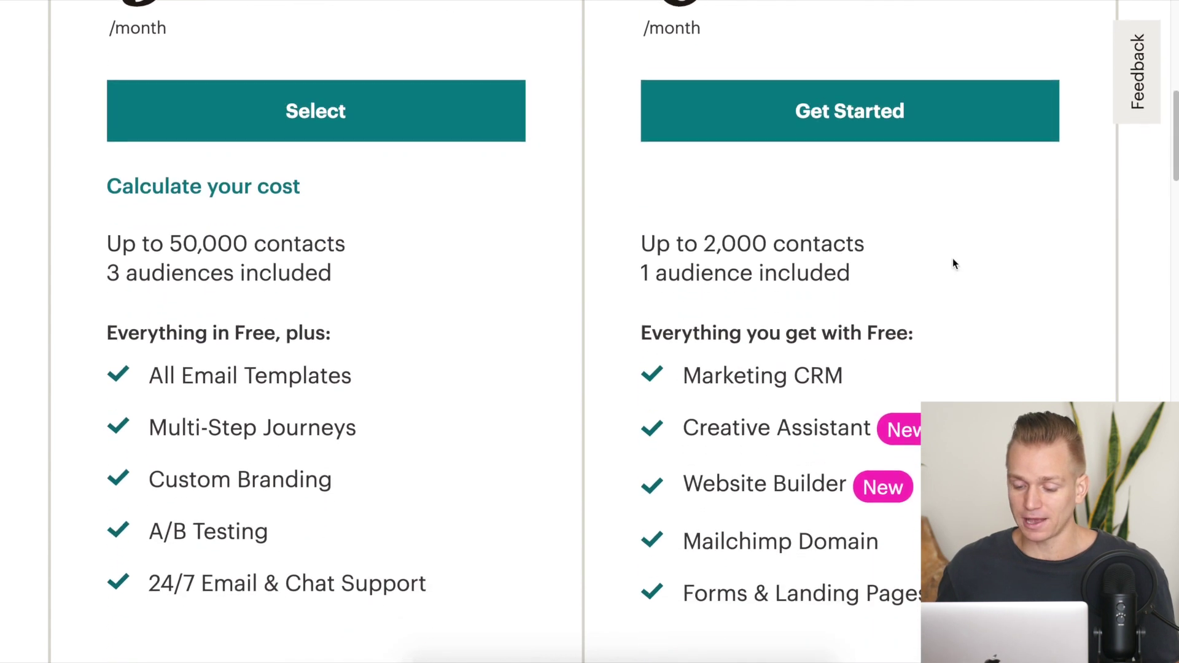
drag(707, 239, 890, 250)
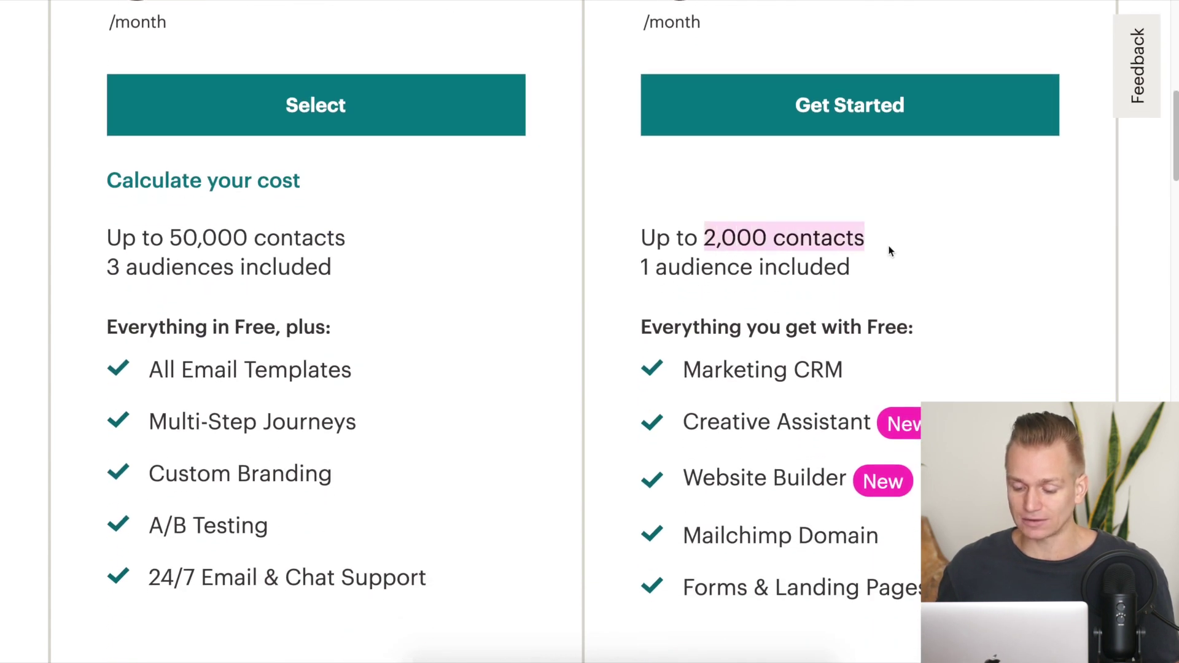
click(890, 250)
- Compare the prices, contact limits and audience allowances of the Standard, Essentials and Free plans
key(super+minus)
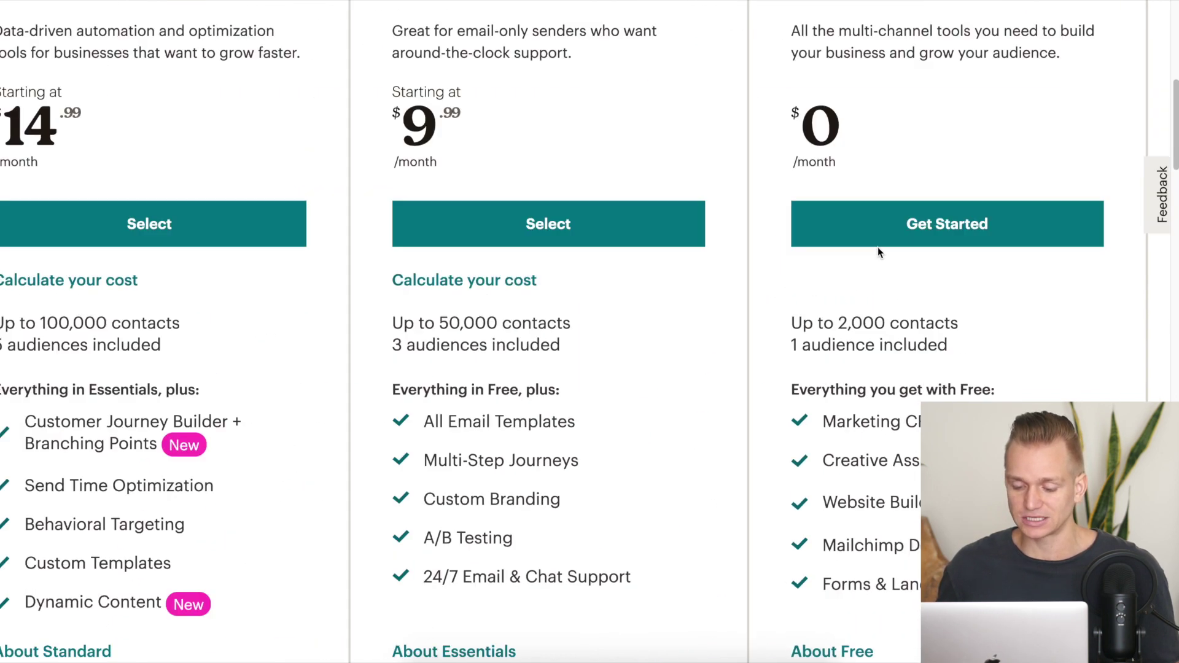
key(super+minus)
scroll(879, 251, down, 2)
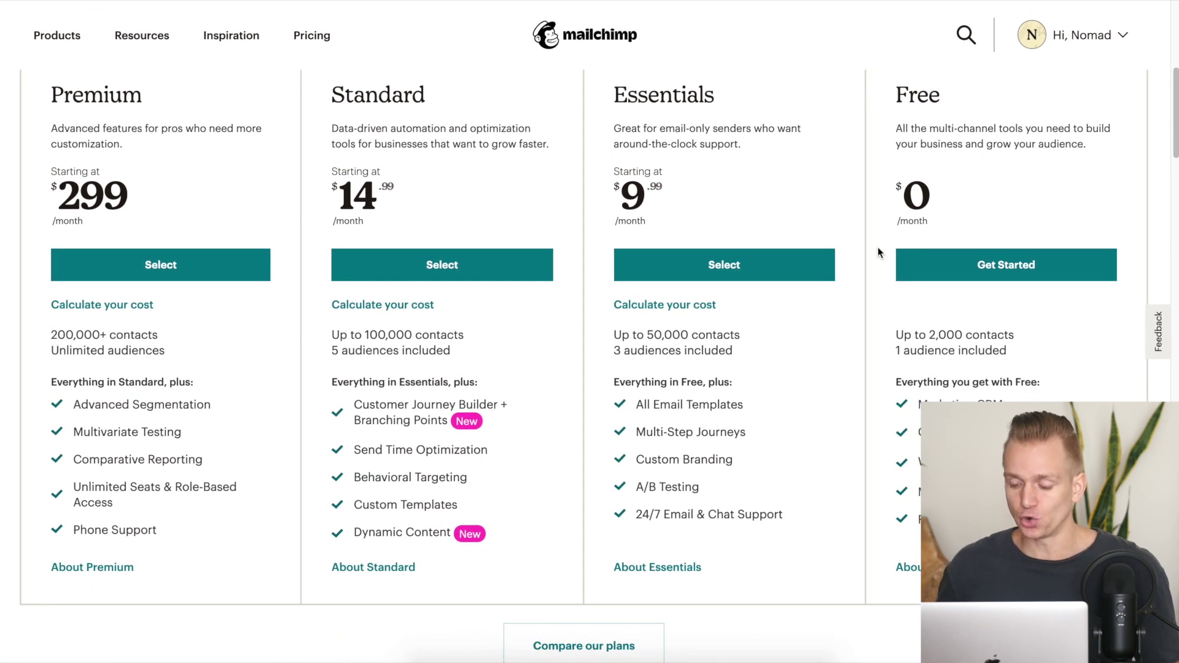
scroll(1001, 372, up, 3)
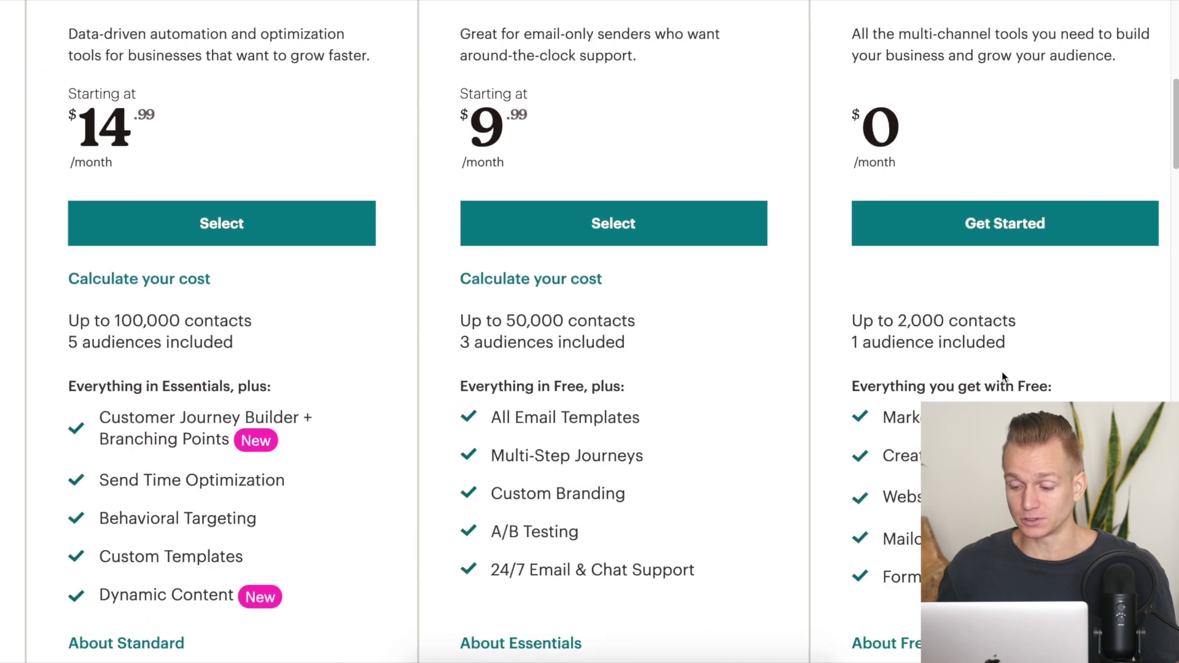
scroll(1001, 371, up, 5)
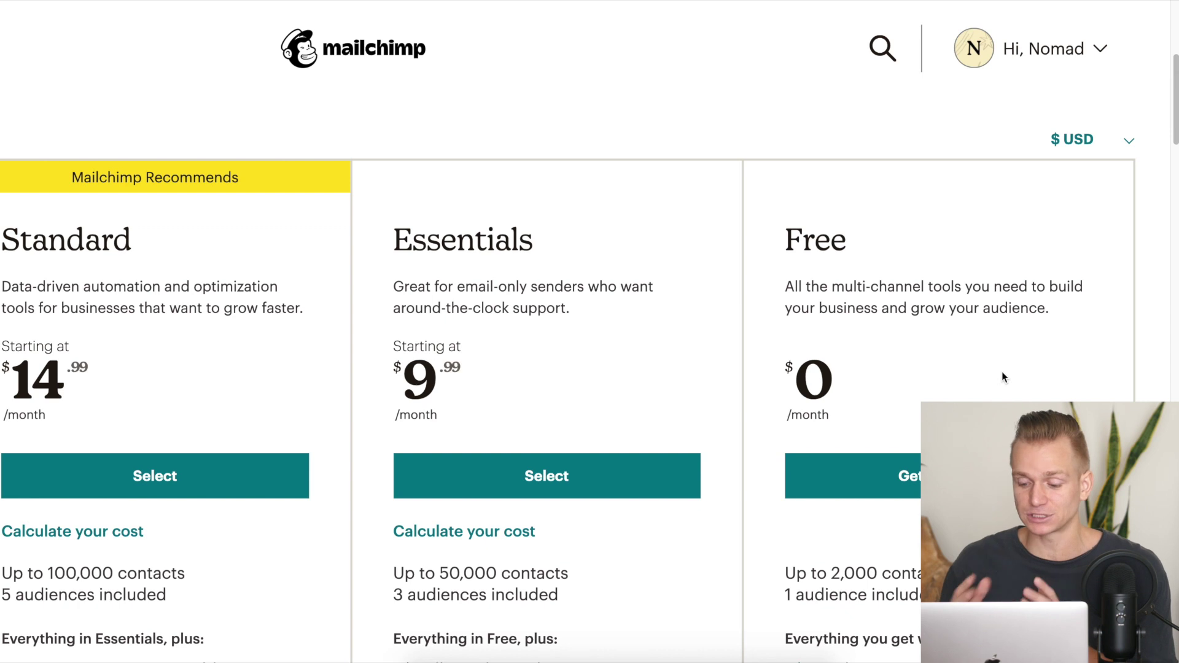
scroll(1002, 373, down, 3)
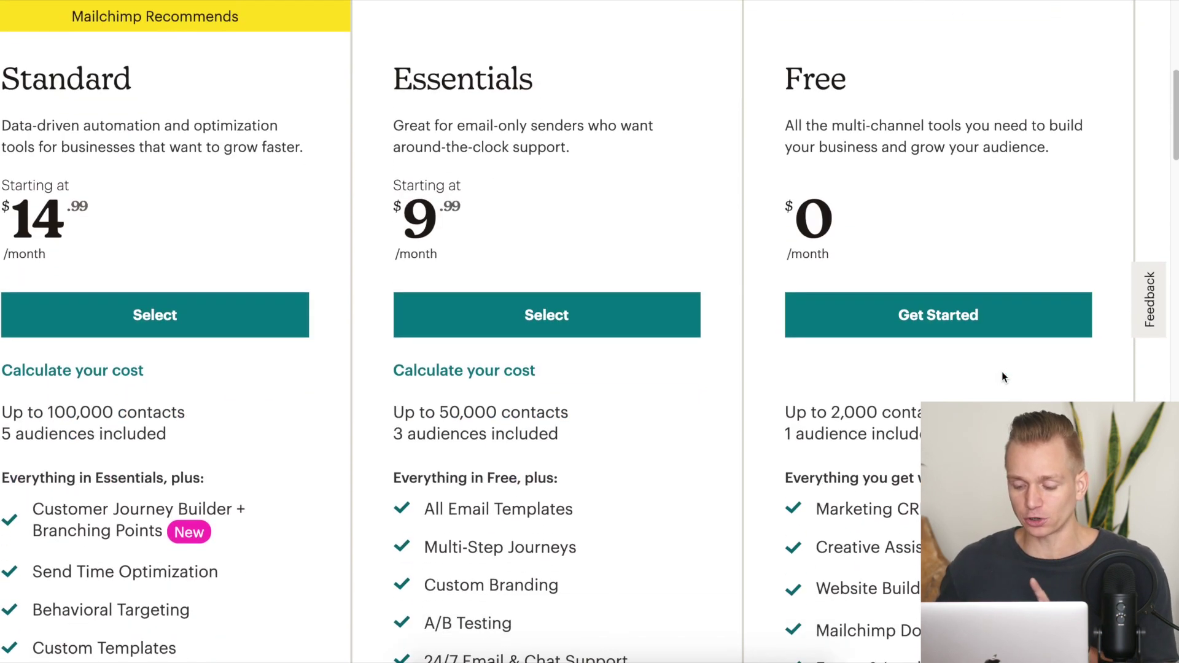
scroll(1003, 372, down, 3)
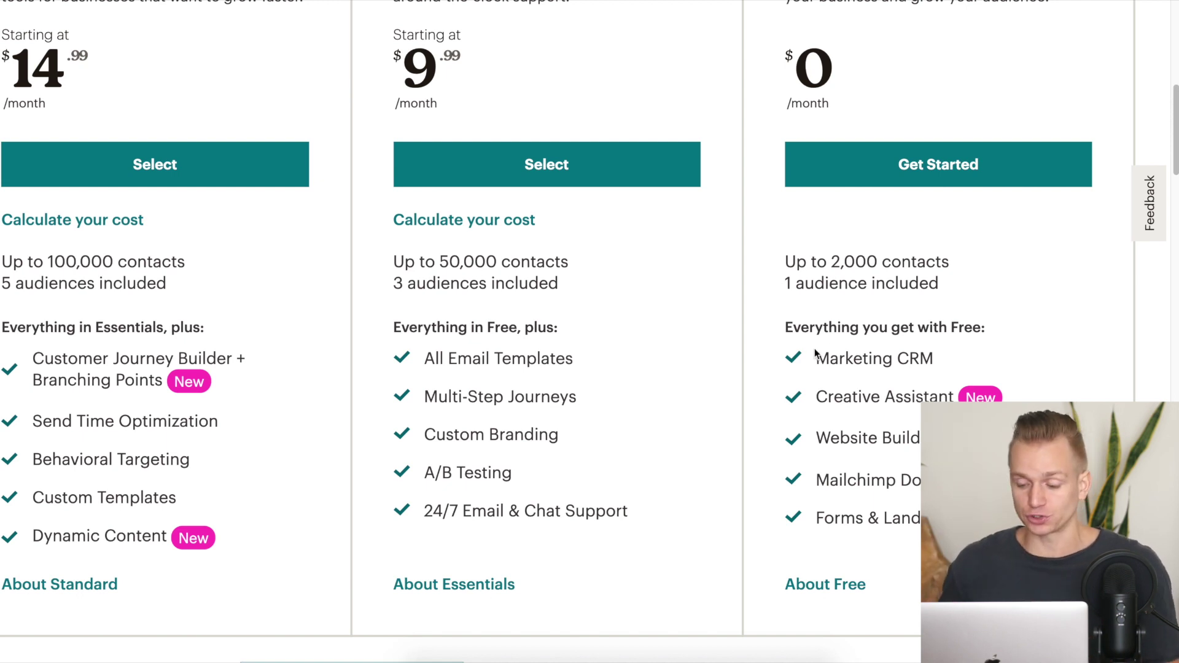
- Examine the Standard plan's price and its features, including the Customer Journey Builder and Branching Points
key(super+minus)
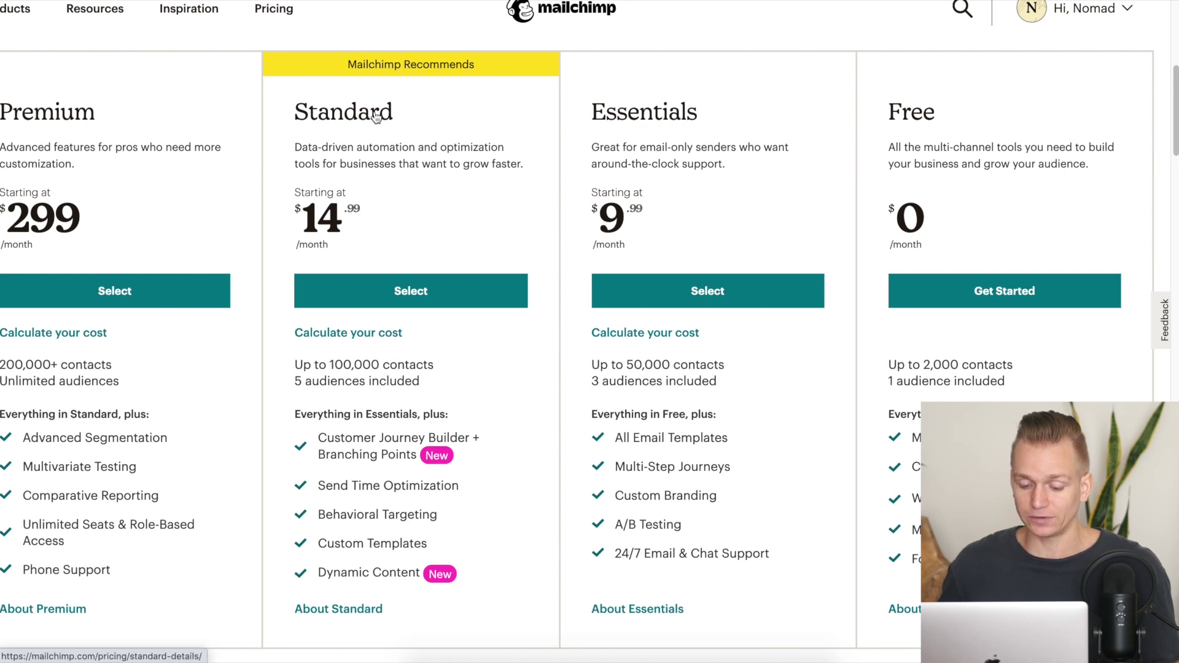
scroll(516, 158, down, 2)
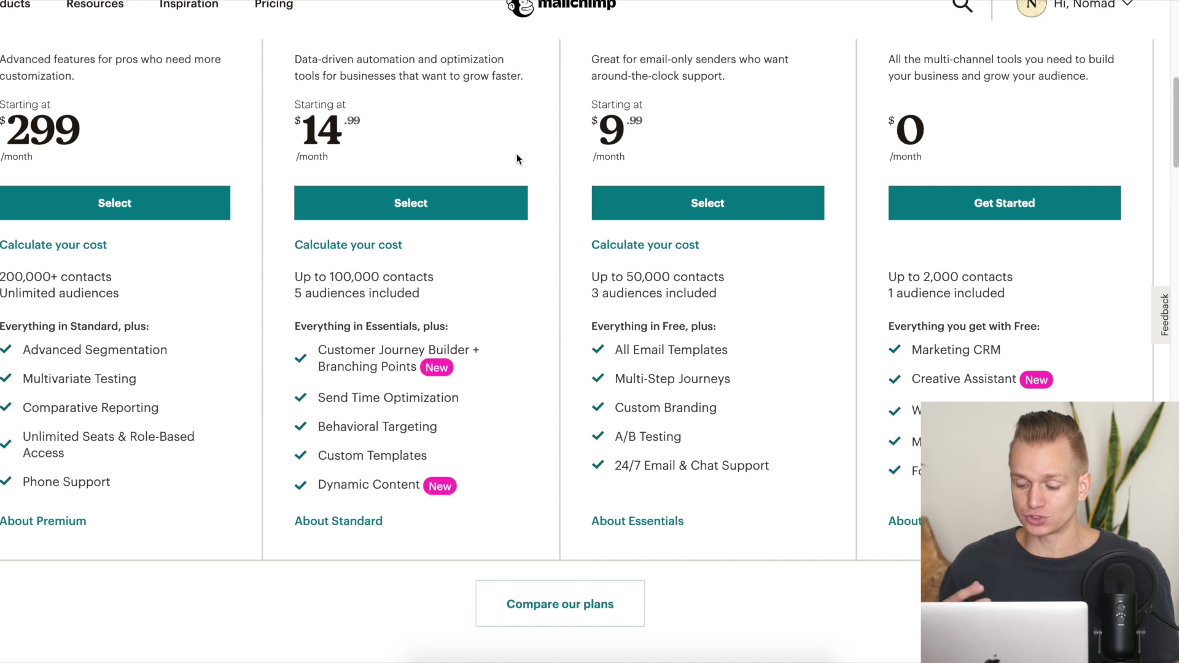
scroll(536, 274, down, 2)
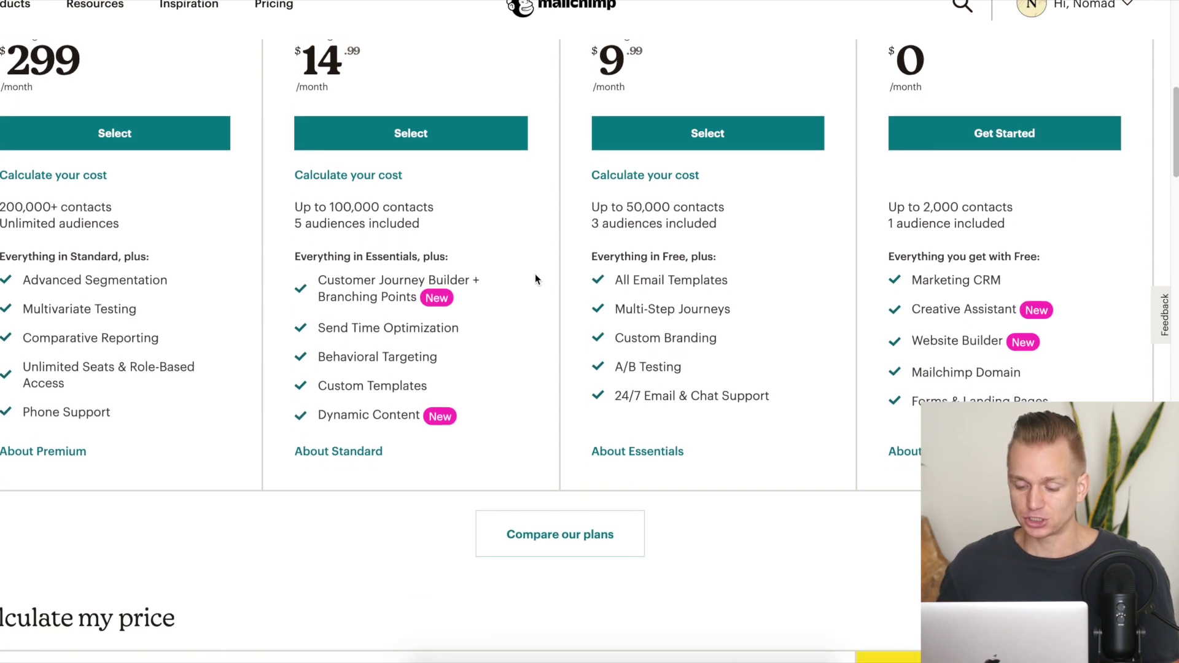
ctrl+scroll(583, 297, up, 3)
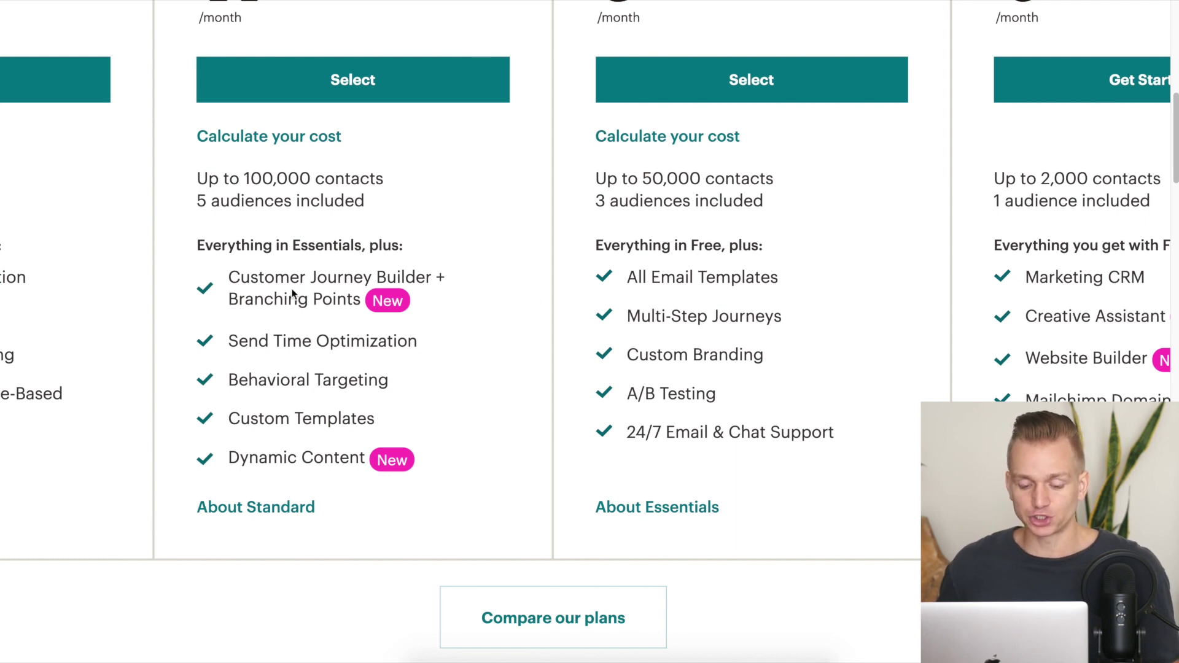
ctrl+scroll(493, 334, down, 3)
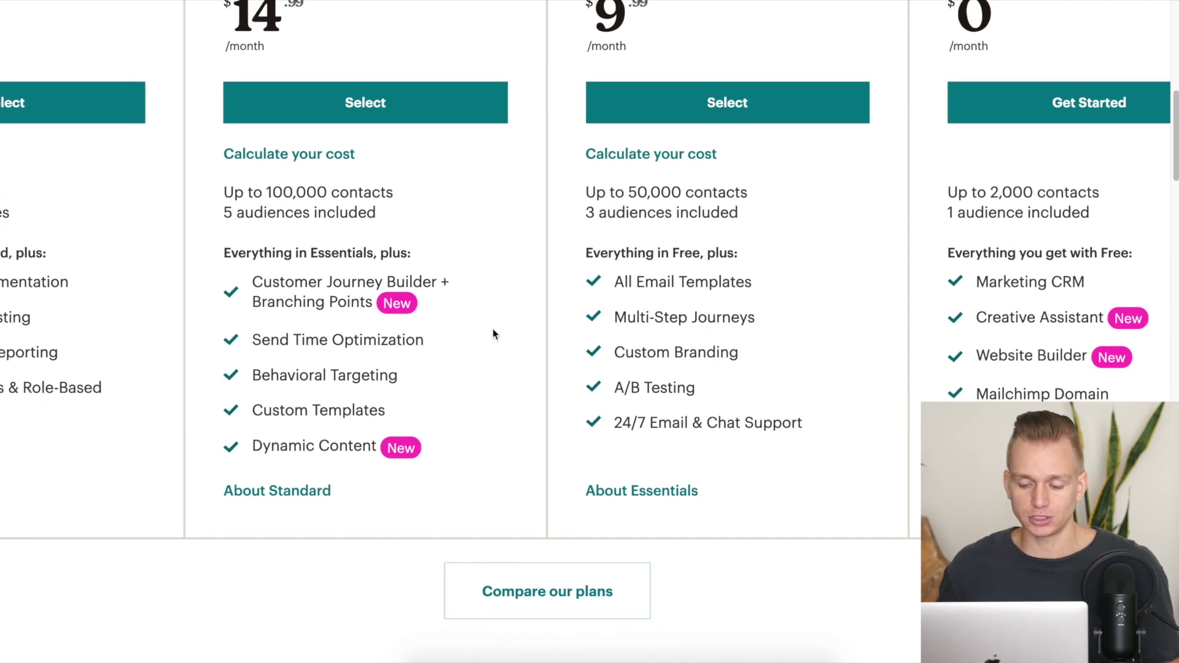
- Review the Free plan's feature list against the Essentials and Standard plans, from their prices to their included tools
scroll(493, 334, up, 3)
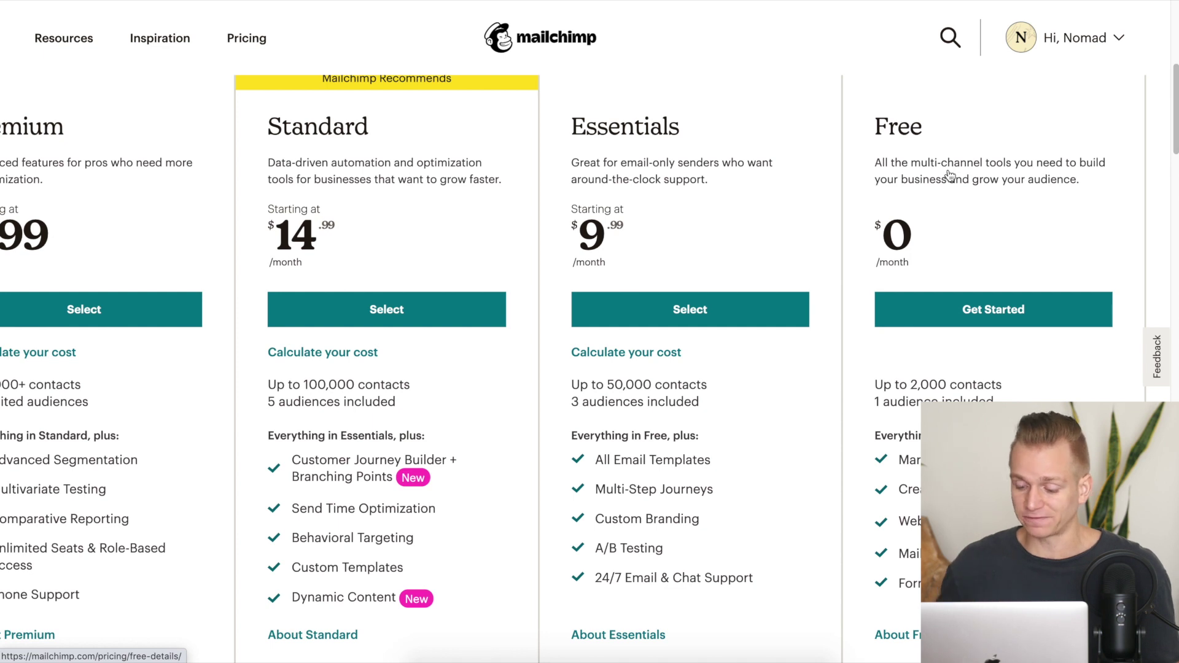
scroll(950, 175, down, 5)
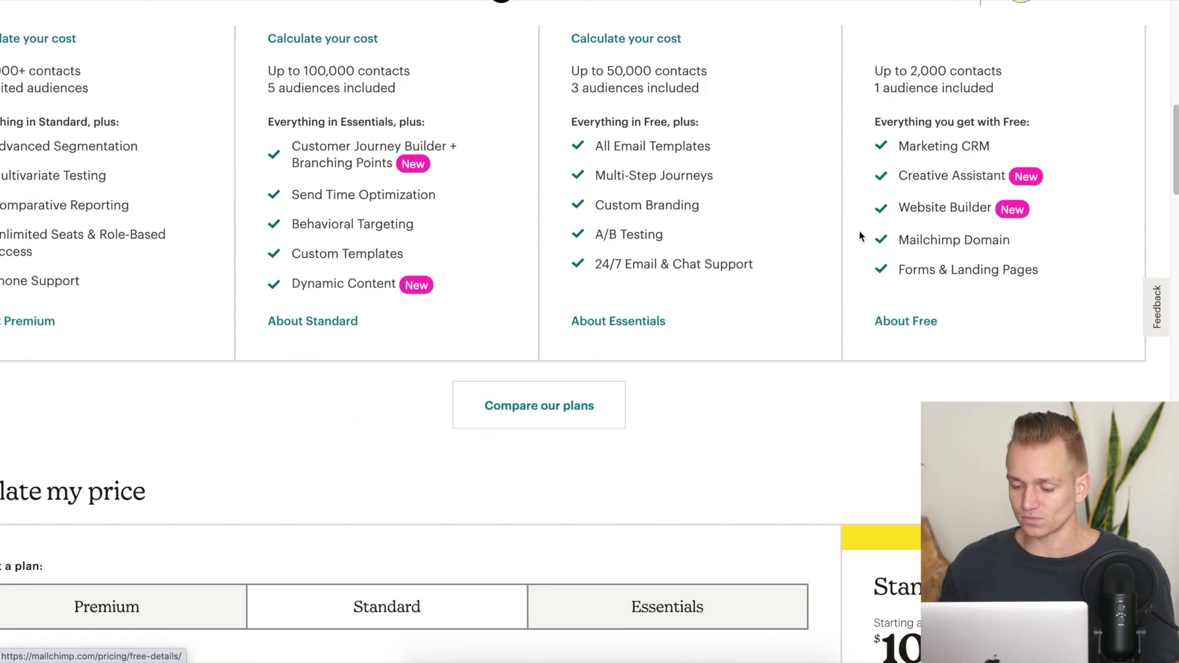
scroll(857, 238, up, 5)
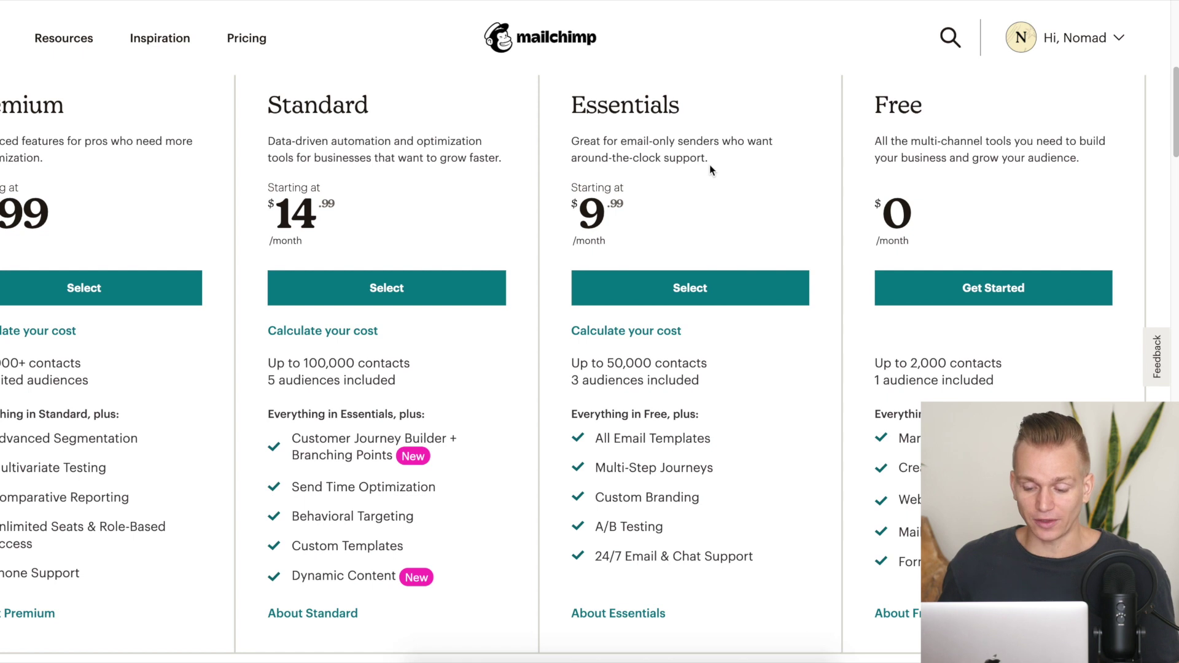
scroll(538, 179, up, 3)
scroll(538, 180, down, 1)
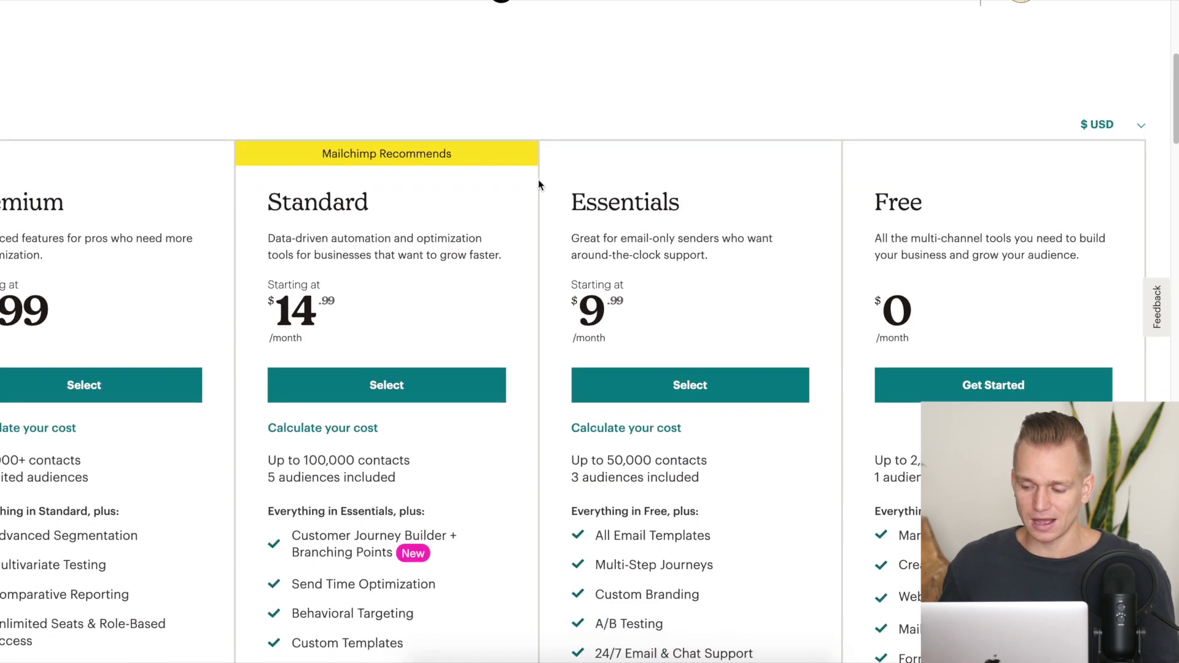
- Compare the Standard plan's starting price, contact limit and feature list with those of the Essentials plan
scroll(538, 180, down, 1)
scroll(538, 179, down, 1)
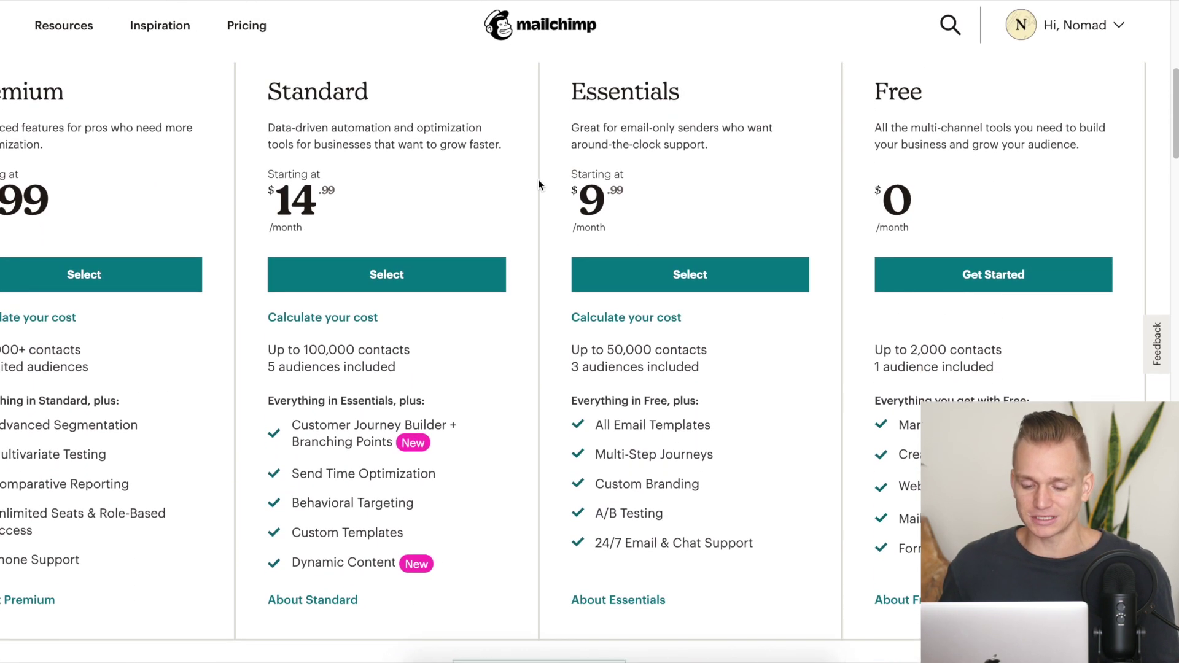
scroll(538, 180, up, 1)
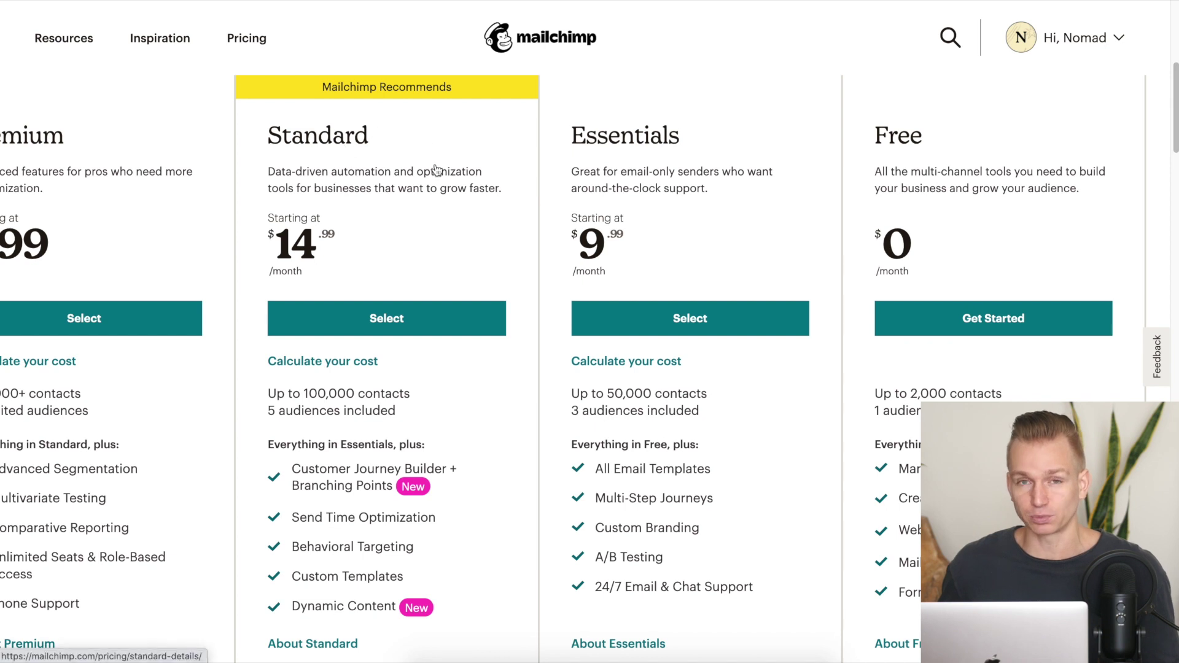
scroll(436, 170, up, 1)
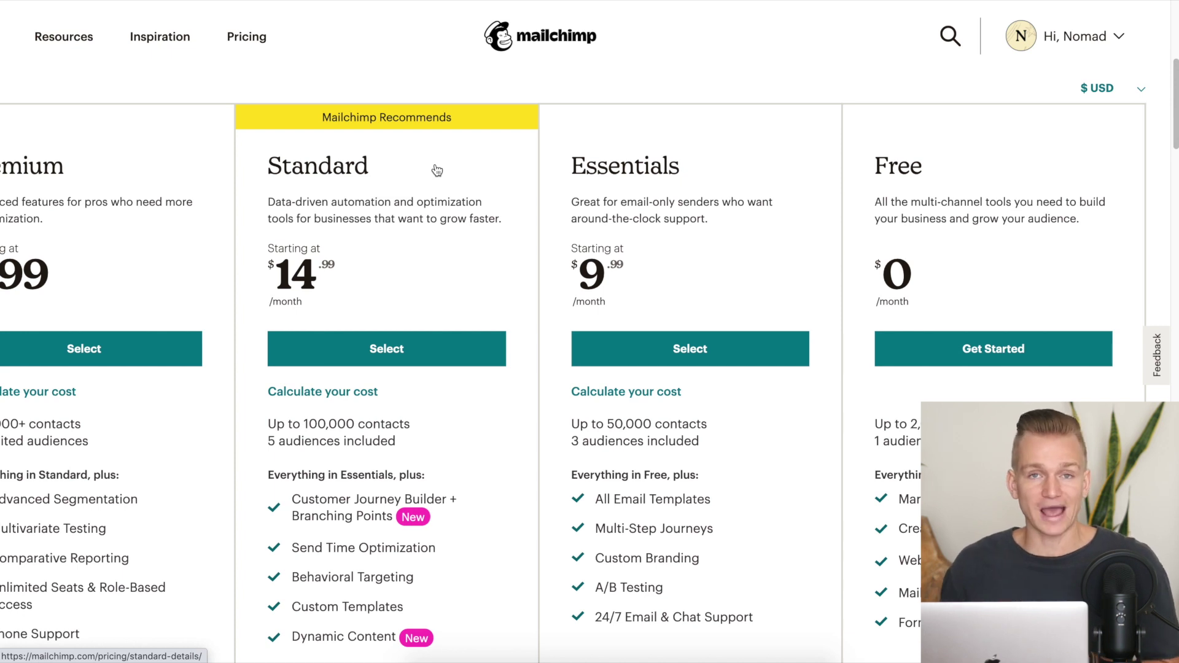
scroll(437, 170, up, 2)
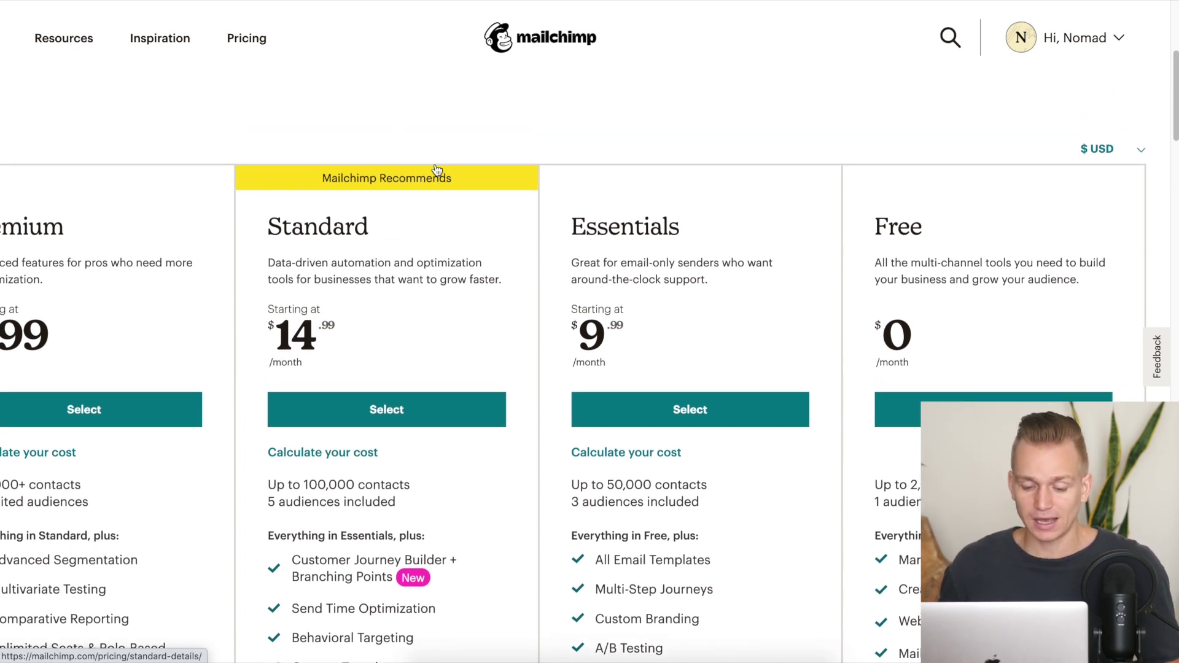
scroll(329, 181, up, 5)
scroll(329, 188, down, 5)
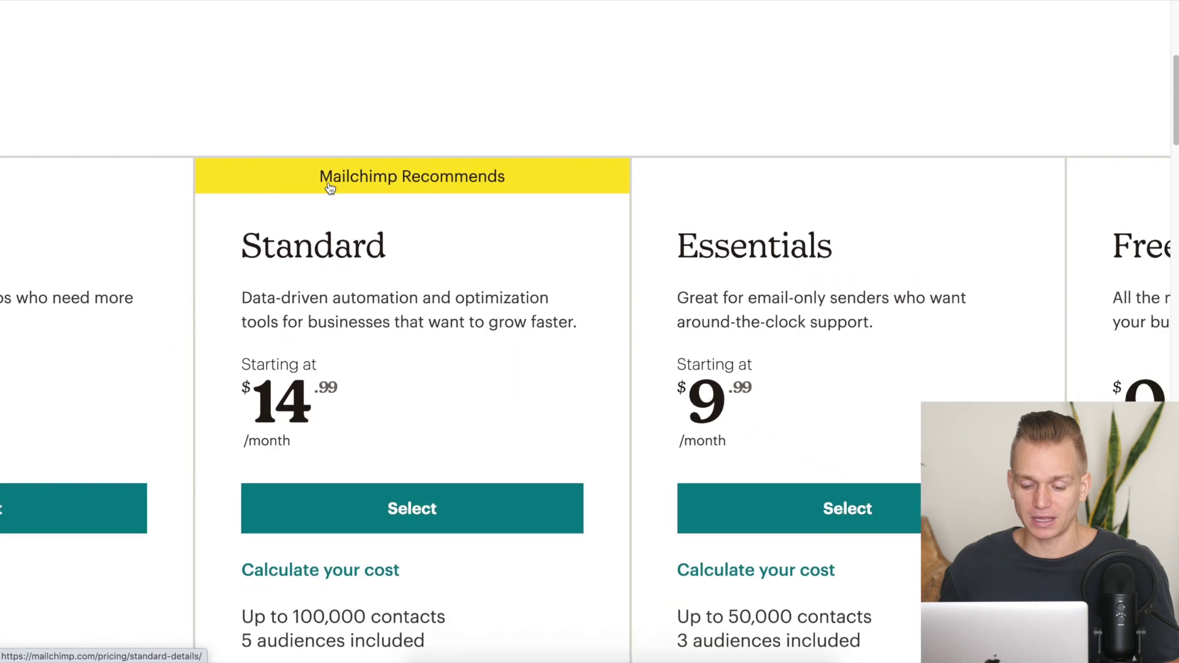
scroll(477, 225, down, 1)
scroll(478, 225, down, 5)
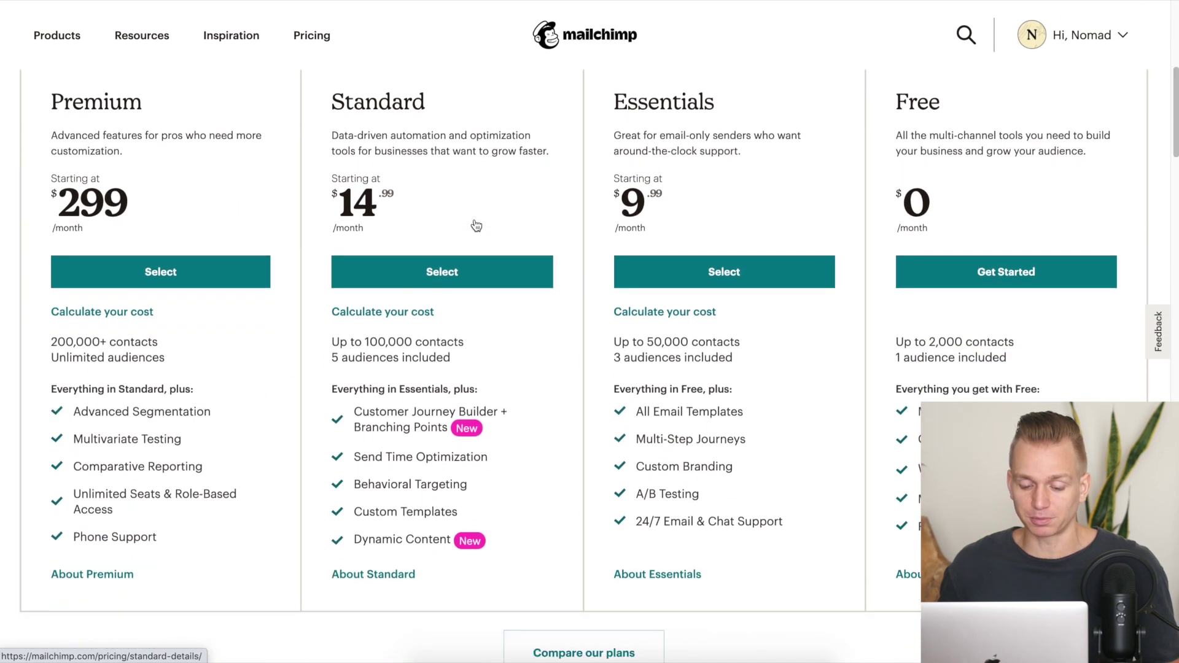
- Examine the price calculator for the Standard plan at up to 10k contacts, highlighting the monthly price
scroll(538, 263, down, 4)
scroll(538, 263, down, 5)
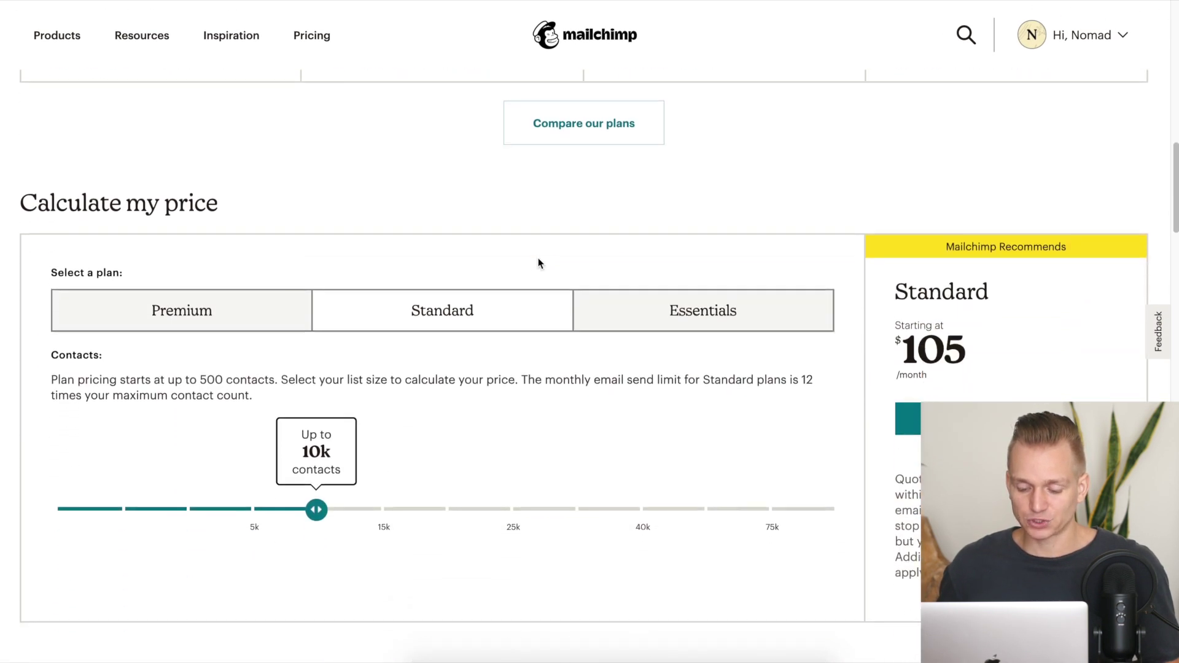
scroll(538, 263, up, 1)
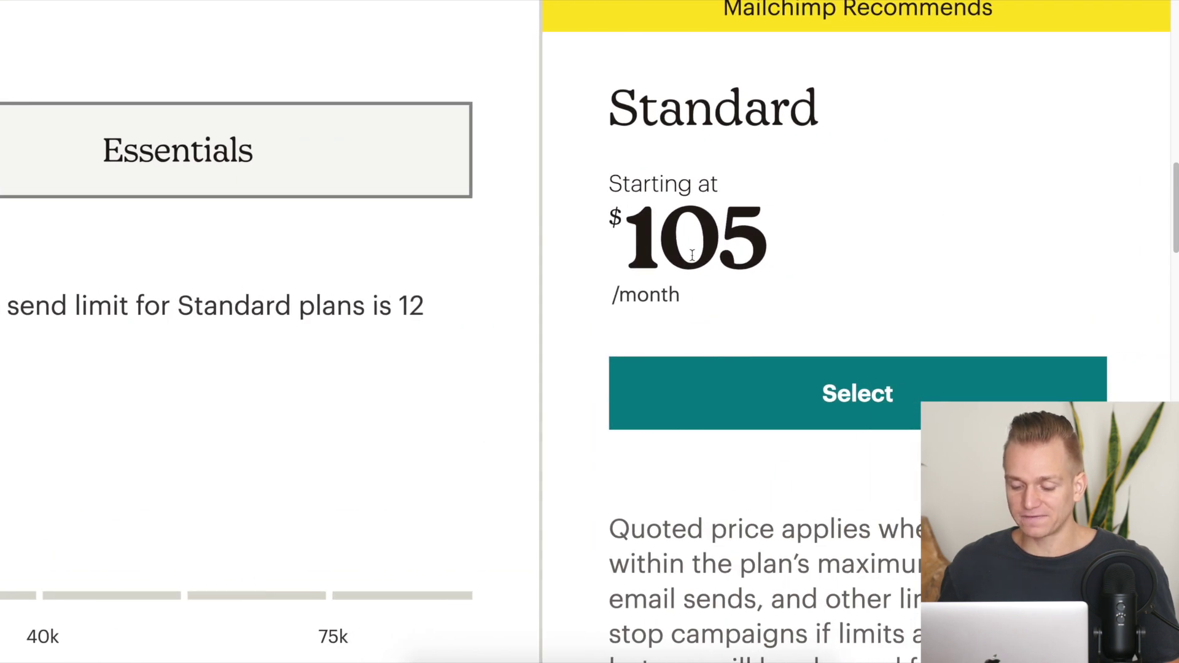
drag(629, 240, 842, 244)
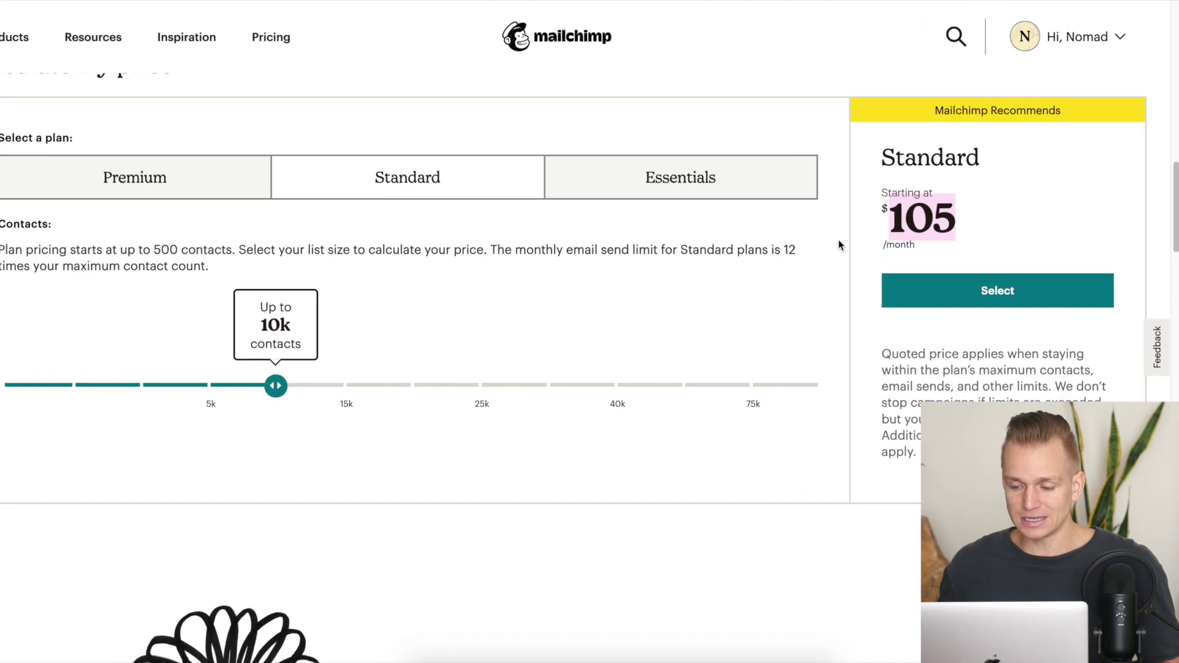
scroll(839, 244, up, 2)
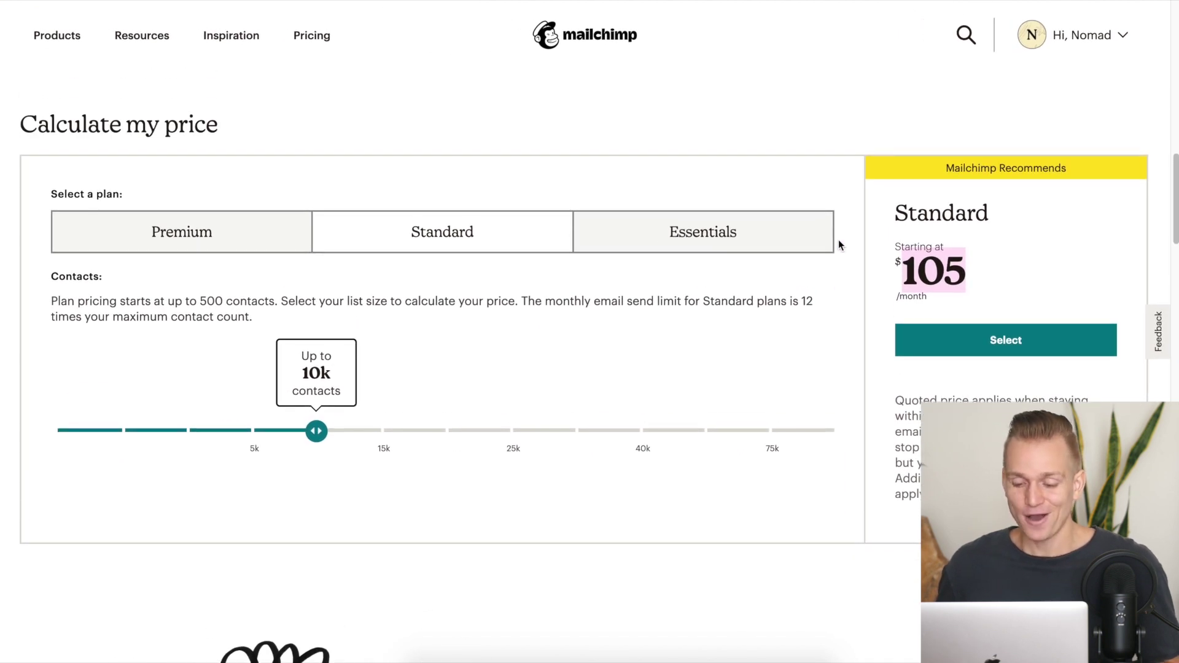
scroll(840, 244, up, 1)
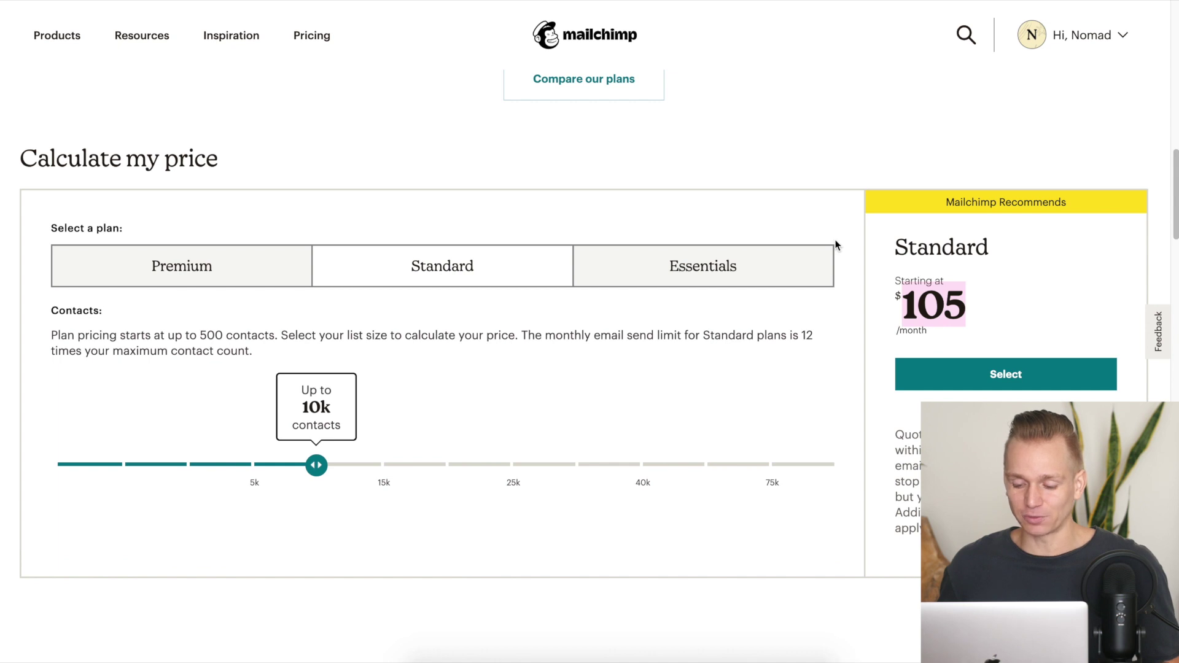
- Review the starting prices, contact limits and included features of the Premium, Standard, Essentials and Free plans side by side
scroll(836, 245, up, 8)
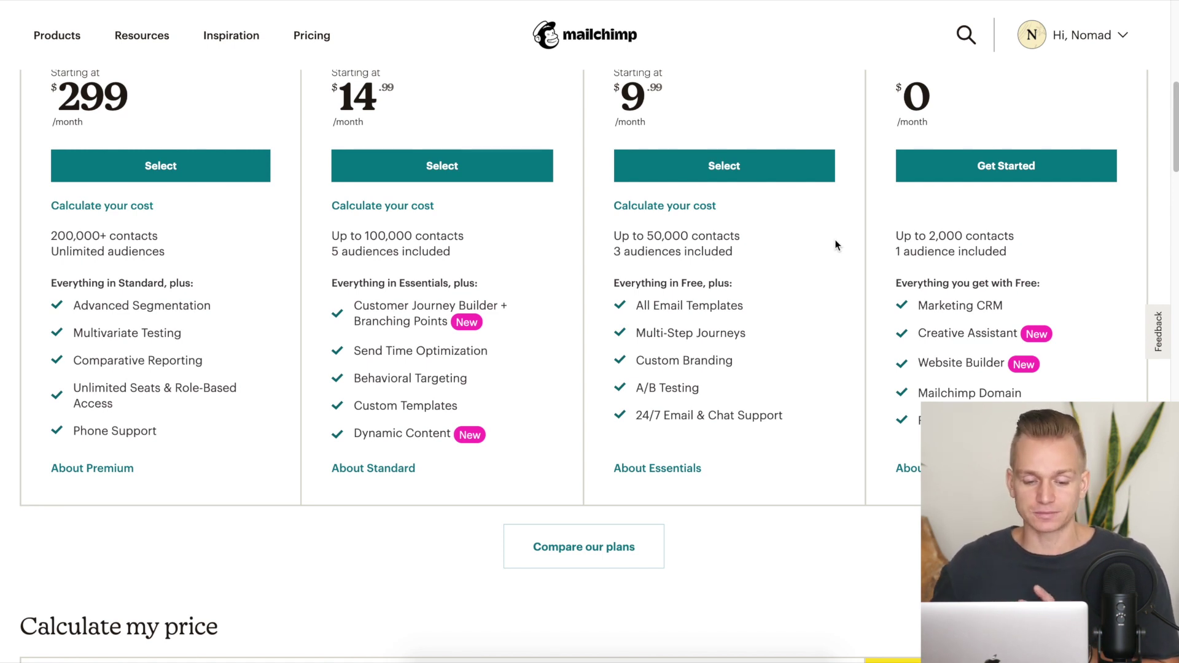
click(142, 35)
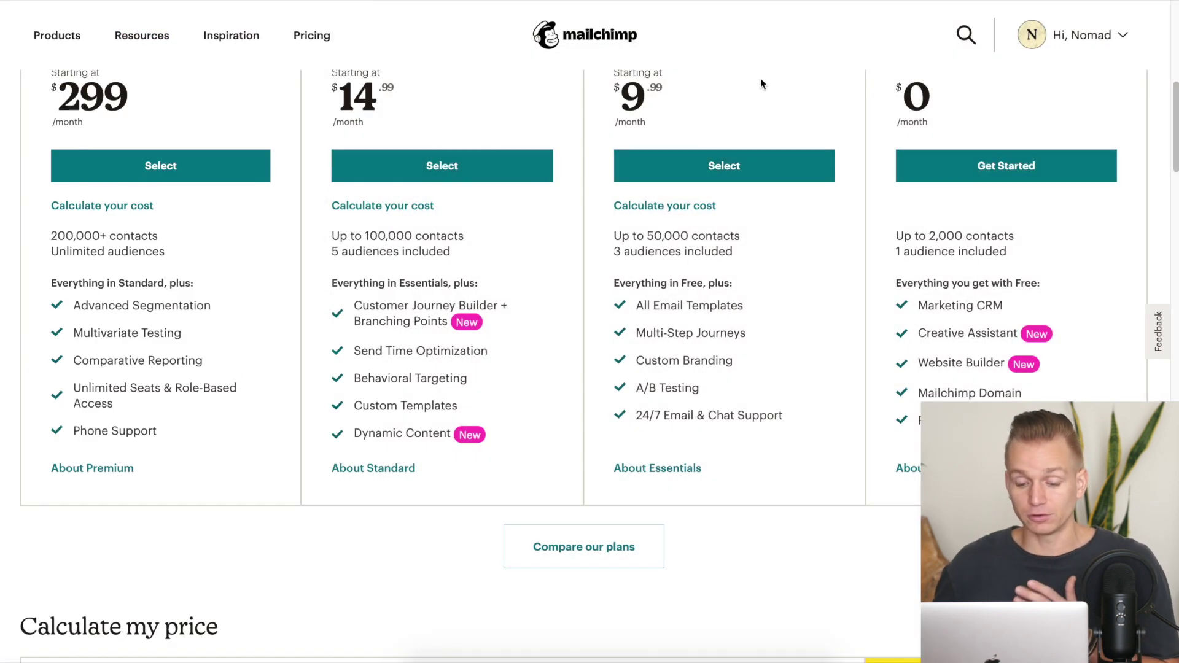
scroll(760, 79, up, 2)
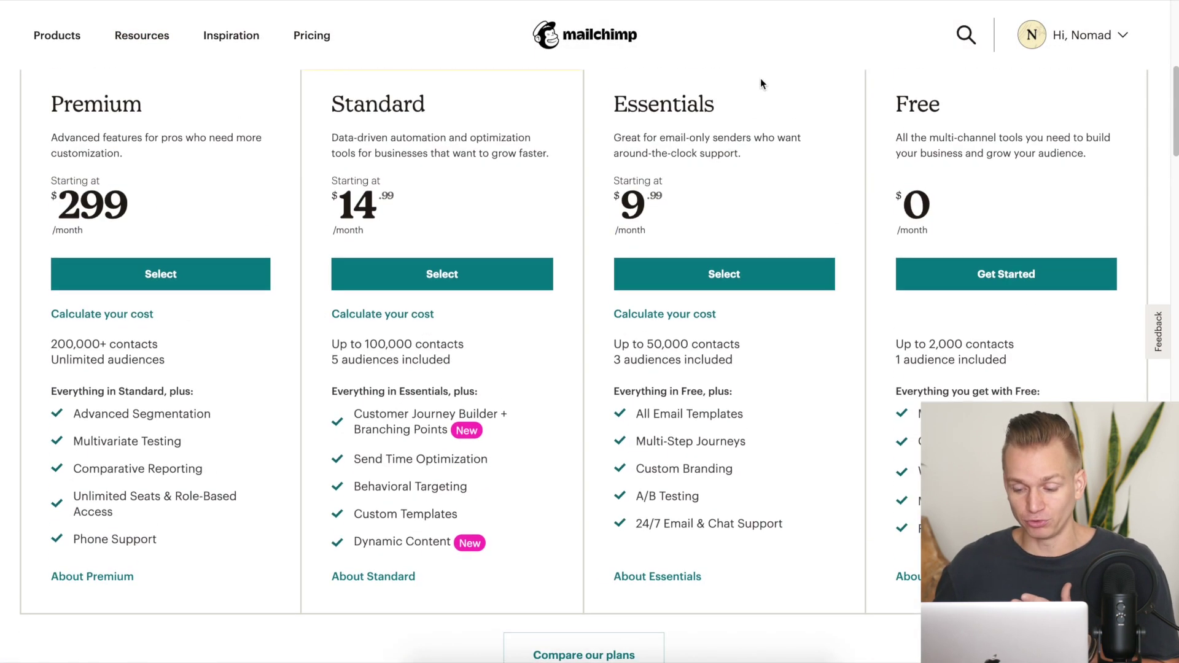
scroll(767, 172, up, 3)
scroll(781, 259, down, 3)
- Highlight the Standard plan's calculated monthly price for 10k contacts again and compare it with the plan overview
scroll(780, 260, down, 10)
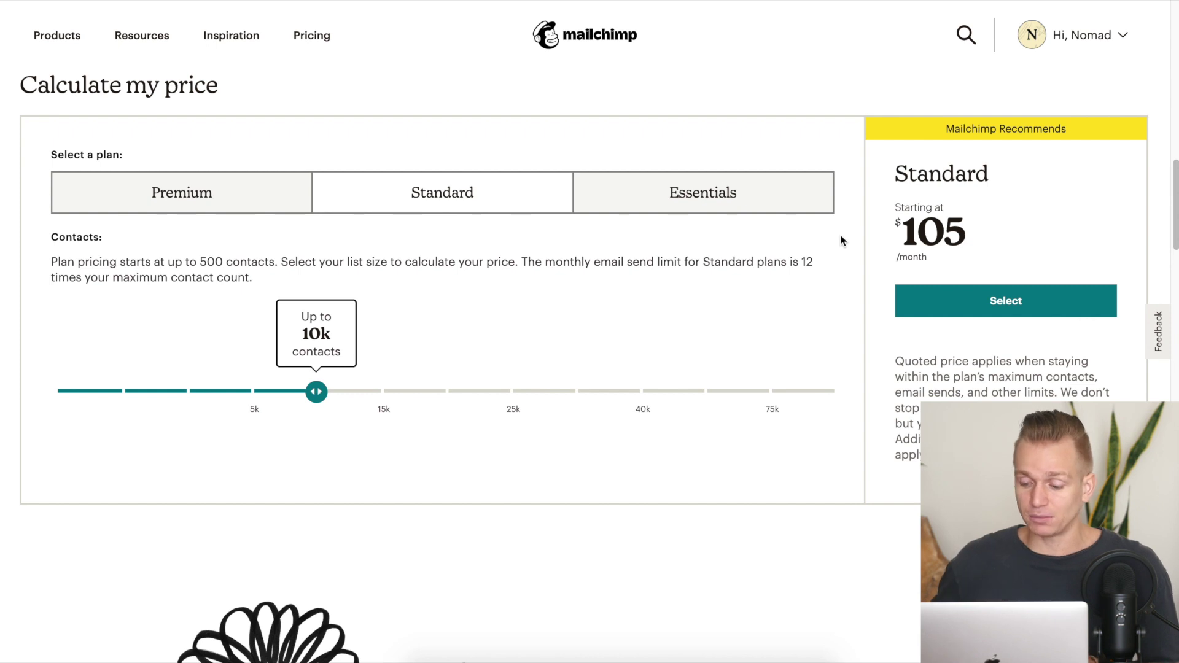
scroll(923, 229, up, 5)
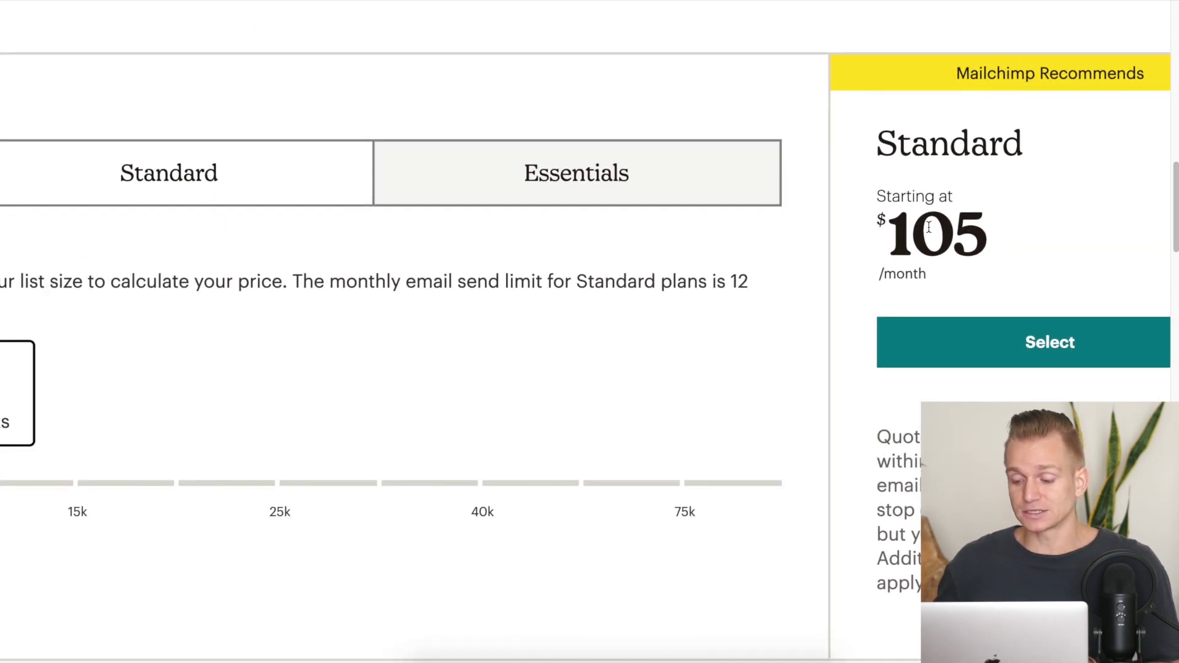
drag(998, 244, 878, 243)
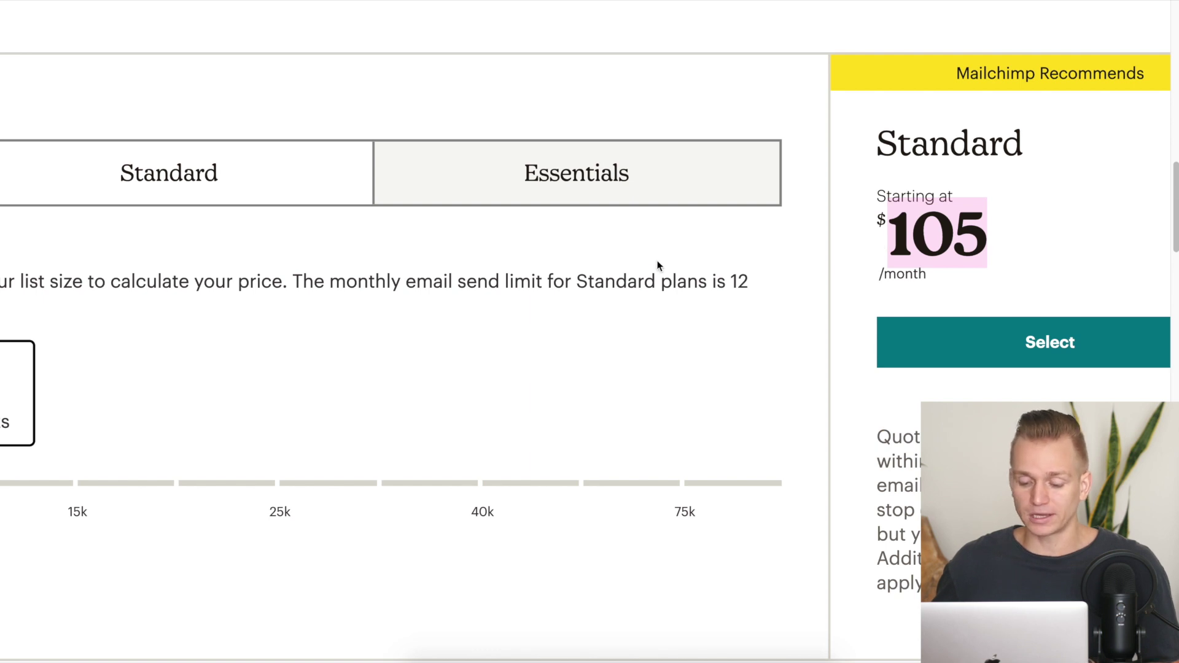
scroll(658, 262, down, 3)
scroll(659, 265, down, 2)
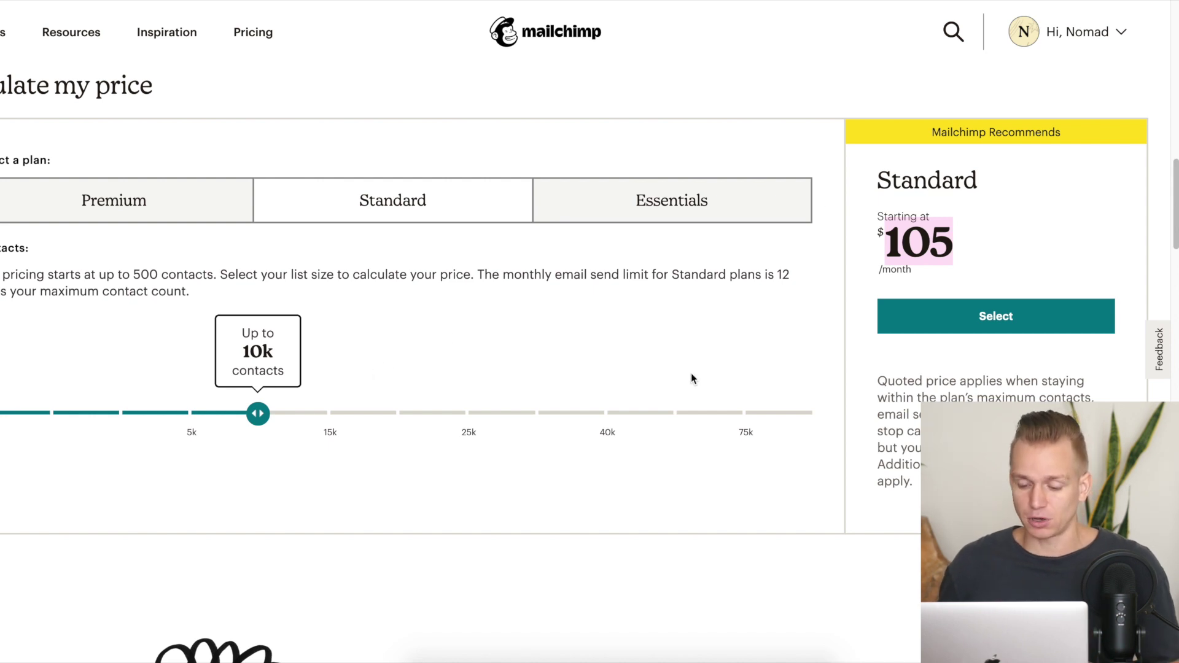
scroll(691, 378, down, 2)
scroll(690, 373, up, 5)
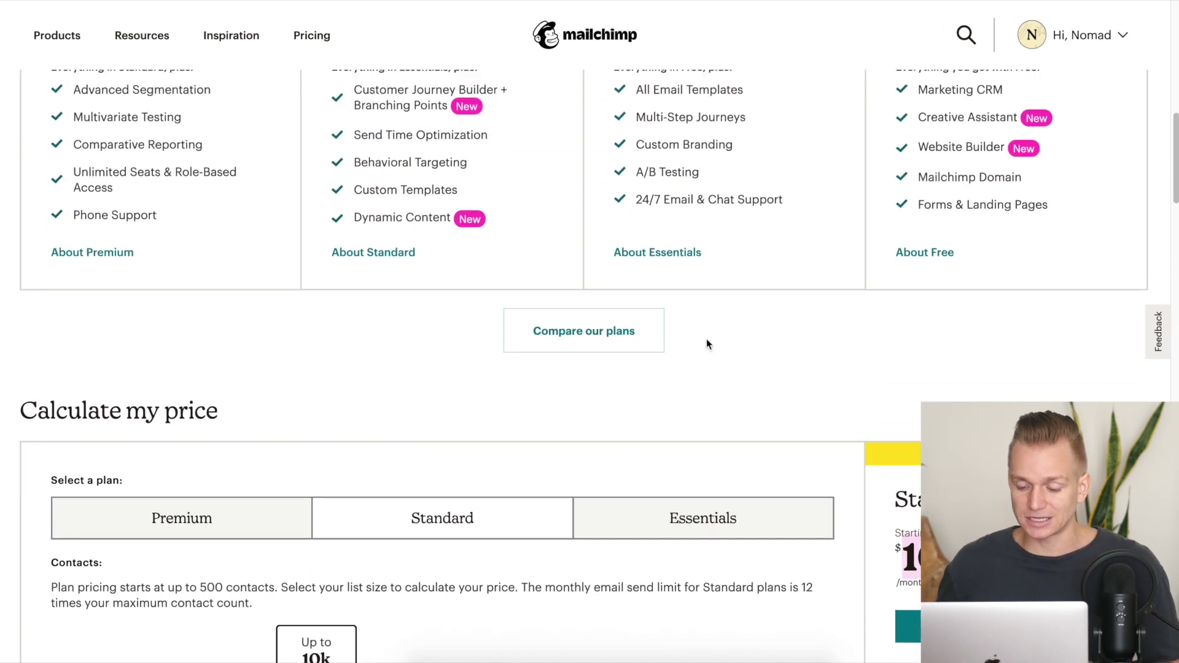
scroll(736, 323, up, 7)
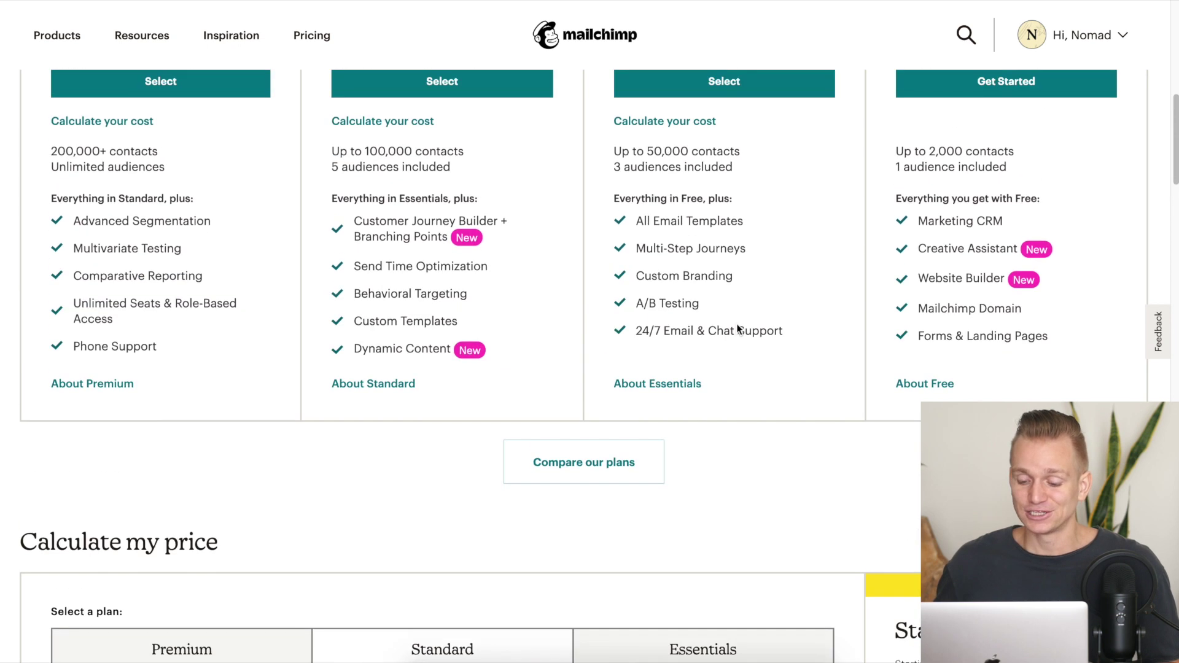